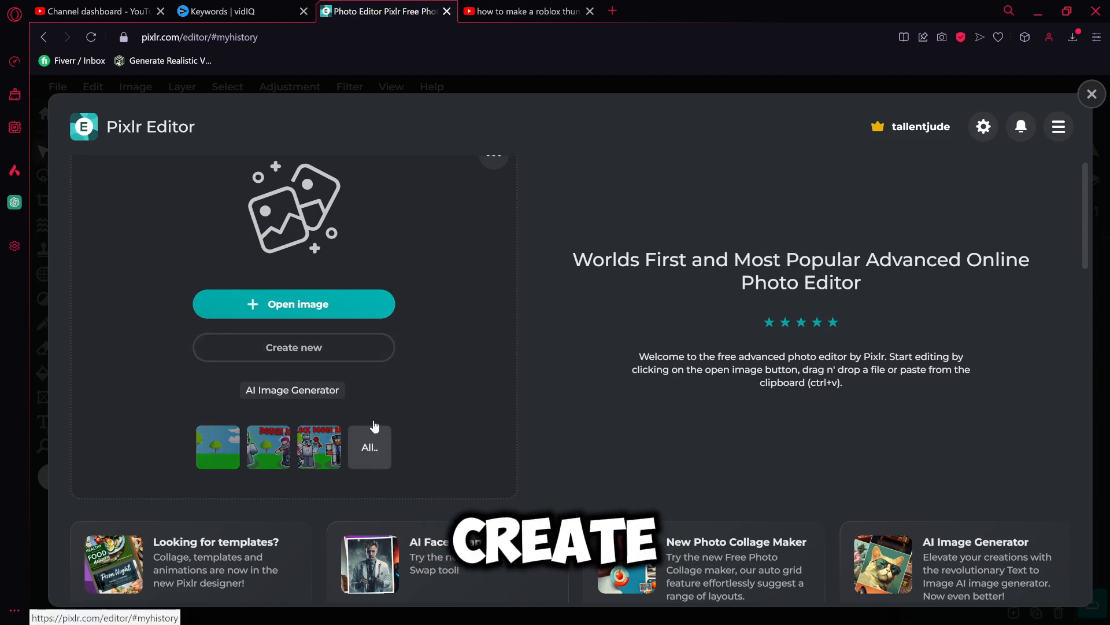
- Create a new 1280 x 720 px image from the YouTube social media preset
click(294, 347)
click(277, 240)
click(338, 241)
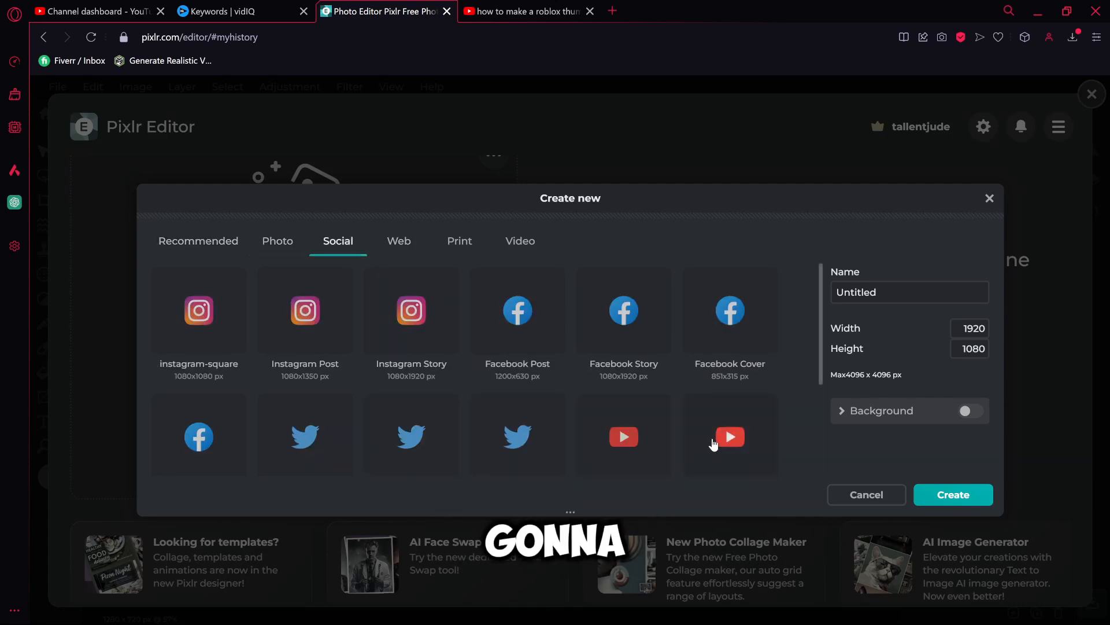
click(953, 495)
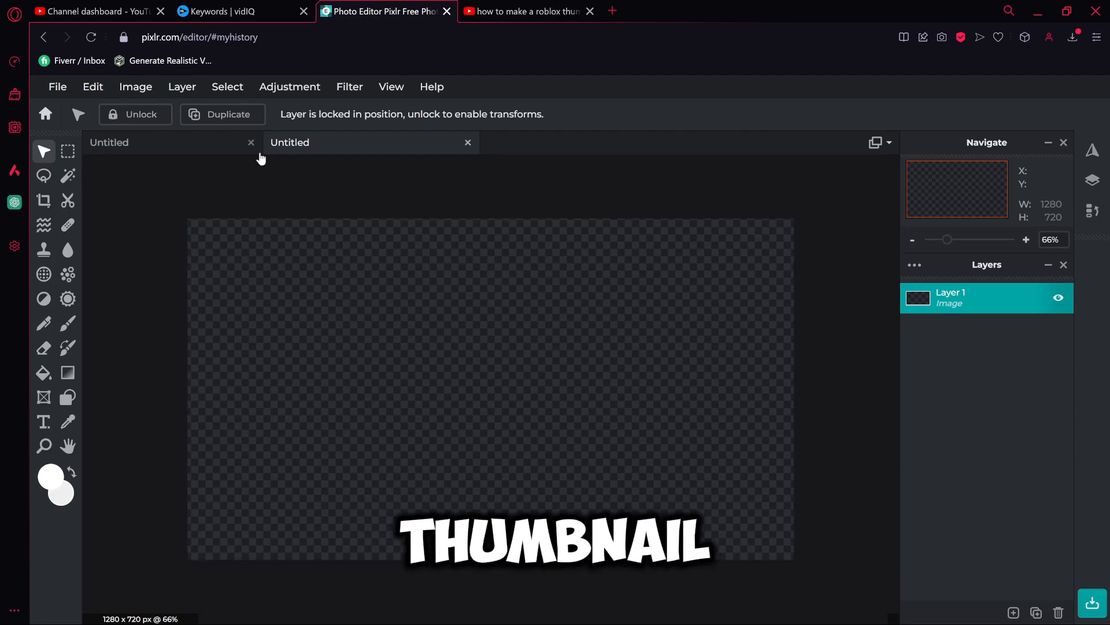
- Close the older untitled document and add the blank thumbnail background picture as an image layer
click(255, 142)
click(1013, 612)
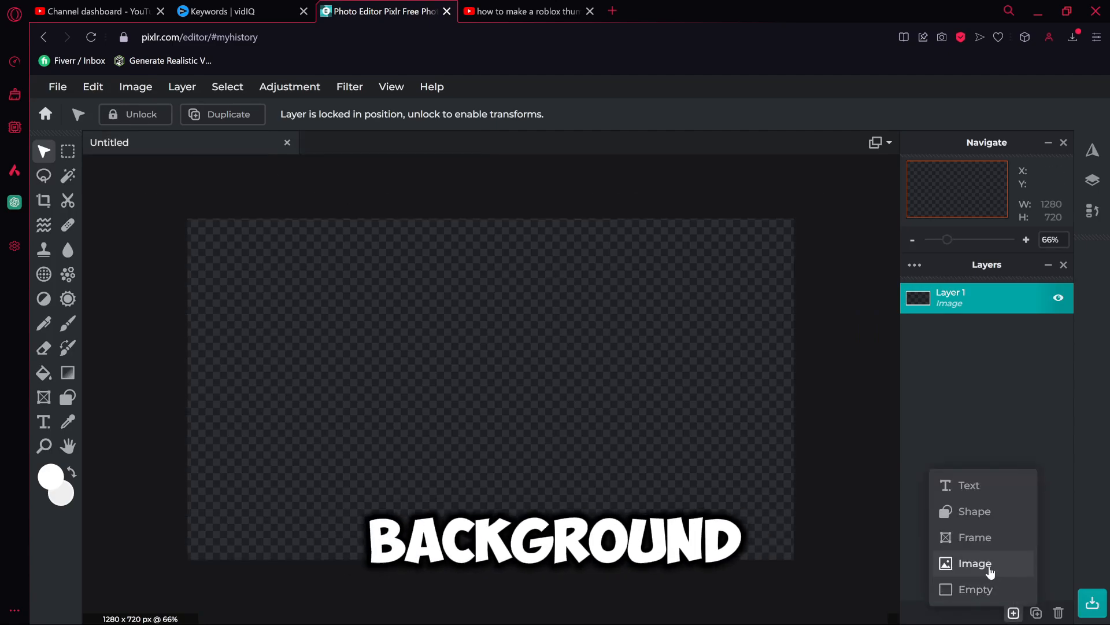
click(987, 564)
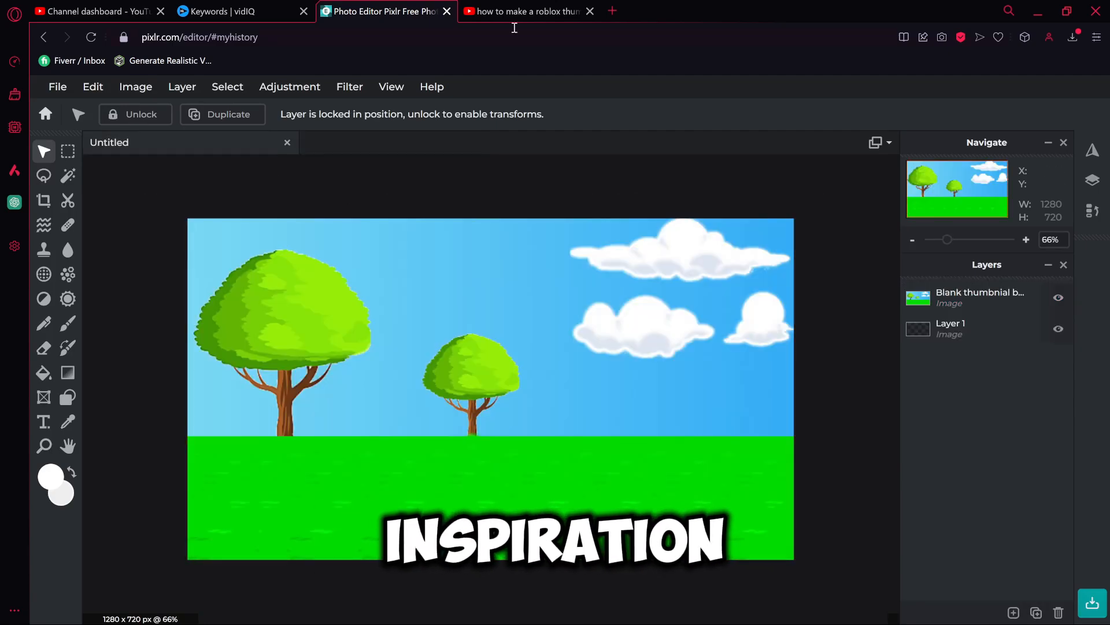
- Switch to the YouTube results for "how to make a roblox thumbnail" and examine the thumbnails for inspiration
click(514, 12)
scroll(918, 379, down, 5)
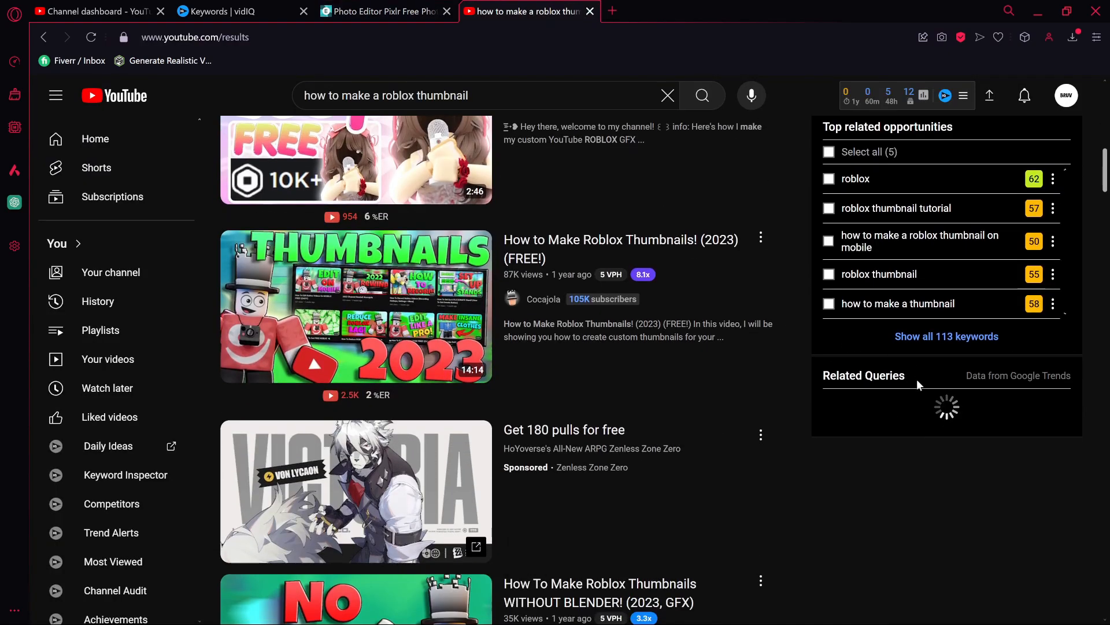
scroll(931, 384, up, 2)
scroll(920, 370, down, 2)
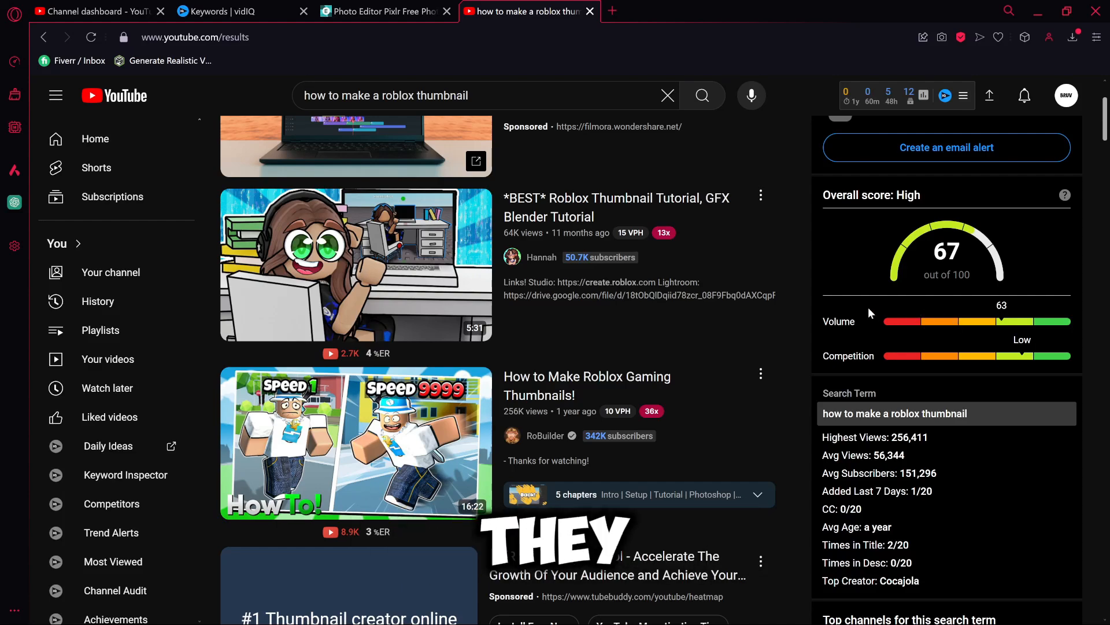
scroll(896, 308, down, 1)
scroll(972, 323, down, 1)
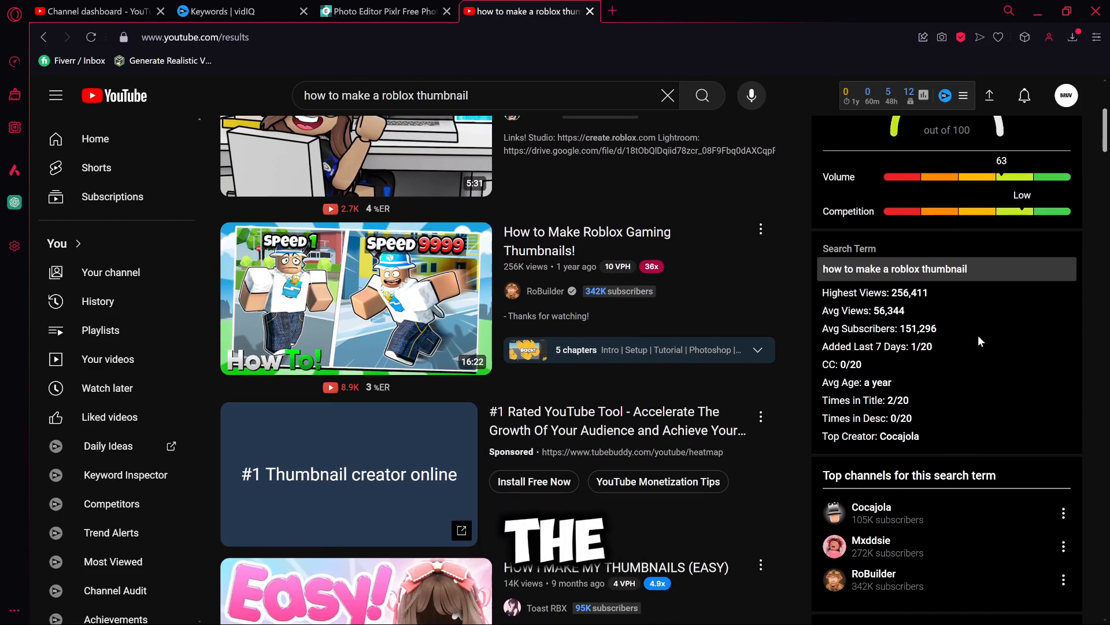
scroll(977, 336, down, 5)
scroll(918, 312, down, 4)
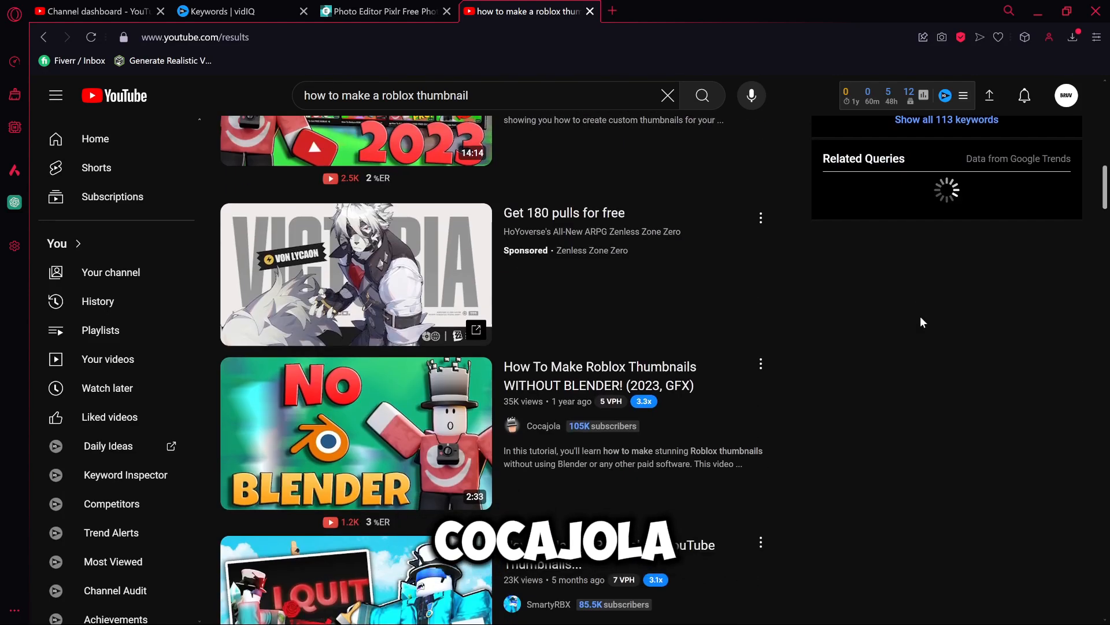
scroll(1007, 295, up, 2)
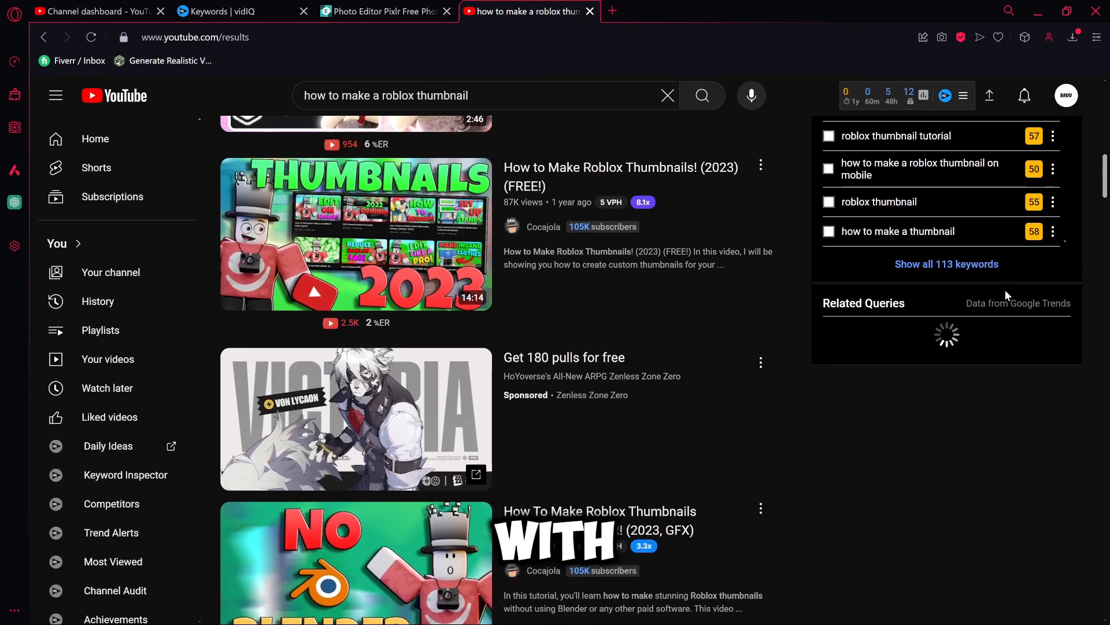
scroll(991, 274, up, 1)
scroll(989, 269, up, 7)
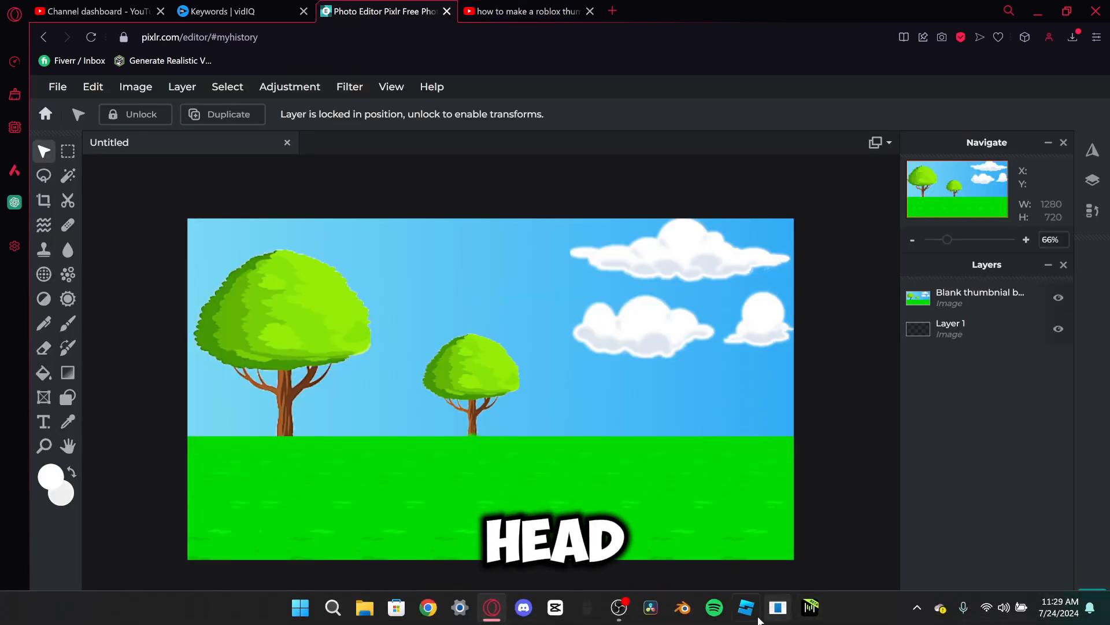
- Switch to Roblox Studio and open the Skits place from the account's own games
click(747, 609)
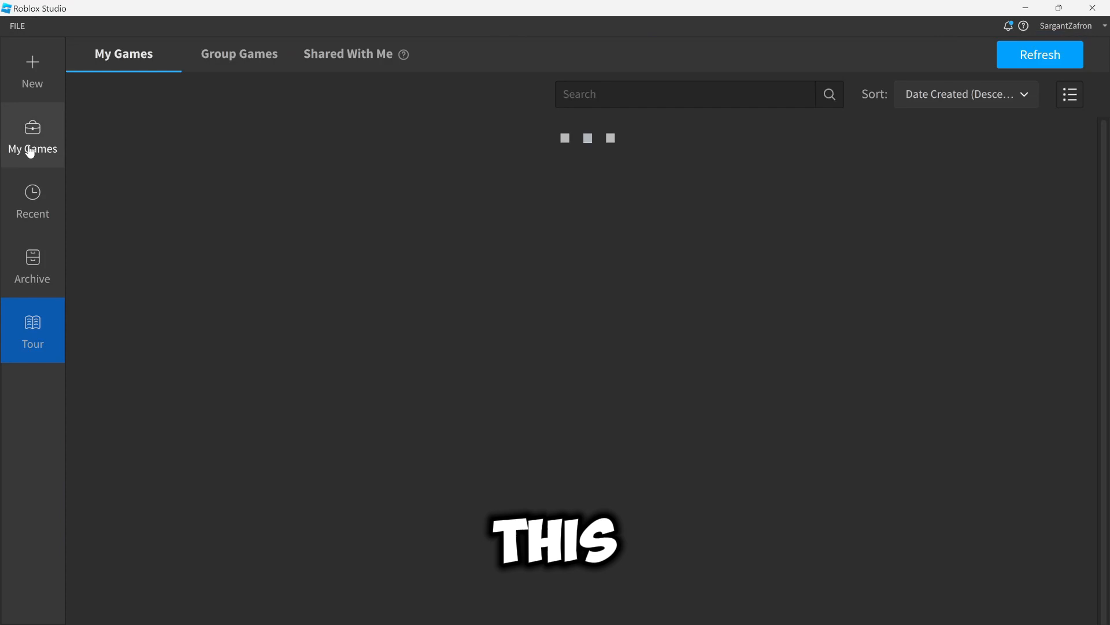
click(30, 153)
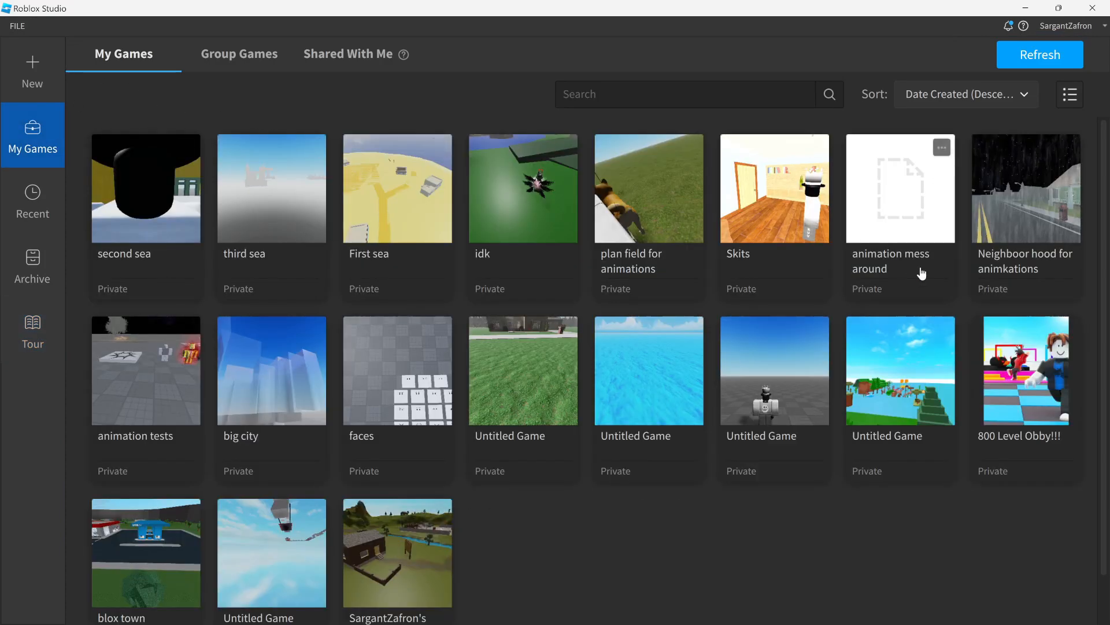
click(738, 278)
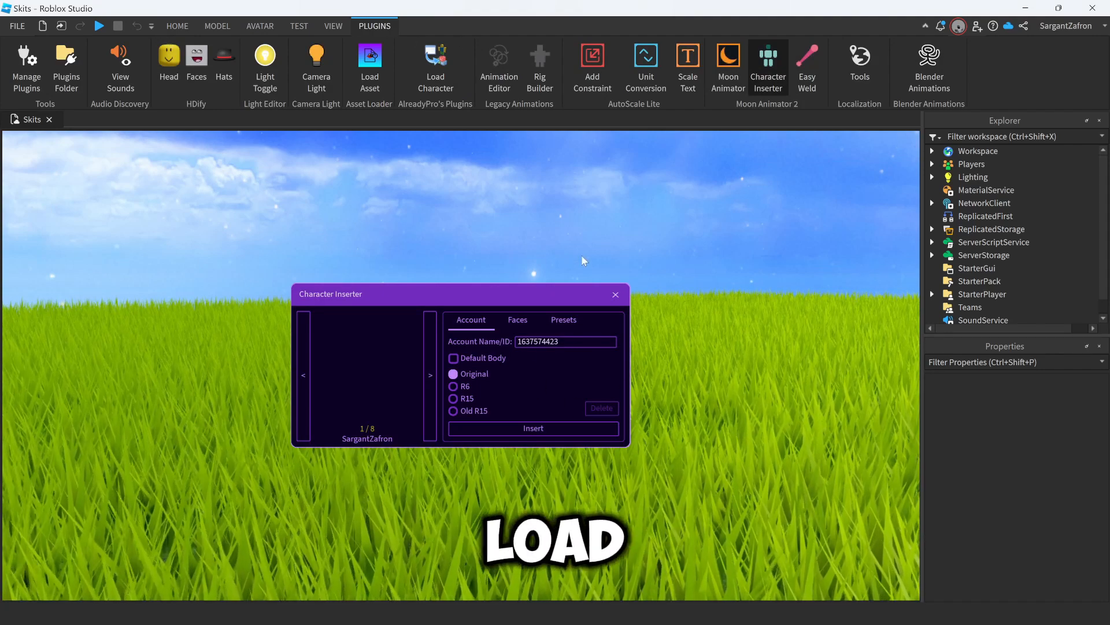
- Insert the account's avatar with the Character Inserter, using the Default Body option and the R6 rig, and close the inserter
double_click(541, 341)
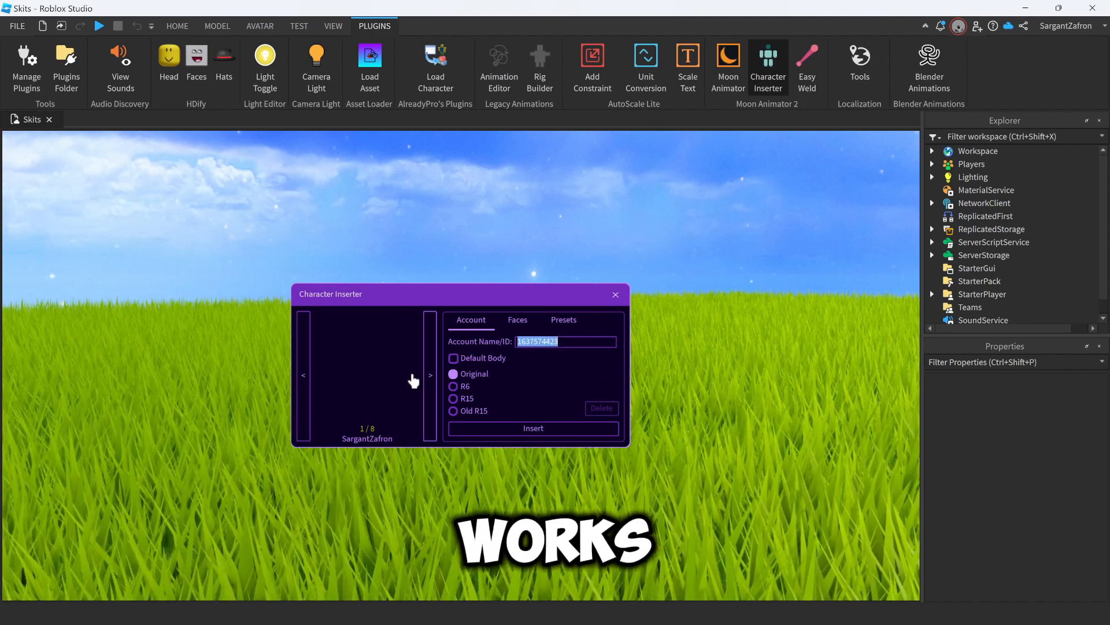
click(453, 358)
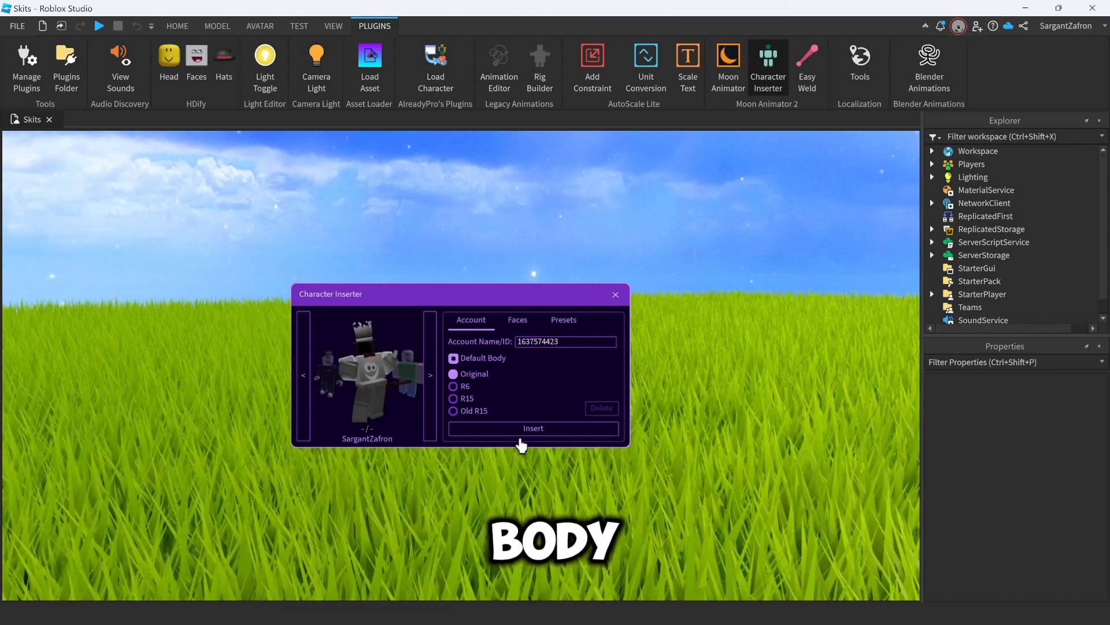
click(454, 387)
click(504, 429)
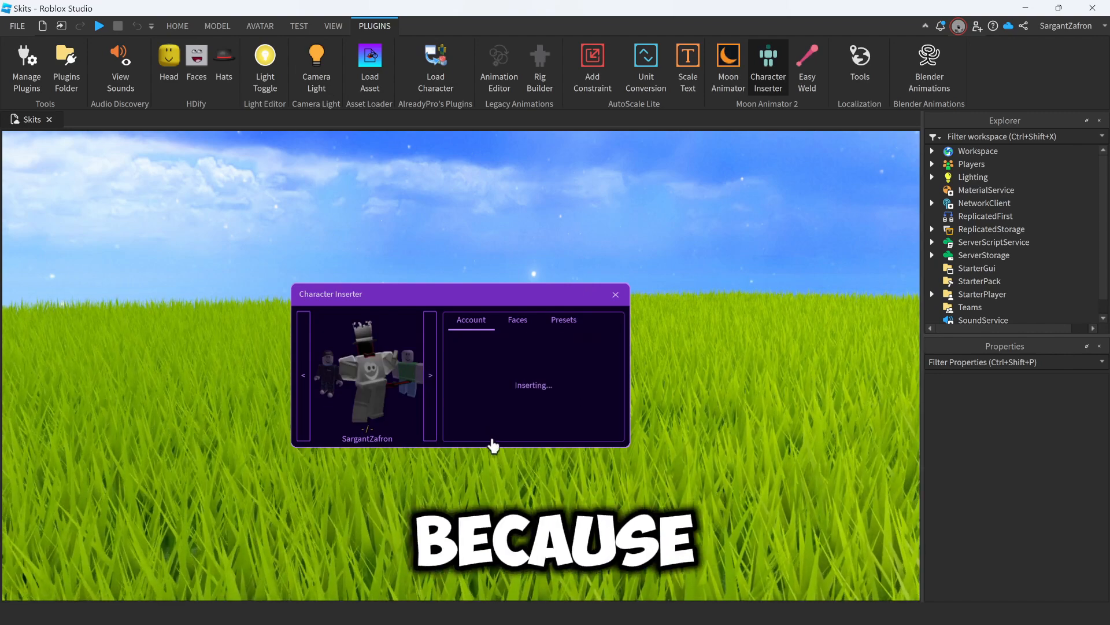
click(615, 296)
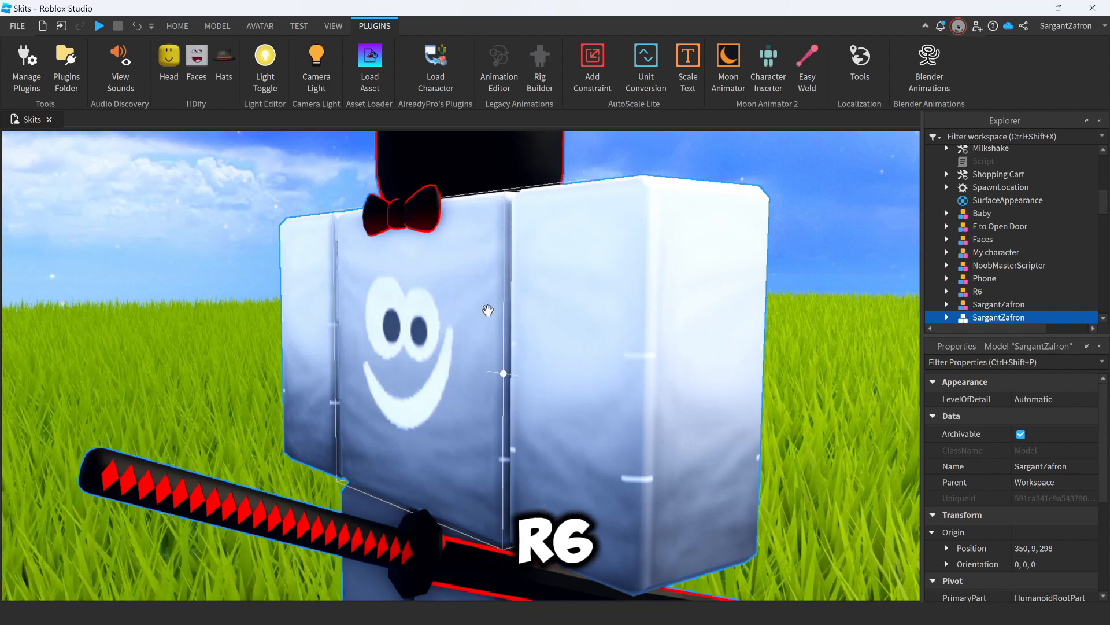
- Move the inserted character onto the open grass and delete its VoidKatanaAccessory
drag(488, 311, 531, 453)
click(946, 317)
scroll(994, 272, down, 3)
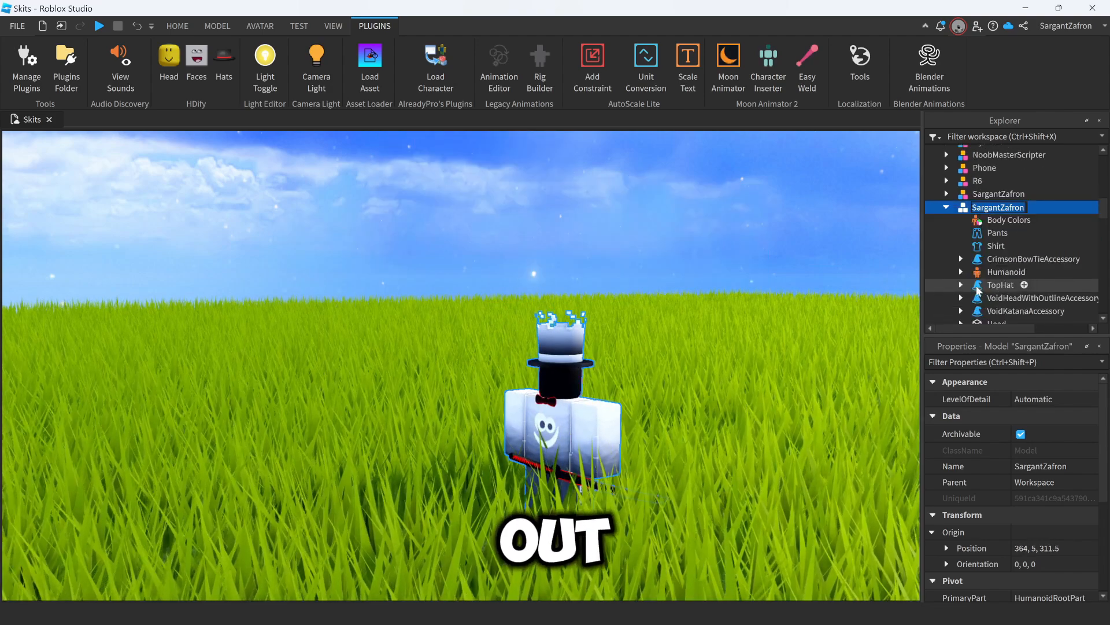
click(1002, 274)
key(Delete)
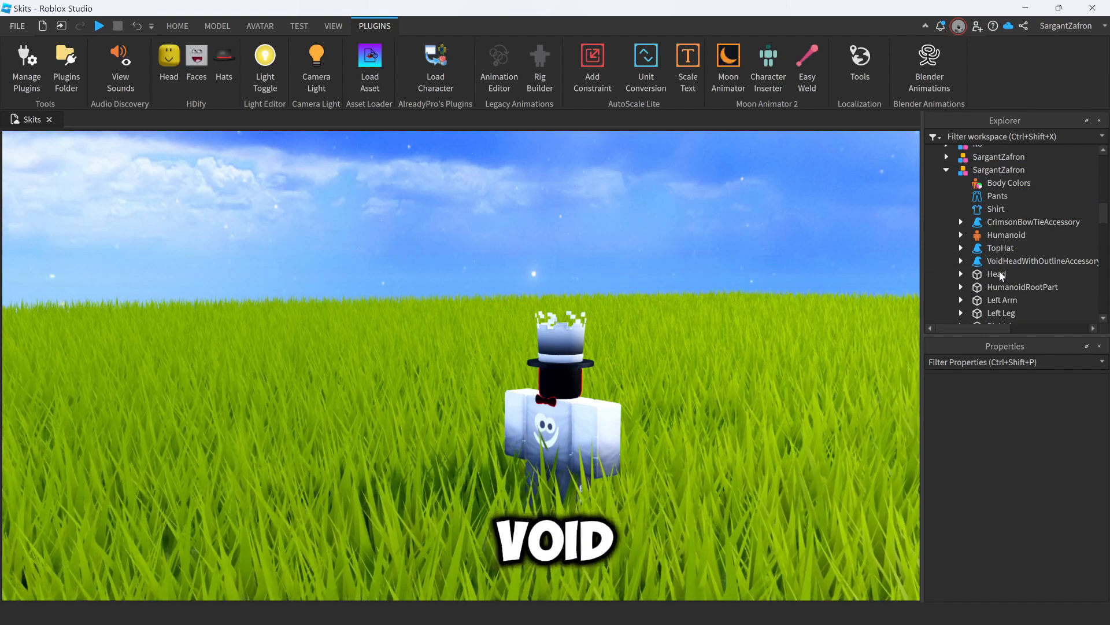
- Delete the character's VoidHeadWithOutlineAccessory and expand its Head part to show the contents
key(Delete)
scroll(965, 240, down, 1)
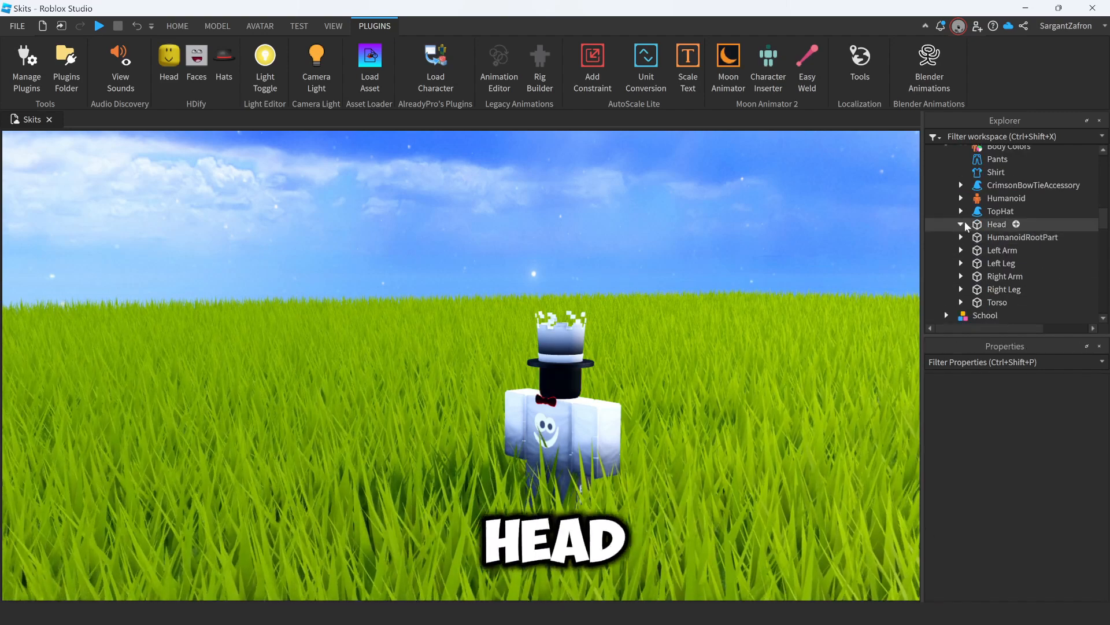
click(961, 225)
scroll(983, 230, down, 1)
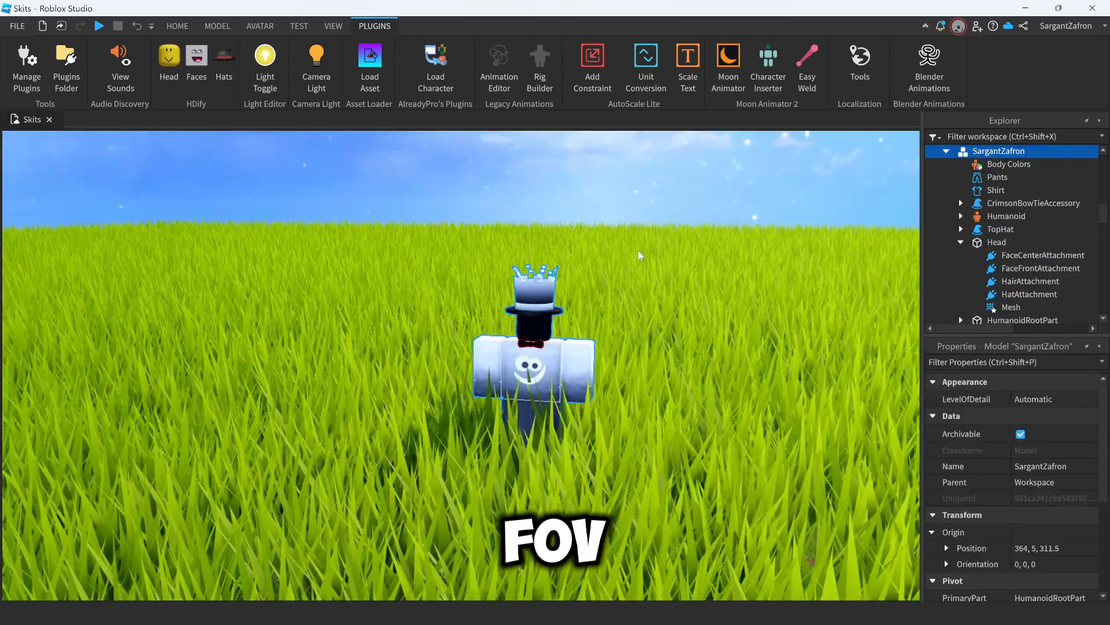
- Raise the whole character 25 studs above the grass with the Move tool
click(716, 148)
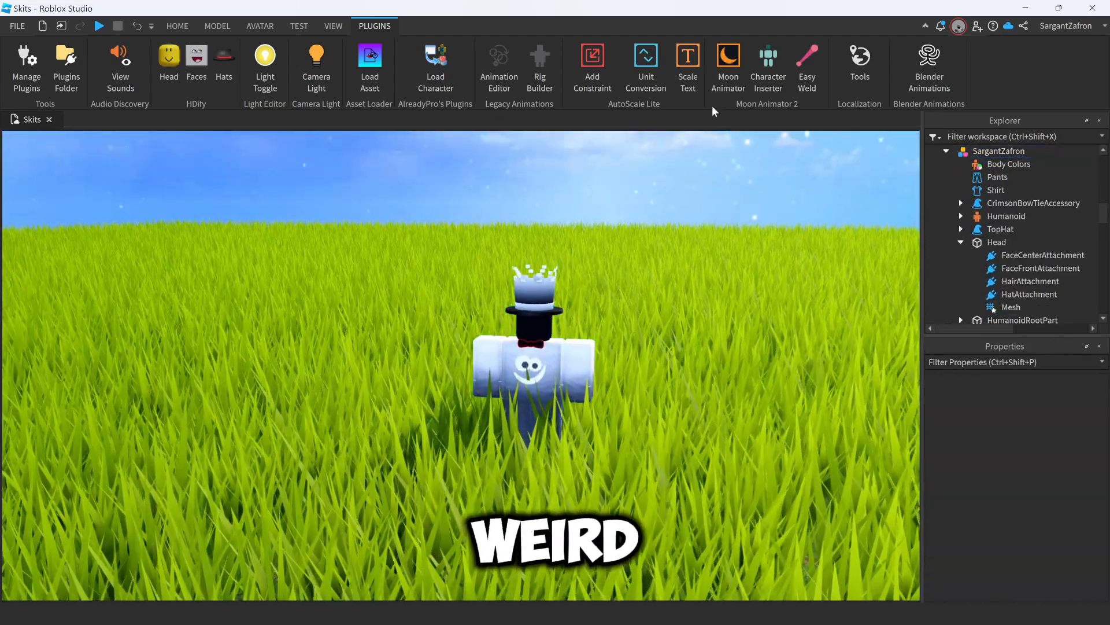
scroll(636, 373, up, 1)
mouse_move(535, 283)
mouse_down()
mouse_move(404, 279)
mouse_move(507, 277)
mouse_move(521, 301)
mouse_up()
key(ctrl+2)
right_drag(521, 300, 521, 301)
drag(521, 300, 521, 300)
right_drag(521, 300, 521, 300)
drag(521, 300, 450, 243)
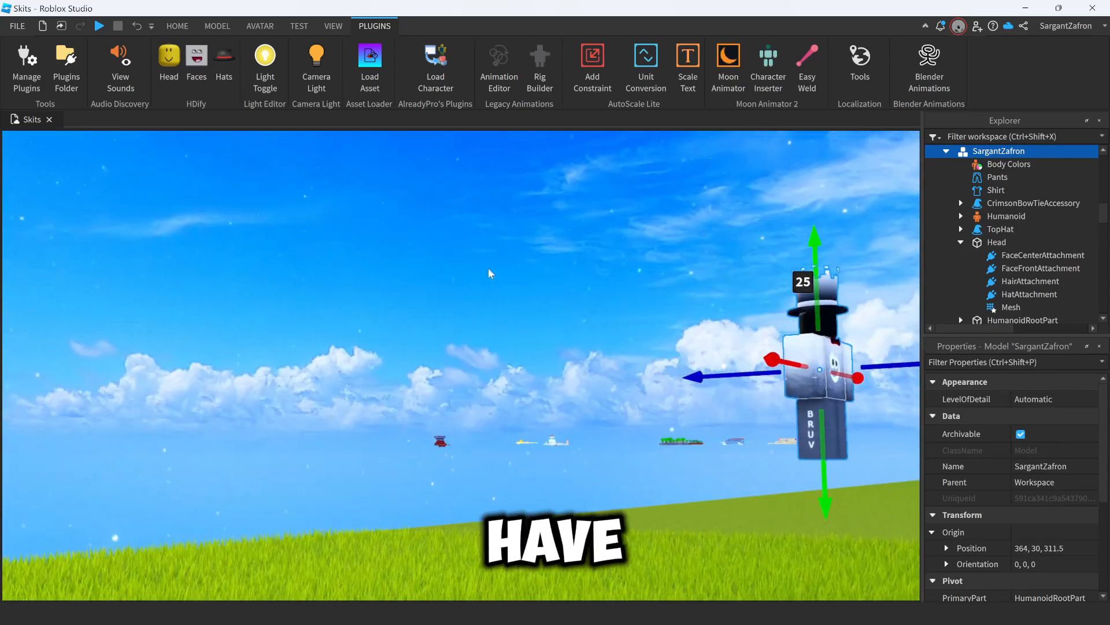
- Lower the floating character by 4 studs
key(d)
right_drag(489, 273, 465, 249)
key(w)
key(s)
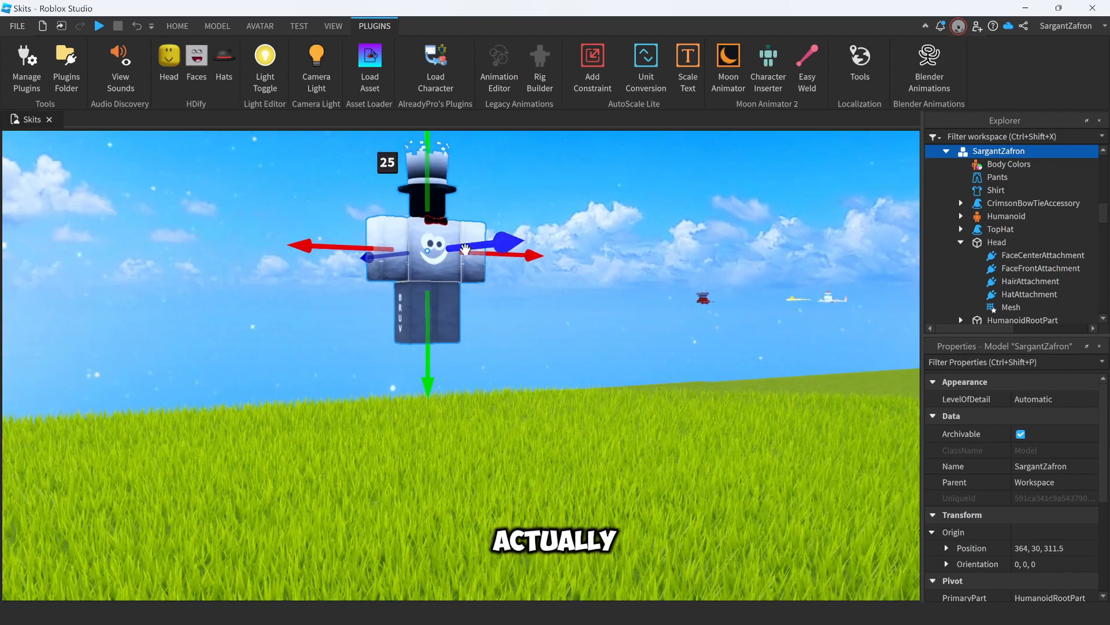
click(532, 283)
click(454, 263)
right_drag(601, 305, 602, 305)
key(s)
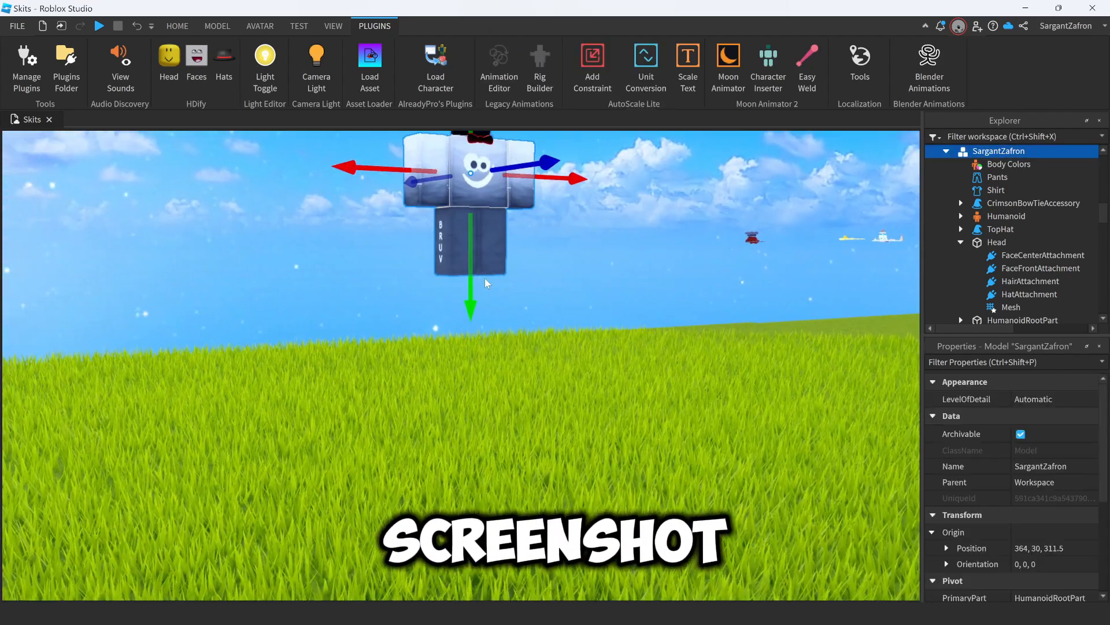
drag(486, 282, 486, 422)
- Insert a block part and place it just behind the character
click(259, 26)
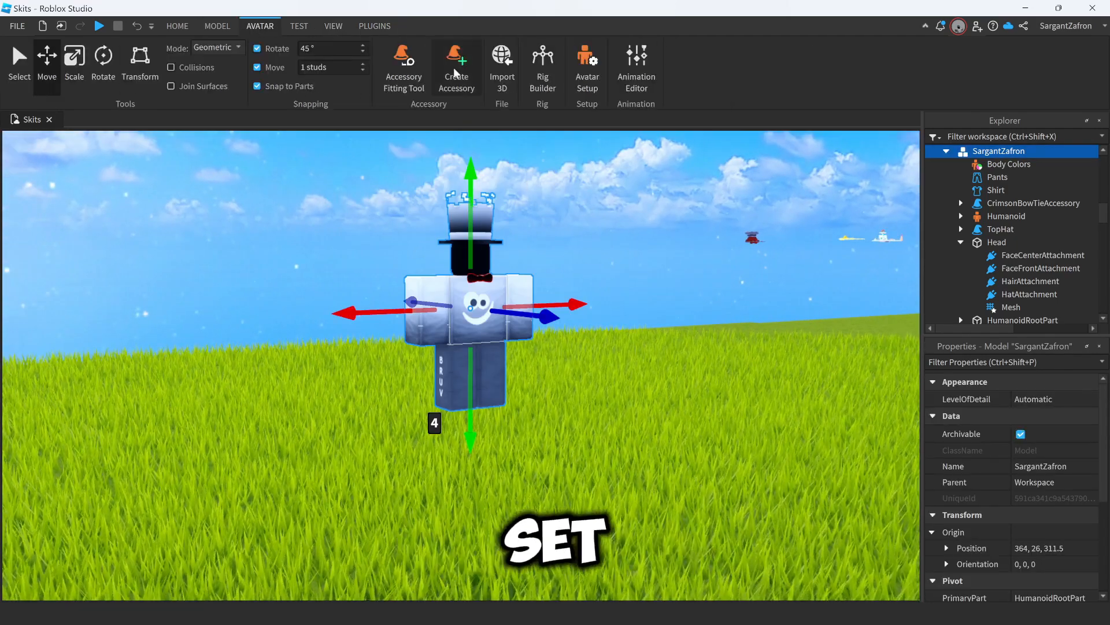
click(178, 26)
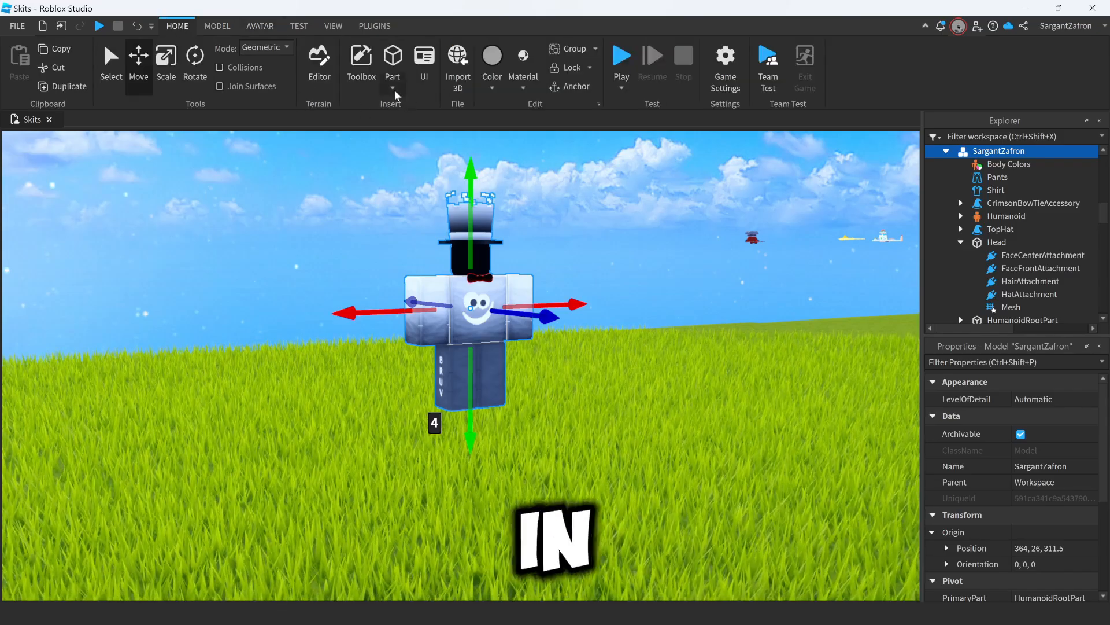
right_drag(645, 271, 642, 266)
key(a)
key(e)
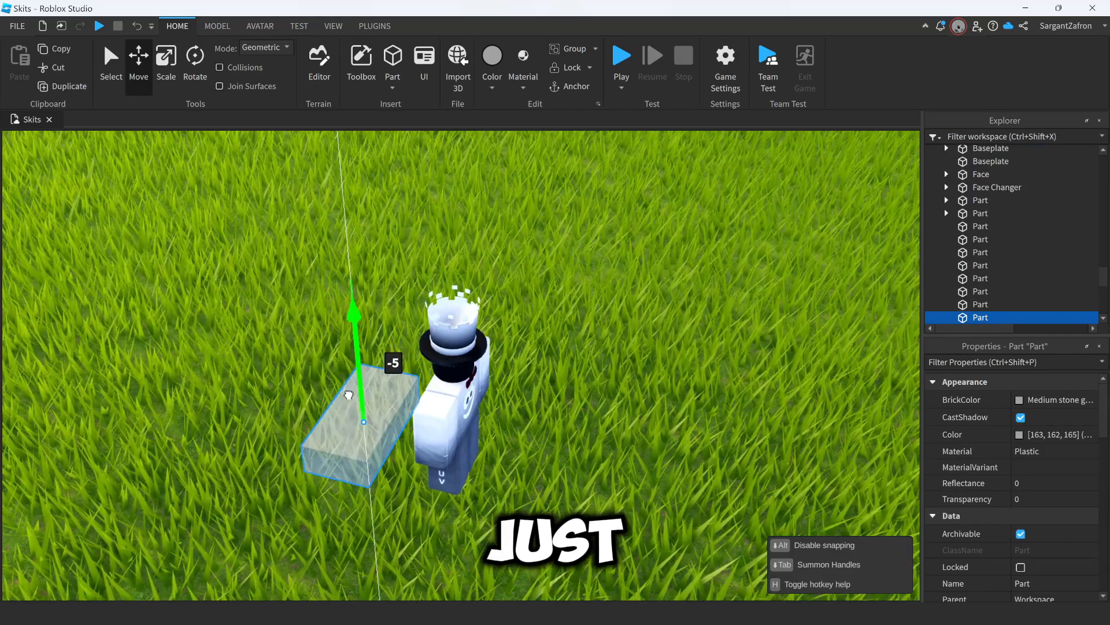
- Scale the block into a thin backdrop behind the character, about 27.3 studs wide, 14 high and 0.73 thick
key(ctrl+3)
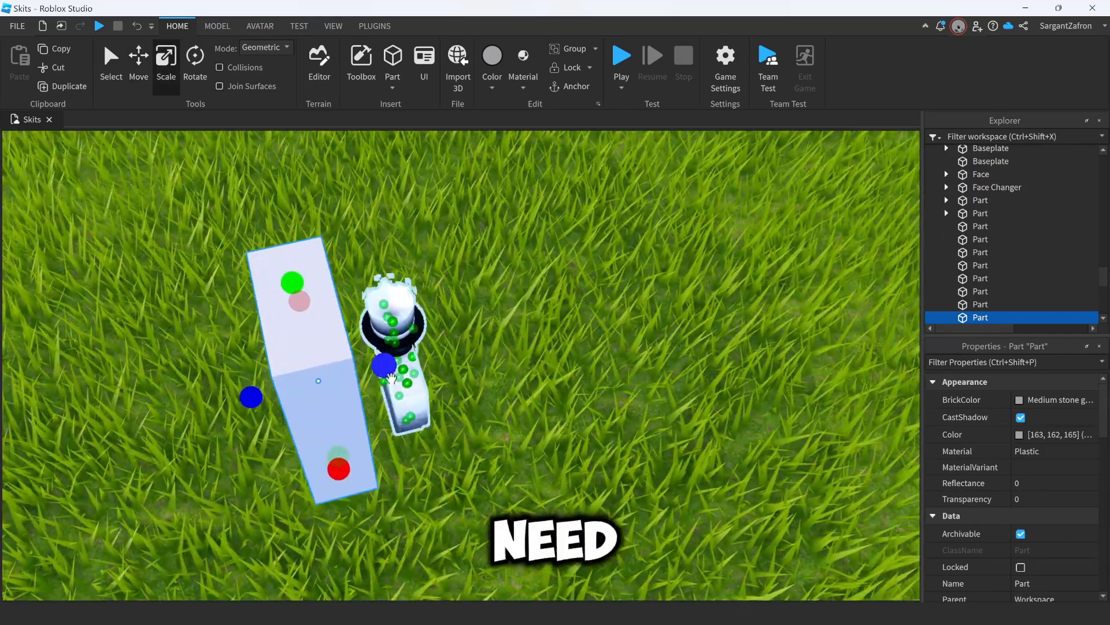
drag(392, 378, 340, 380)
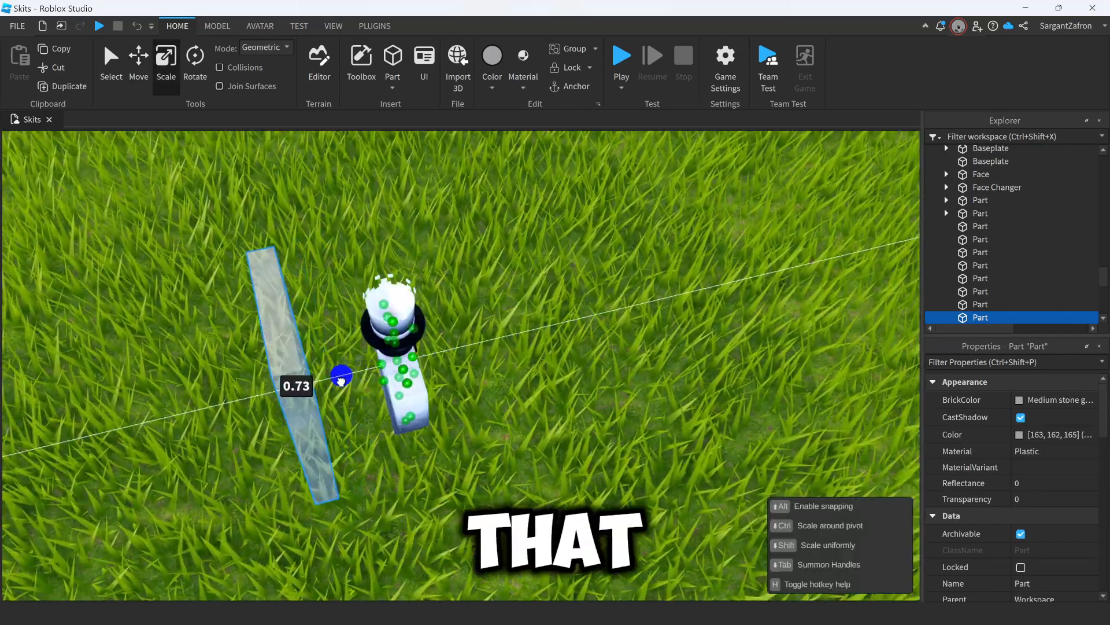
drag(346, 491, 342, 590)
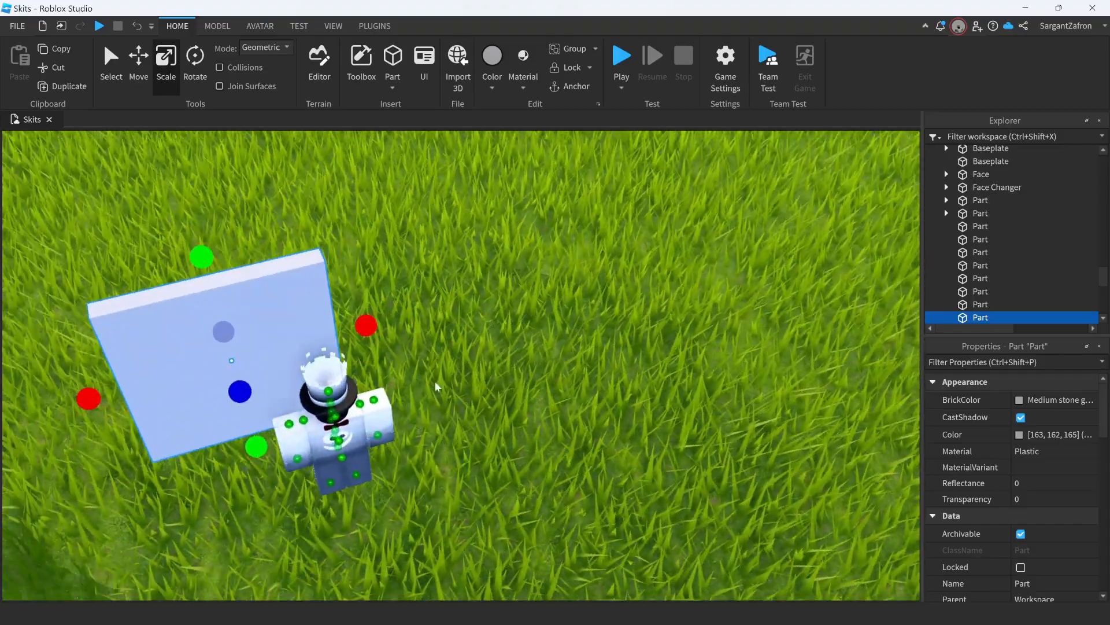
drag(364, 322, 426, 322)
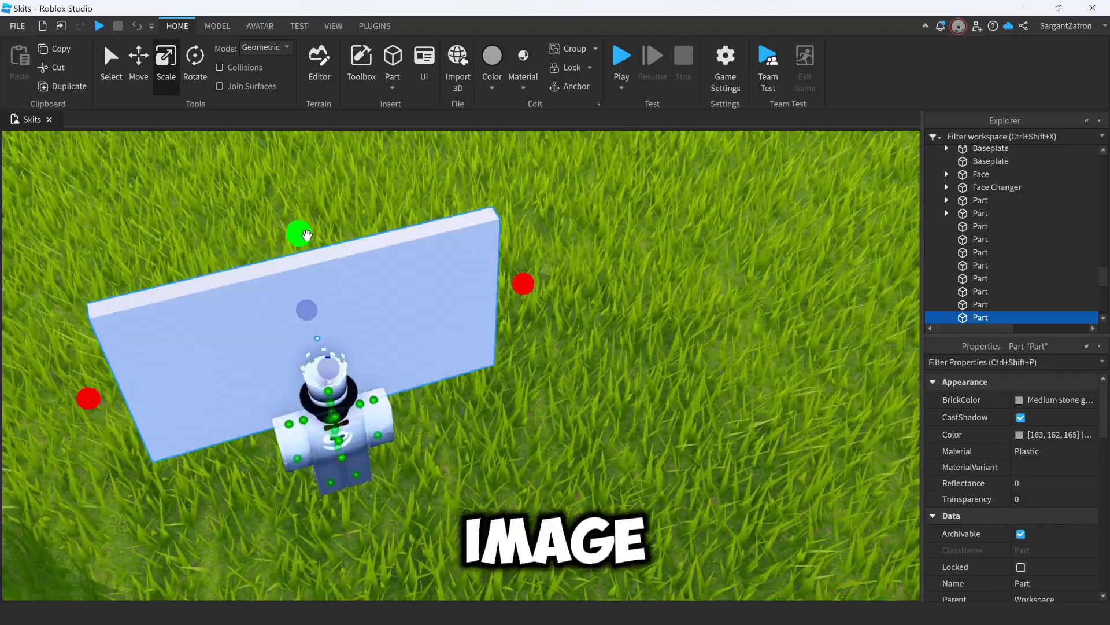
drag(306, 234, 294, 175)
- Filter the backdrop part's properties by "SHA" and turn off CastShadow
right_drag(425, 486, 424, 486)
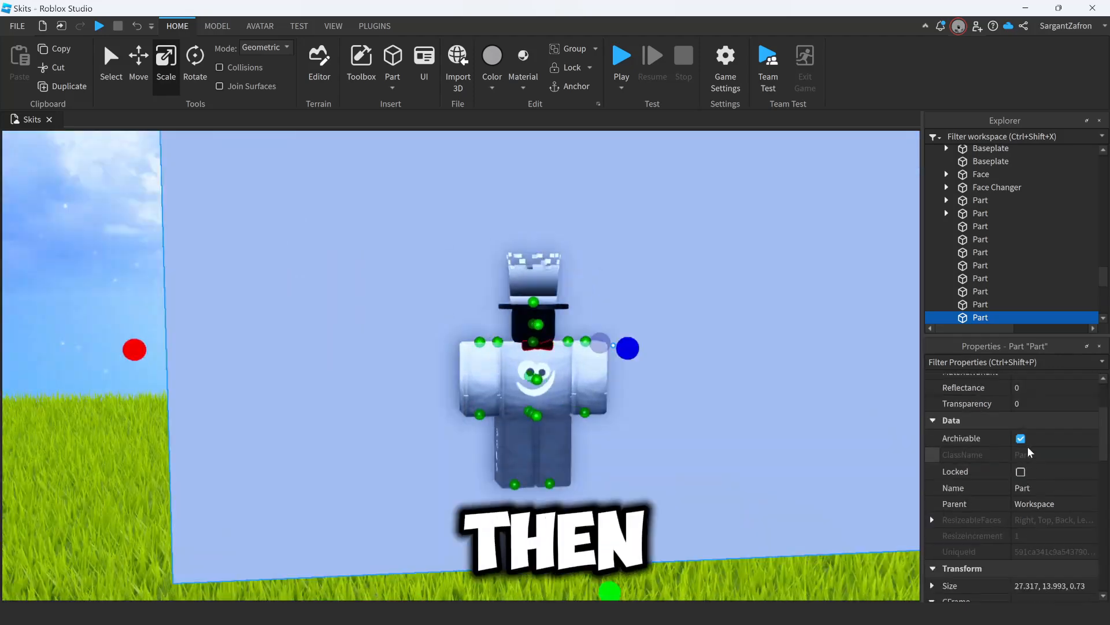
scroll(1032, 458, down, 3)
scroll(1032, 458, down, 5)
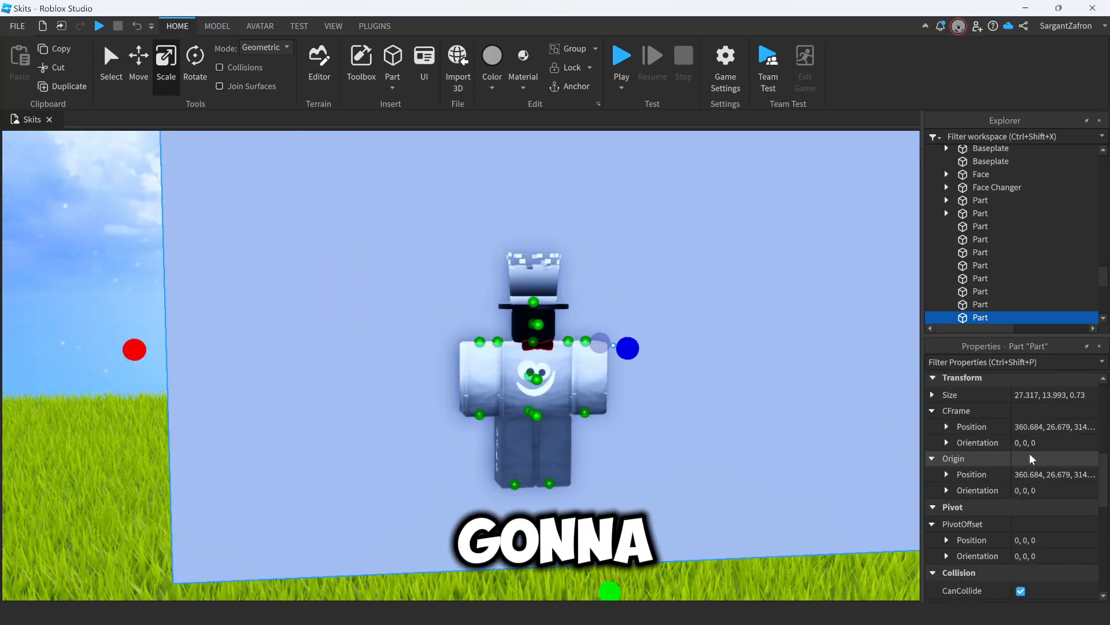
key(ctrl+shift+p)
text(SHA)
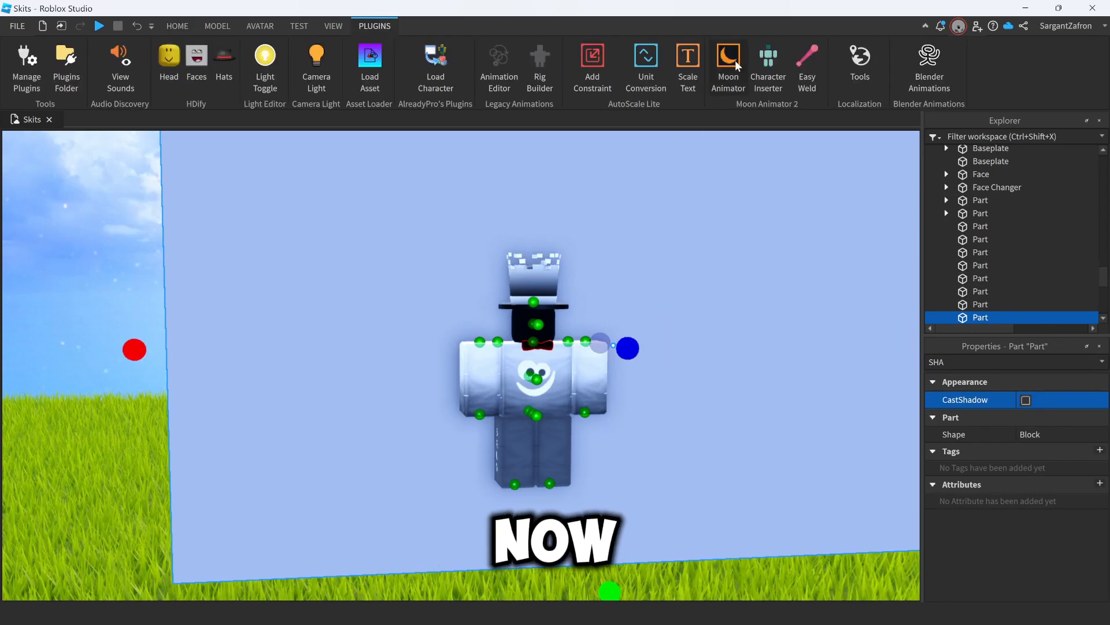
- Open Moon Animator with the character selected and try to create a new rig animation
click(730, 81)
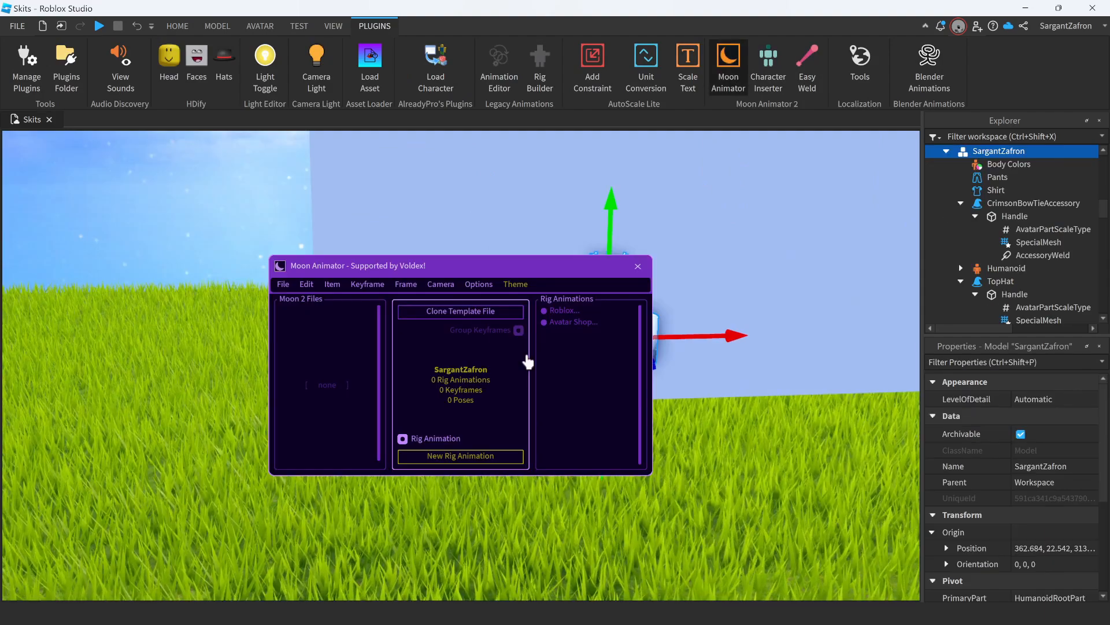
click(464, 461)
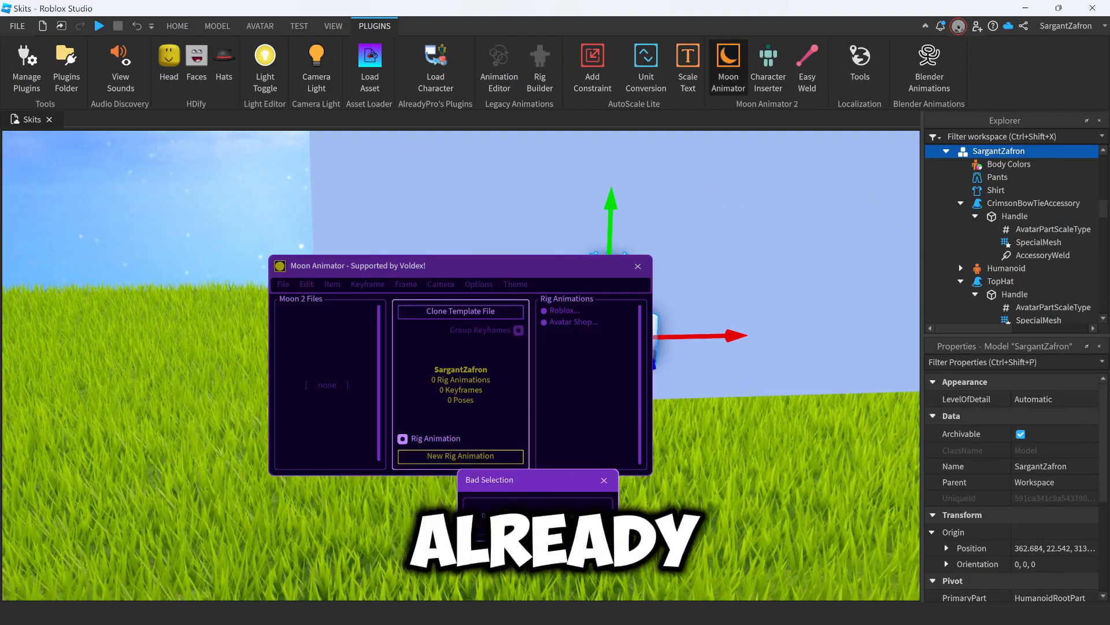
click(605, 481)
- Rename the character model to the unique name "iujasbgivadioa" and move the Moon Animator window away from the character
click(946, 151)
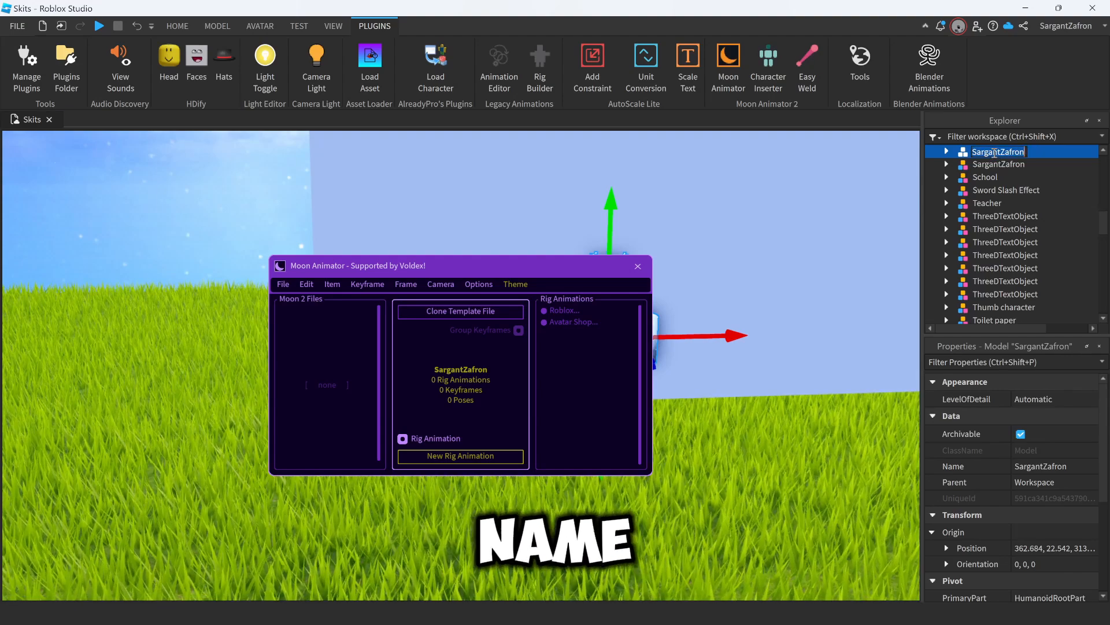
drag(509, 263, 248, 305)
click(199, 496)
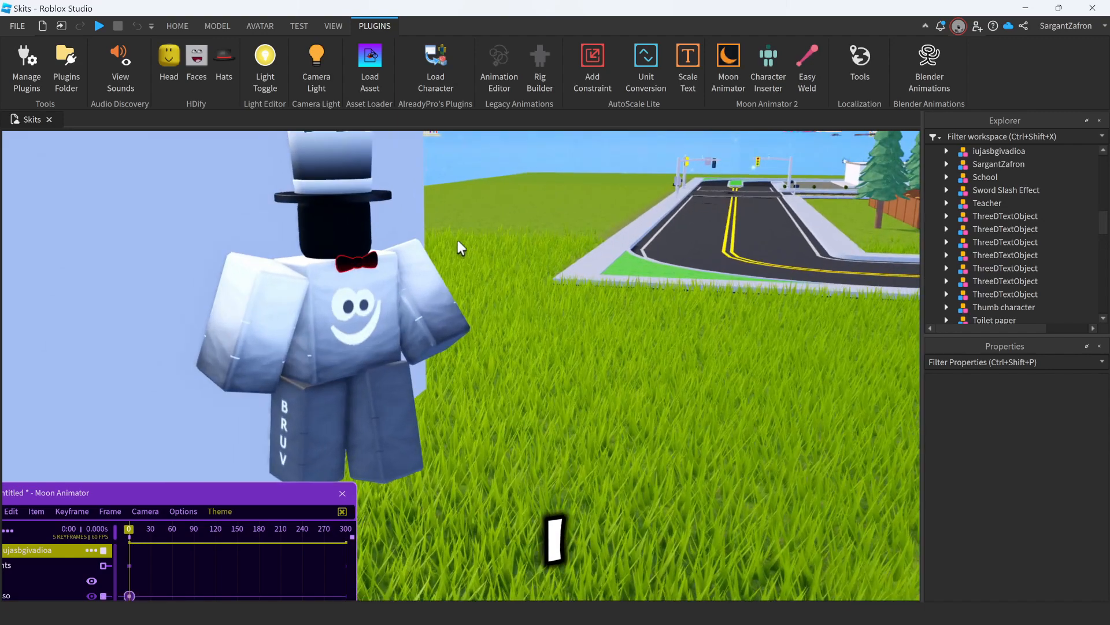
- Examine the posed character against the backdrop from several angles with the Moon Animator window closed
right_click(456, 255)
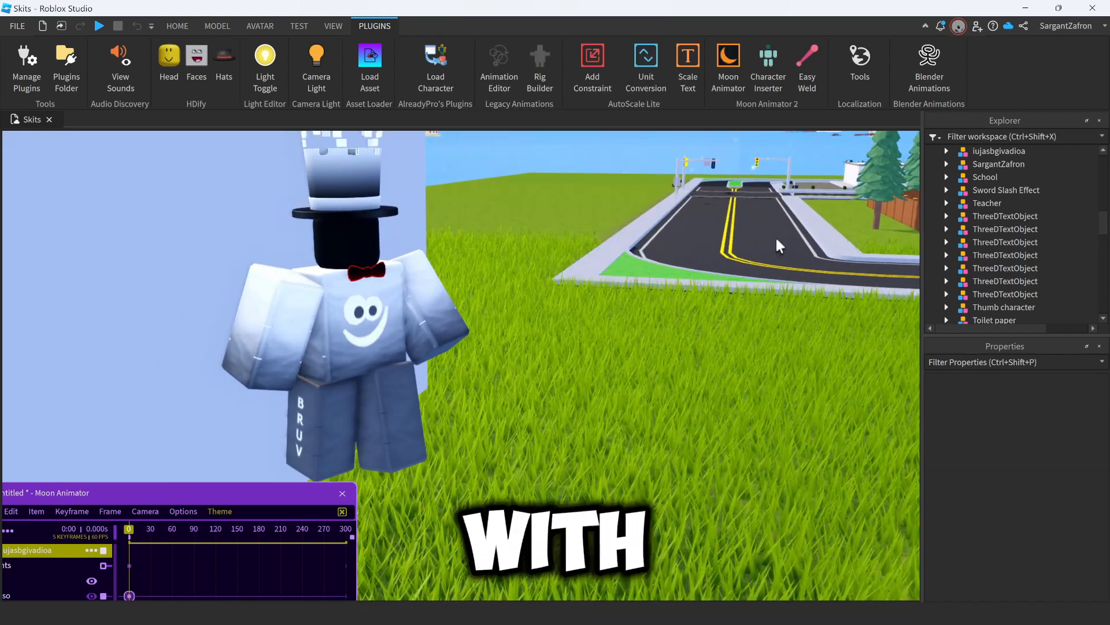
right_drag(640, 241, 640, 234)
scroll(642, 240, up, 3)
scroll(551, 352, down, 2)
right_drag(582, 332, 582, 332)
click(343, 493)
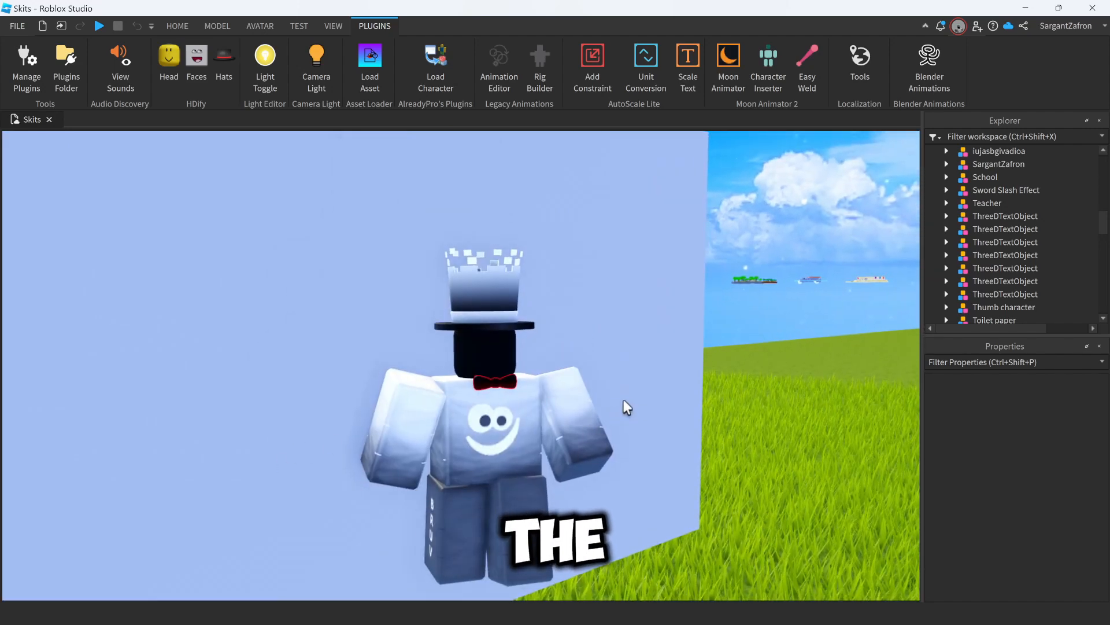
right_drag(623, 401, 623, 400)
right_drag(855, 445, 854, 444)
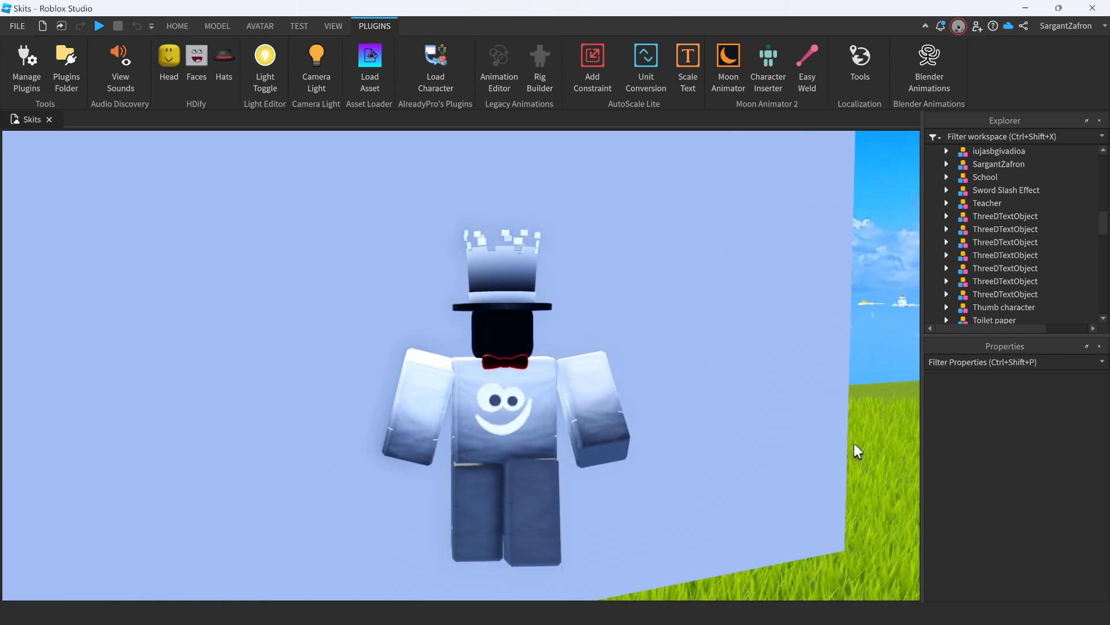
- Change the backdrop part's BrickColor to Daisy orange
click(177, 26)
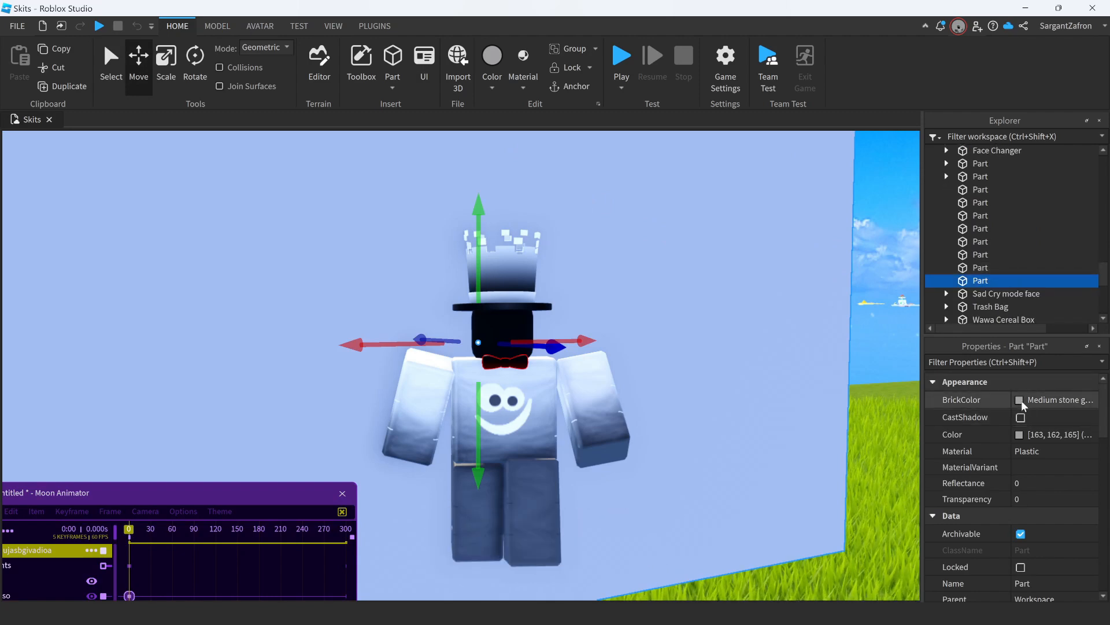
click(1024, 403)
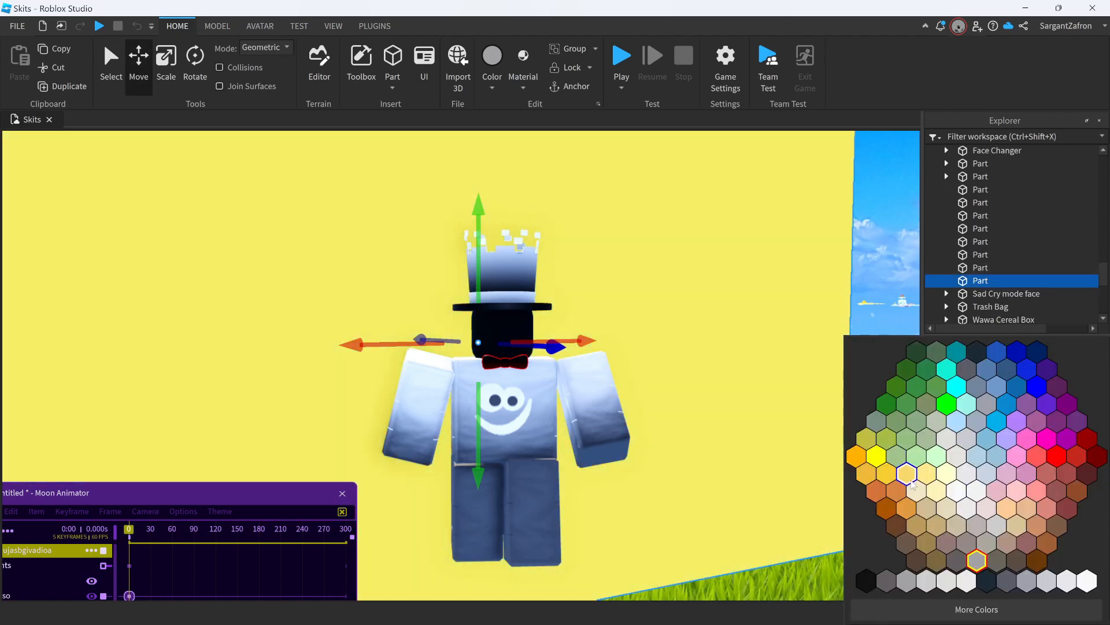
click(912, 485)
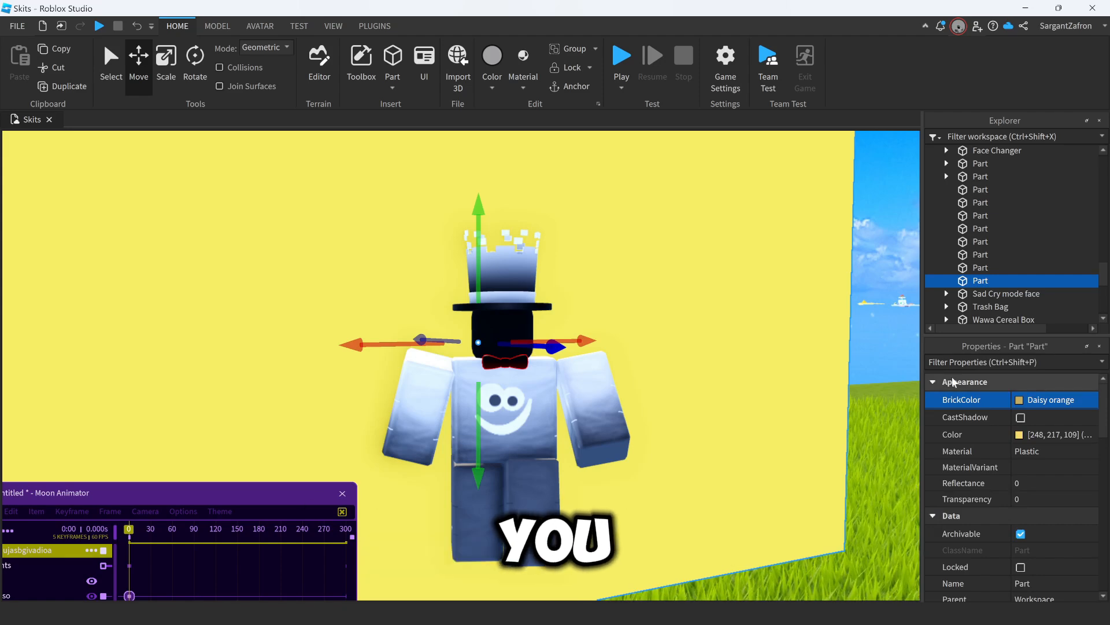
- Select the leg without lettering on the character's rig in Moon Animator and shift it out of its default position
click(250, 495)
right_drag(716, 549, 717, 550)
key(w)
key(d)
key(a)
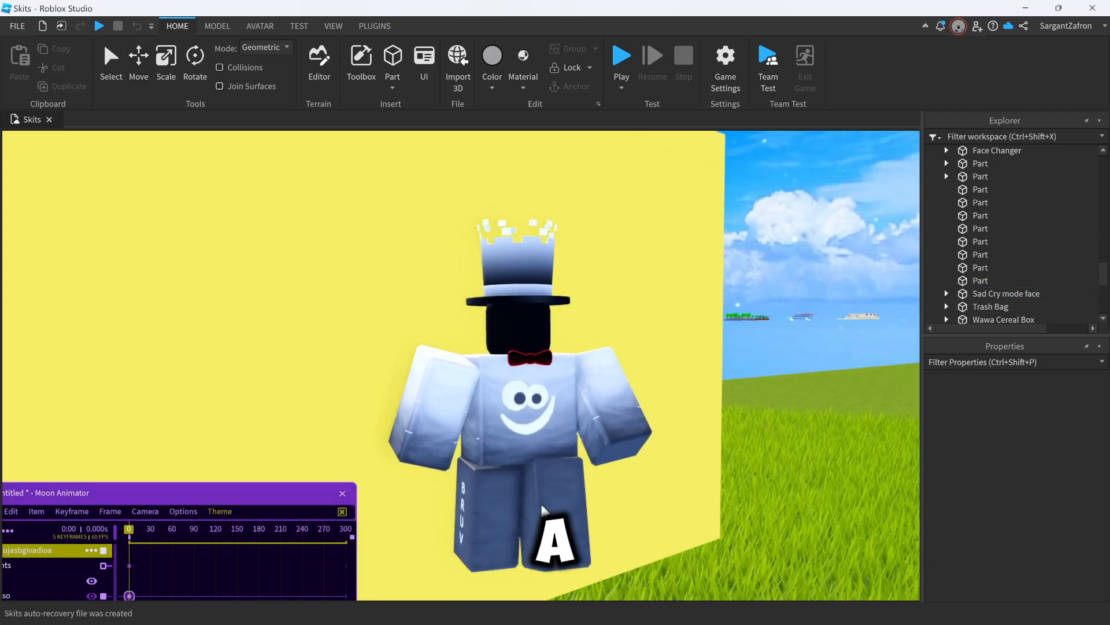
click(544, 510)
right_drag(578, 519, 579, 519)
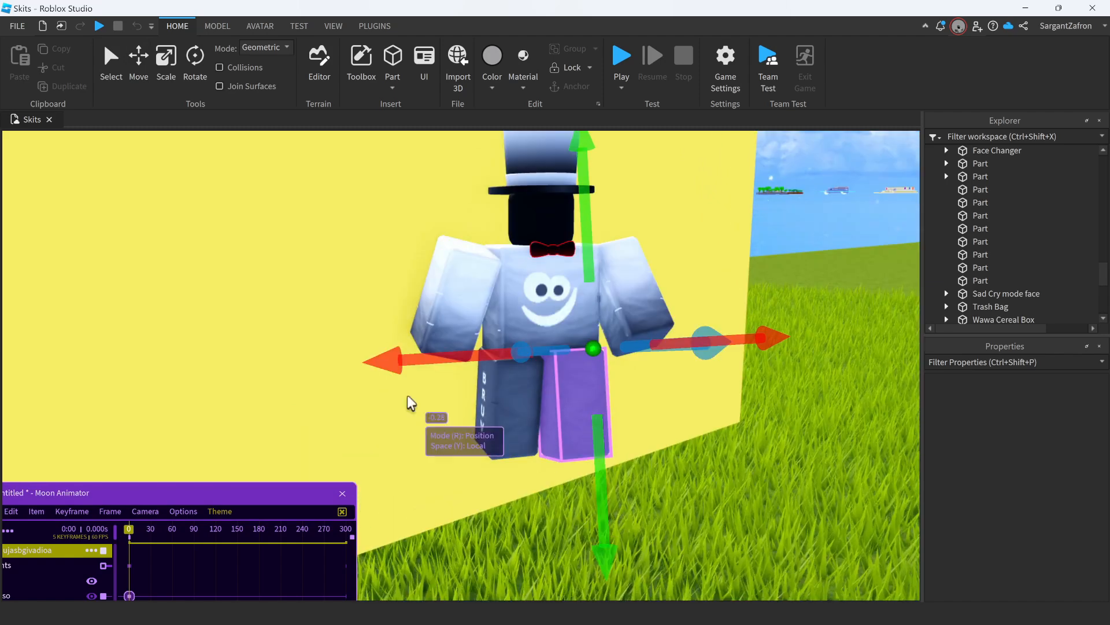
click(408, 397)
click(563, 414)
drag(427, 372, 425, 369)
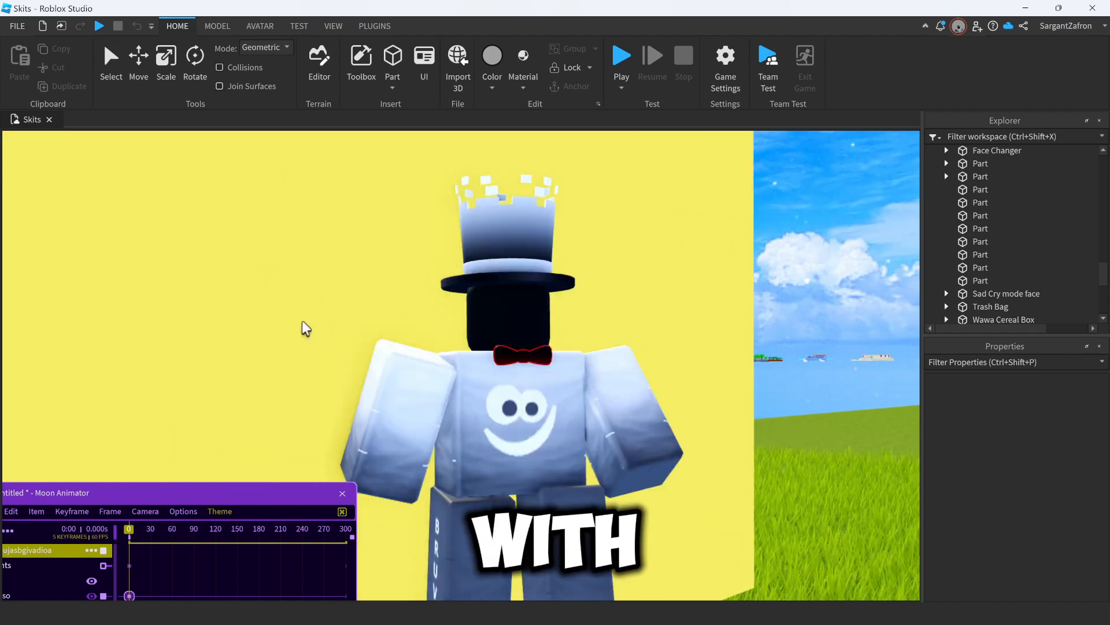
- Switch the selected leg's handles to Position mode and fine-tune its placement along the local blue axis
right_drag(664, 458, 664, 458)
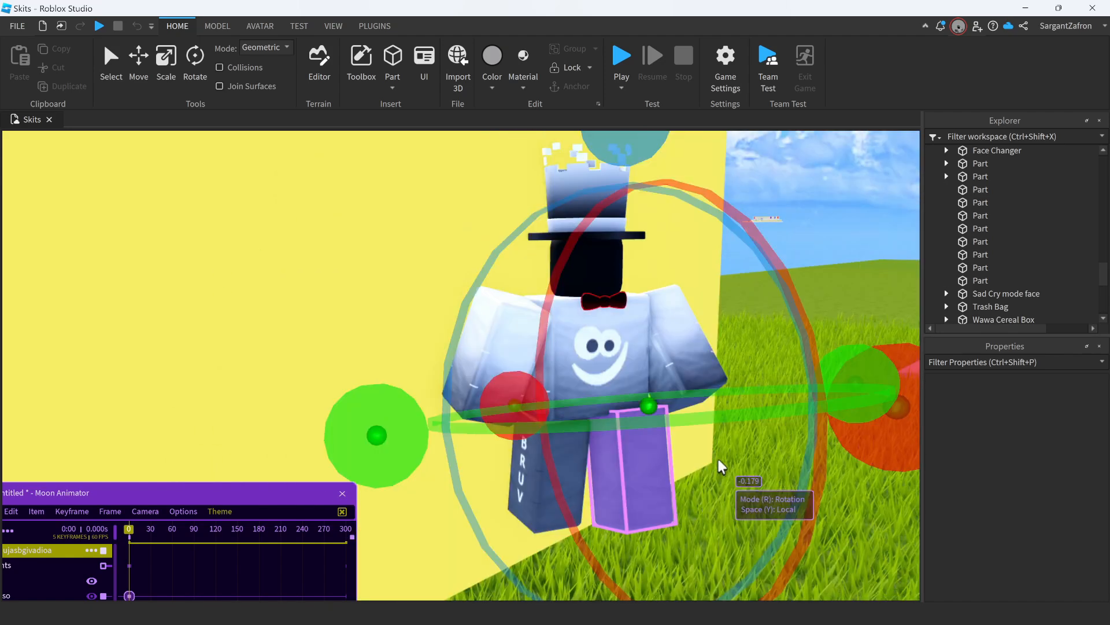
key(r)
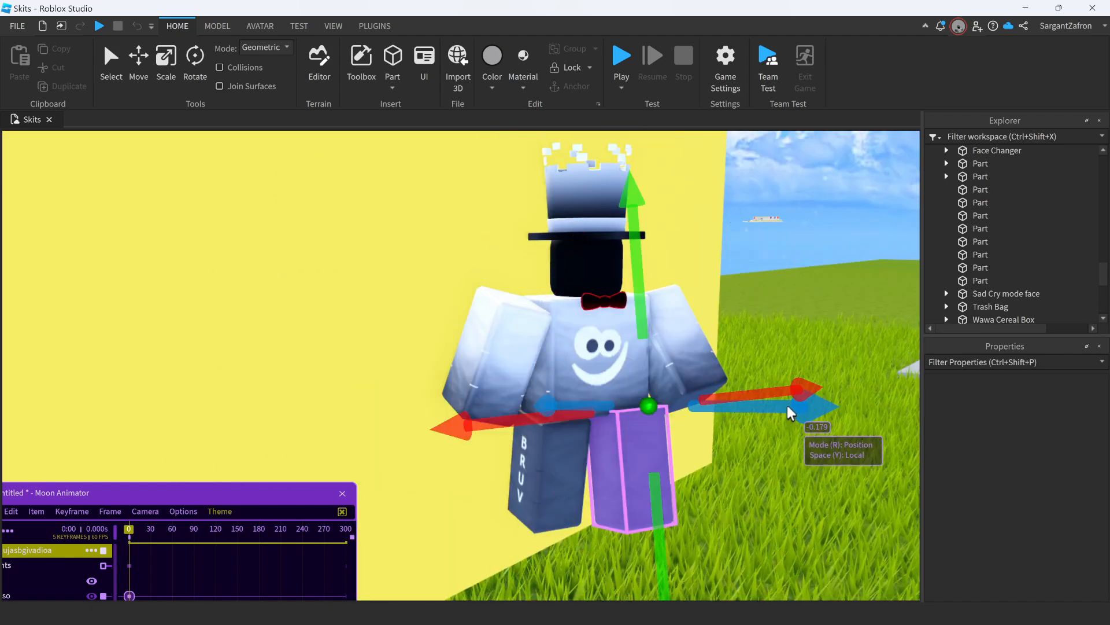
drag(831, 417, 827, 415)
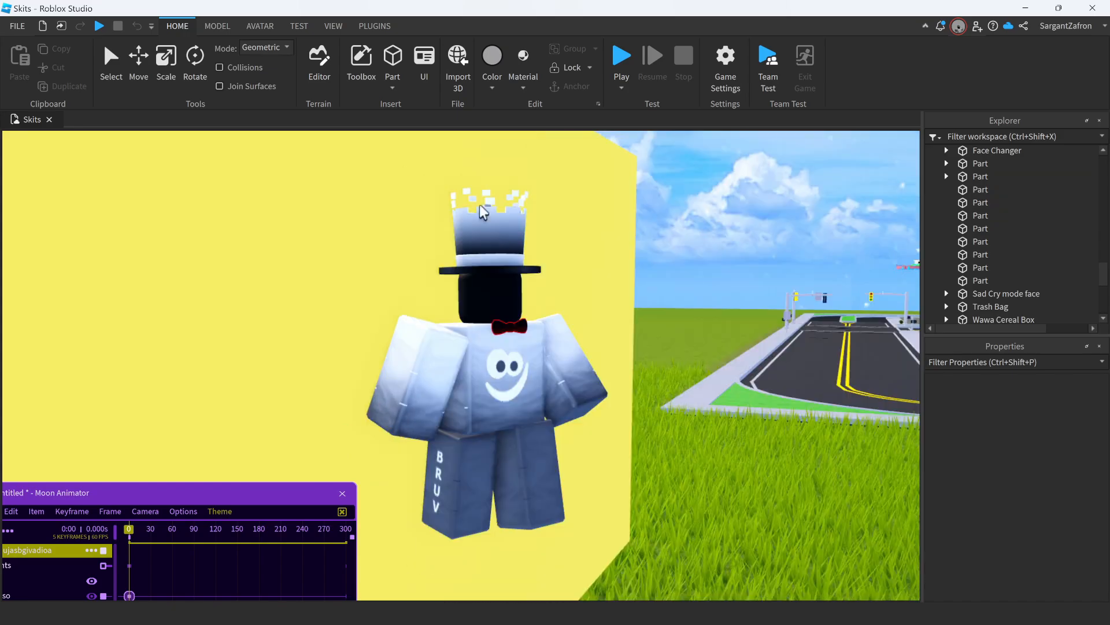
- Capture a screen snip of the whole posed character in front of the yellow backdrop
key(super+shift+s)
drag(274, 147, 619, 588)
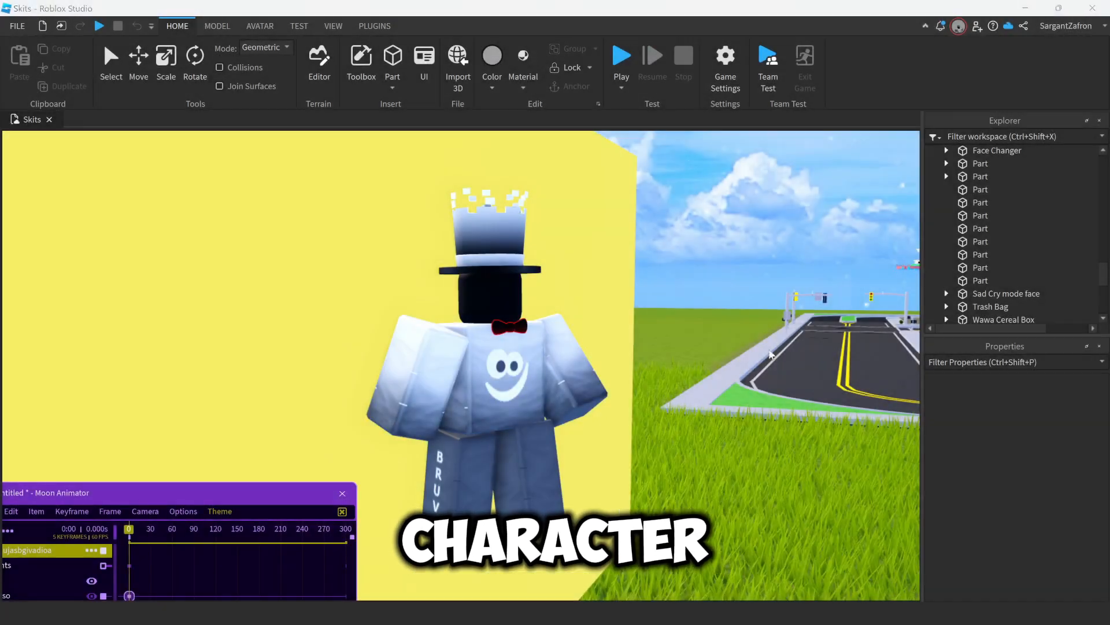
- Switch to the browser and open Adobe Express's background remover page
key(alt+Tab)
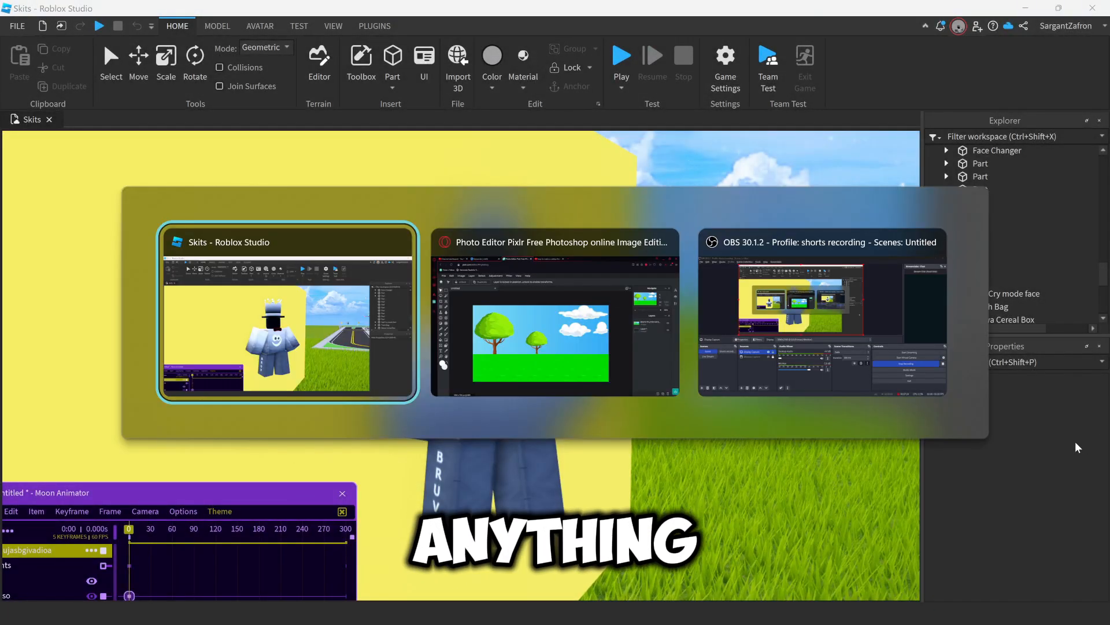
click(619, 318)
click(612, 12)
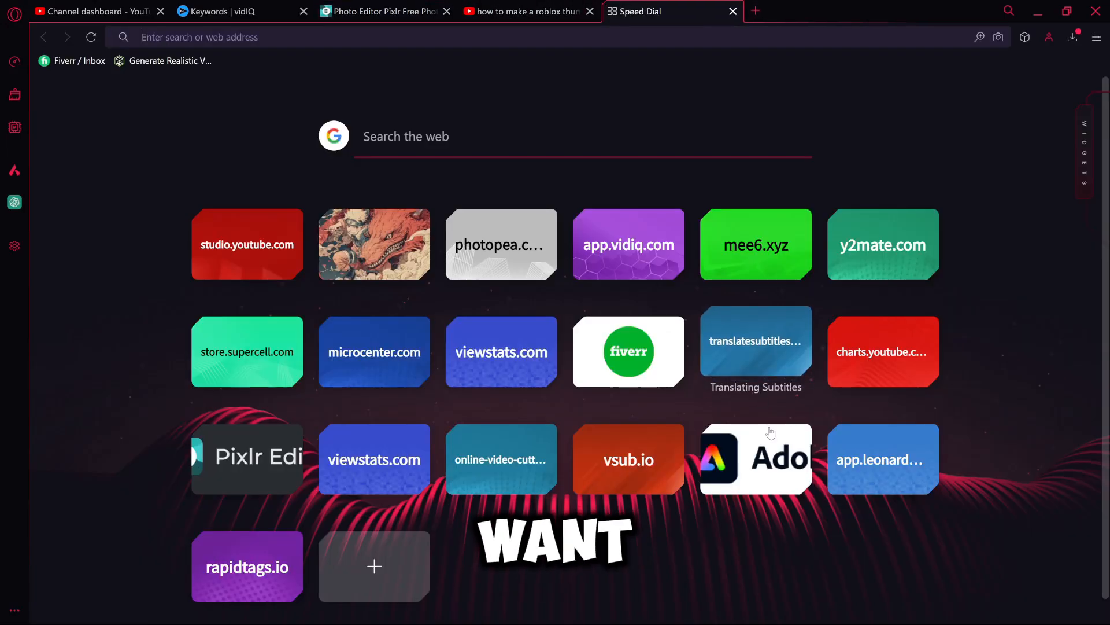
click(758, 434)
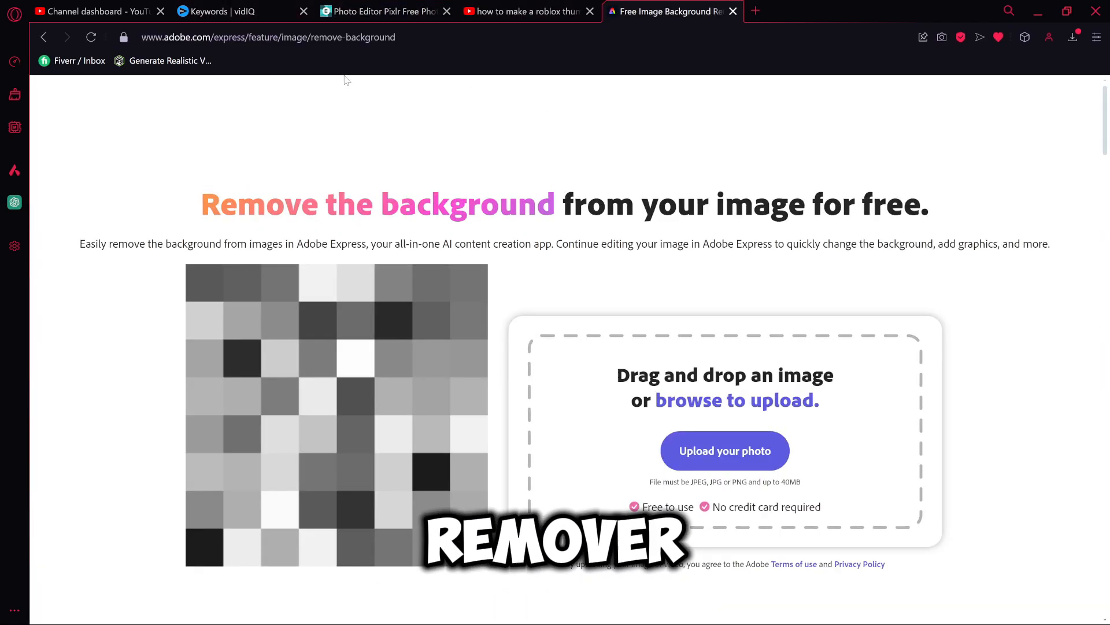
- Upload the captured character image to the background remover and download the cutout
click(726, 451)
click(220, 363)
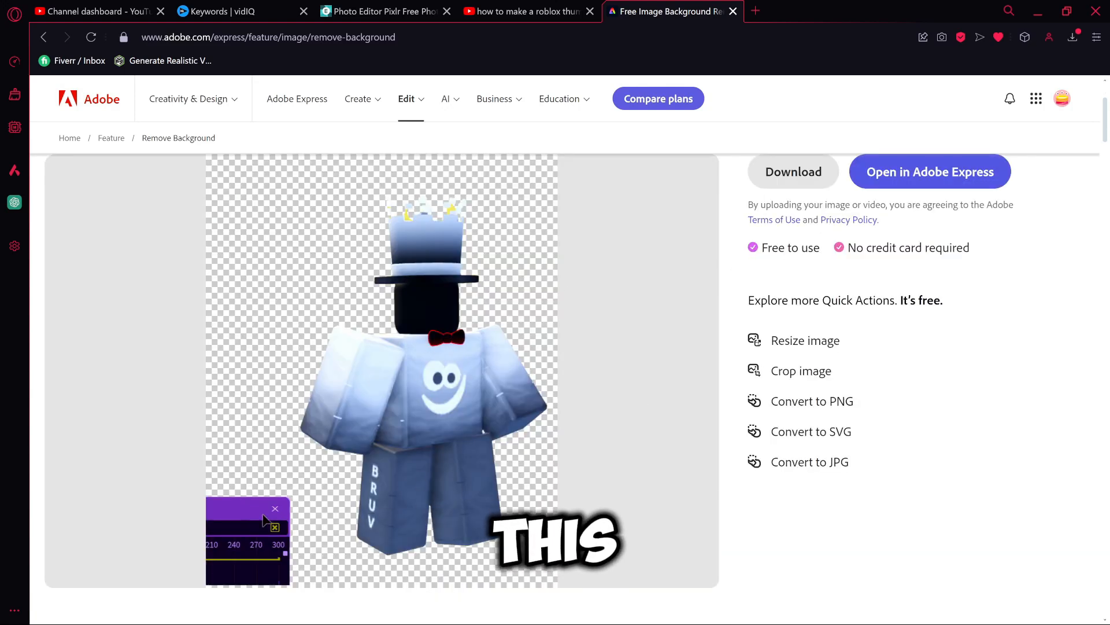
click(819, 169)
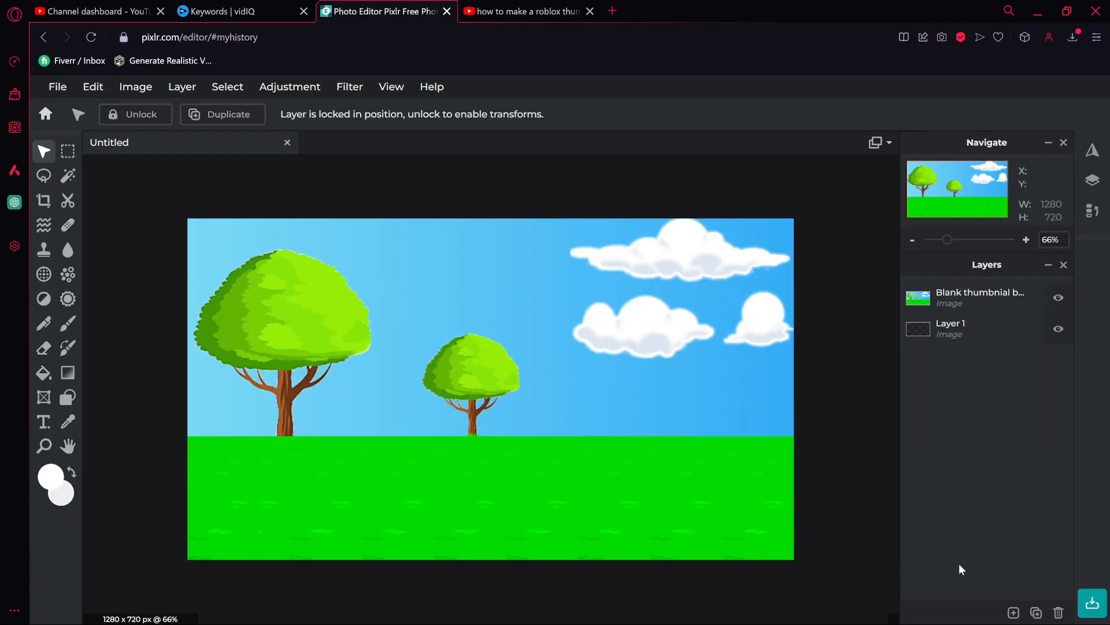
- Add the cutout "file (31).png" to the Pixlr thumbnail, scale it to about 451 × 556 and place it near X 236, Y 82
click(1014, 612)
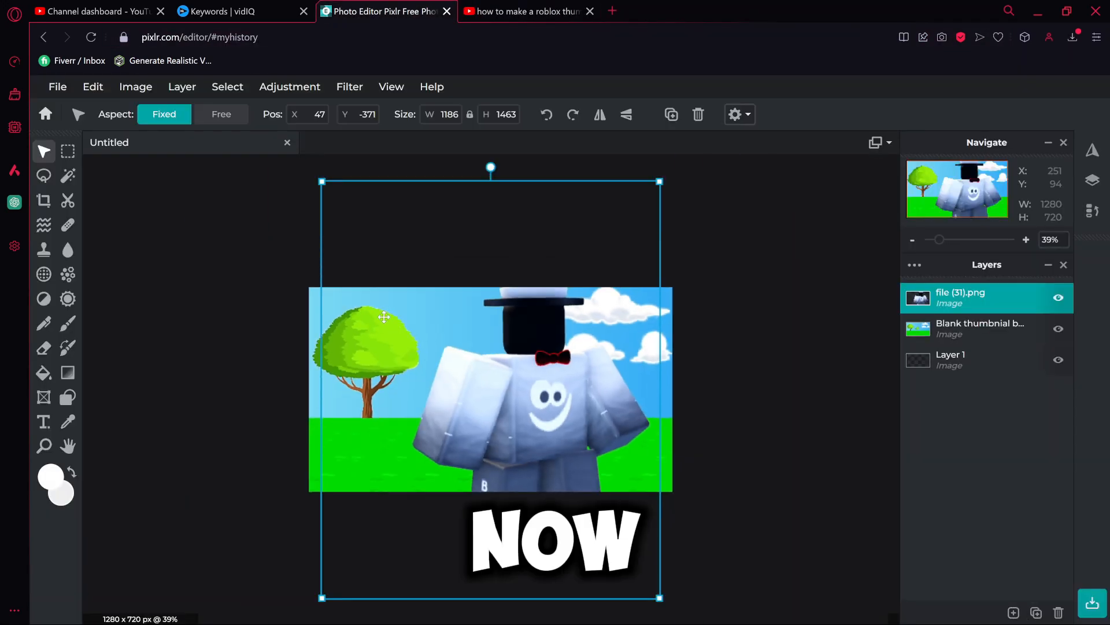
scroll(384, 317, down, 1)
drag(621, 227, 458, 428)
drag(433, 440, 457, 390)
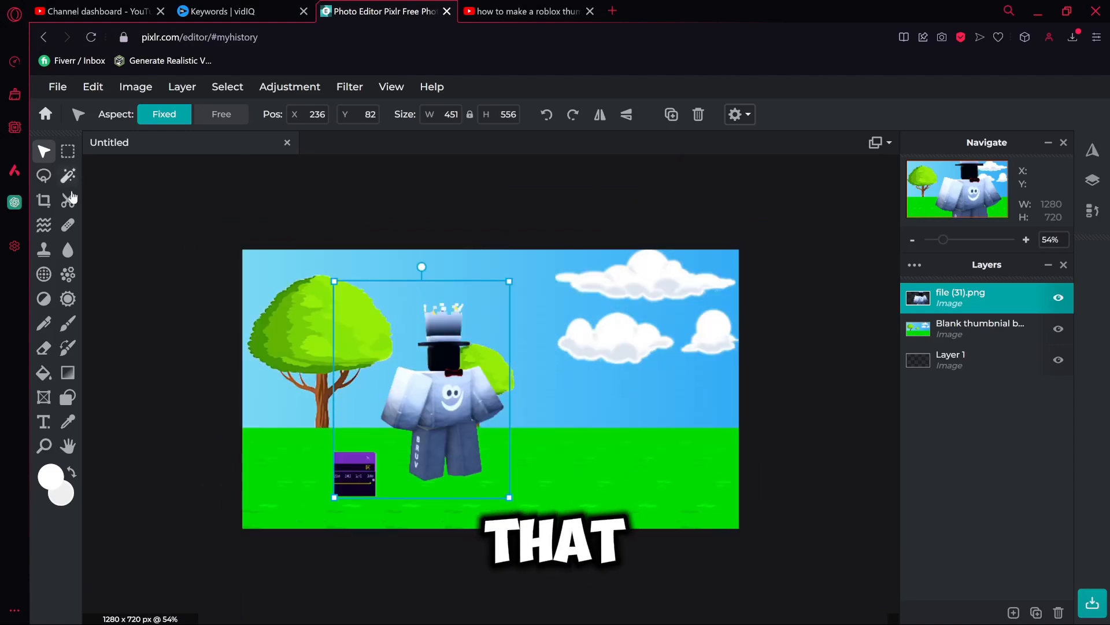
- Cut away the leftover animator window fragment from the character layer with the rectangle cutout and make the cutout permanent
click(70, 199)
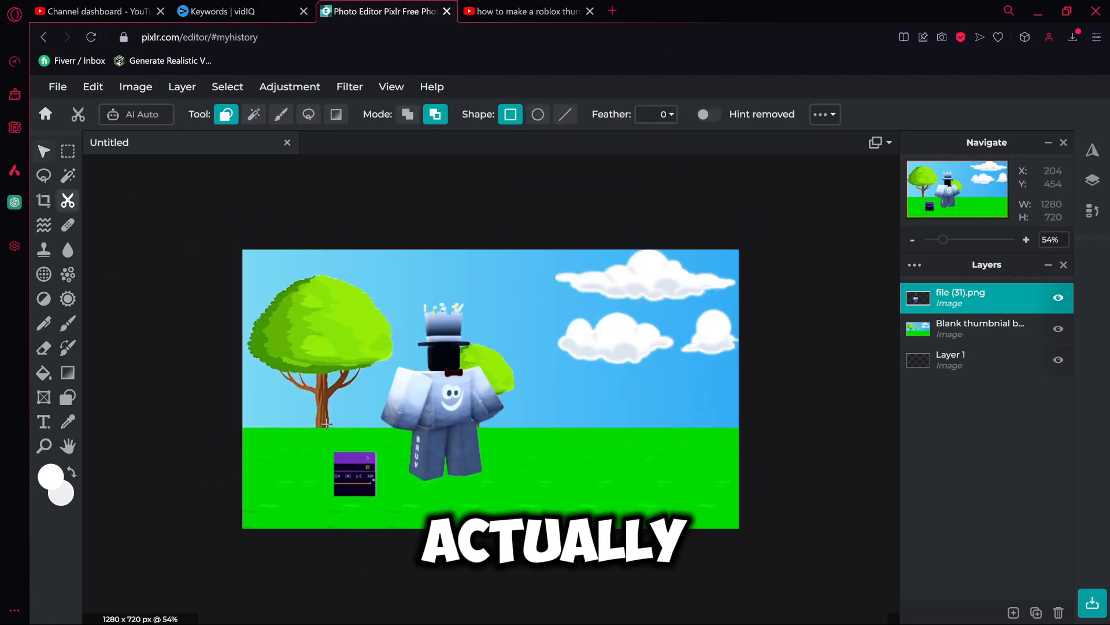
scroll(475, 244, up, 3)
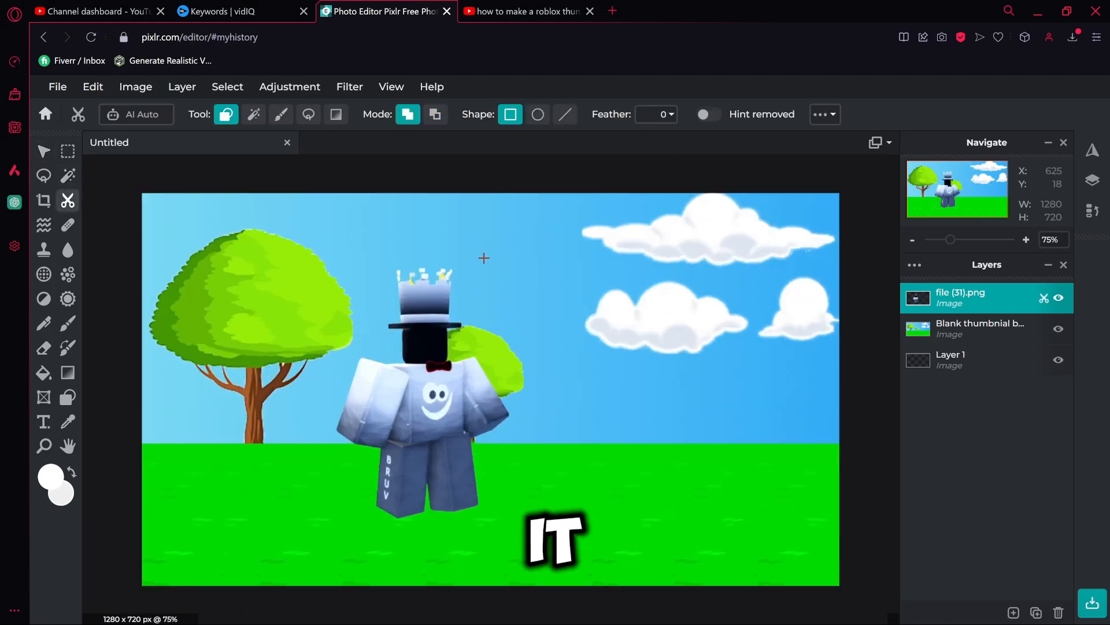
right_click(436, 376)
click(474, 457)
- Select the yellow backdrop remnants between the hat's crown pieces with the Magic Wand and delete them
scroll(370, 256, up, 3)
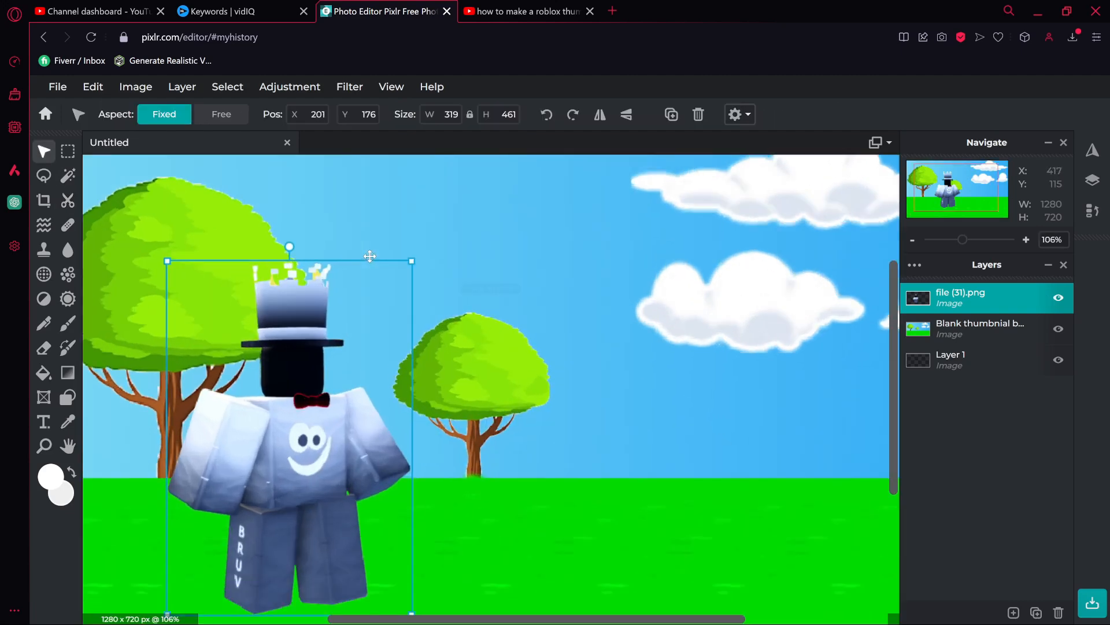
scroll(370, 256, up, 6)
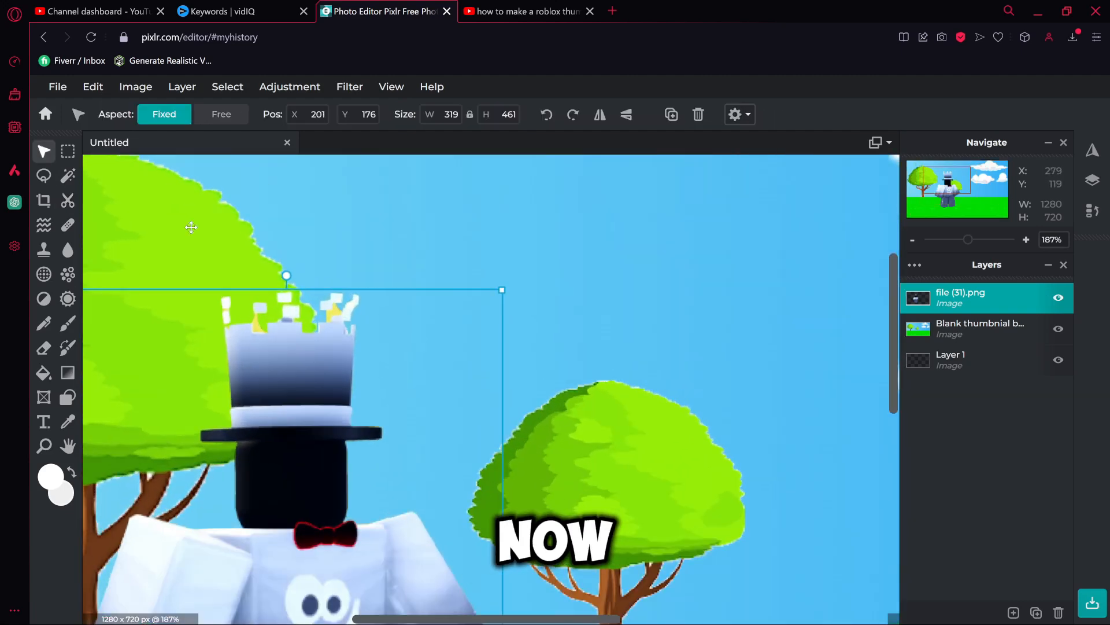
click(68, 176)
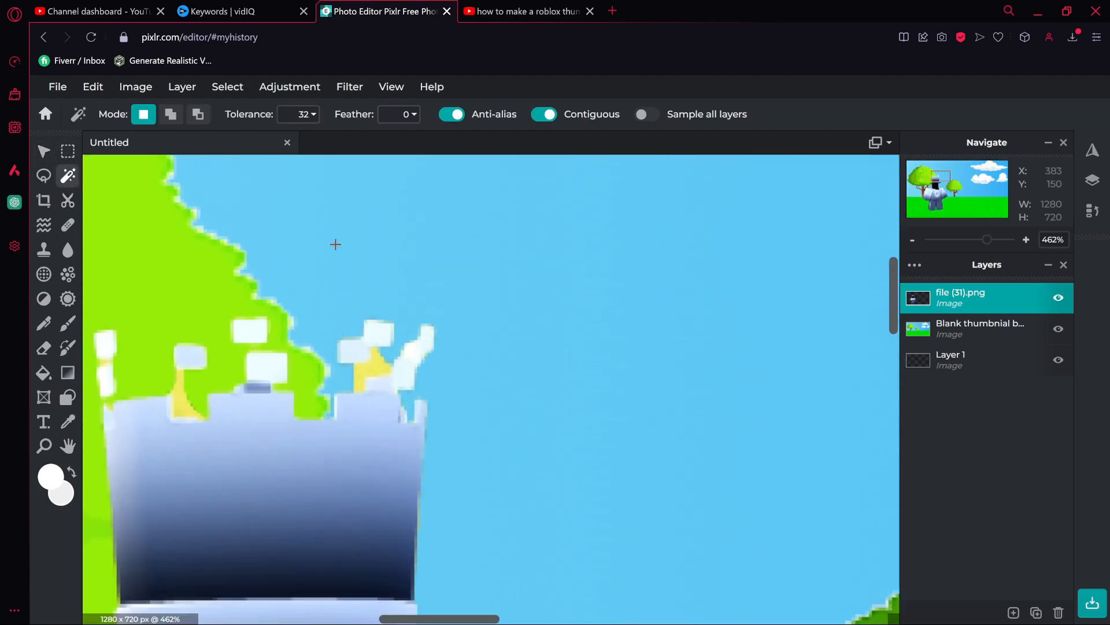
scroll(334, 240, up, 2)
key(Delete)
click(152, 440)
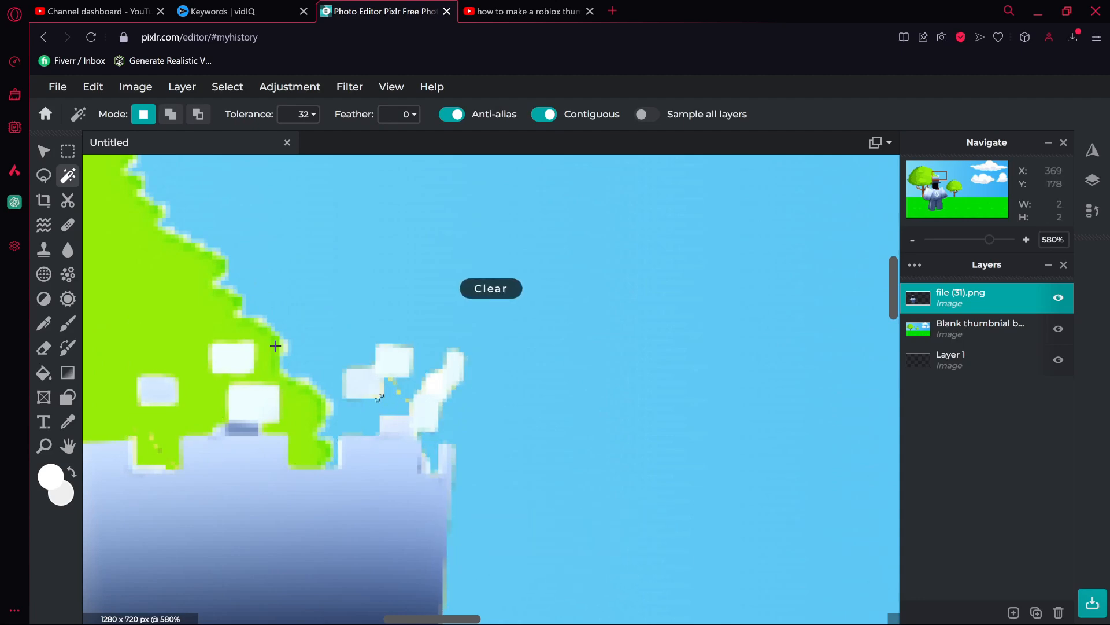
click(276, 346)
scroll(275, 346, down, 5)
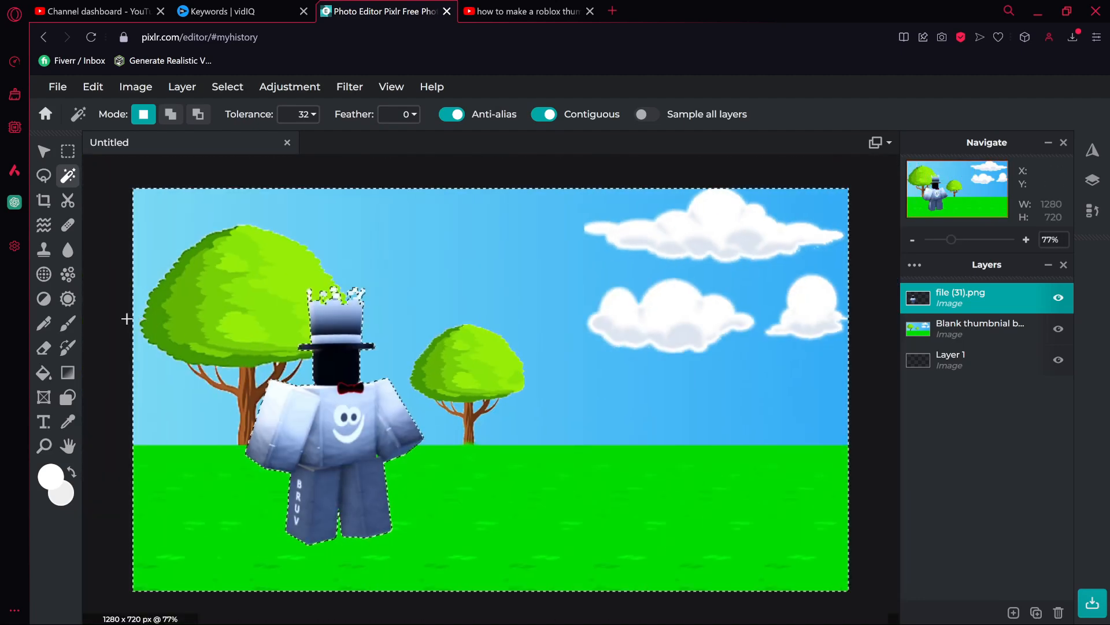
- Move the character layer in front of the large tree, to about X 76, Y 218
click(43, 150)
scroll(324, 405, up, 1)
right_click(293, 389)
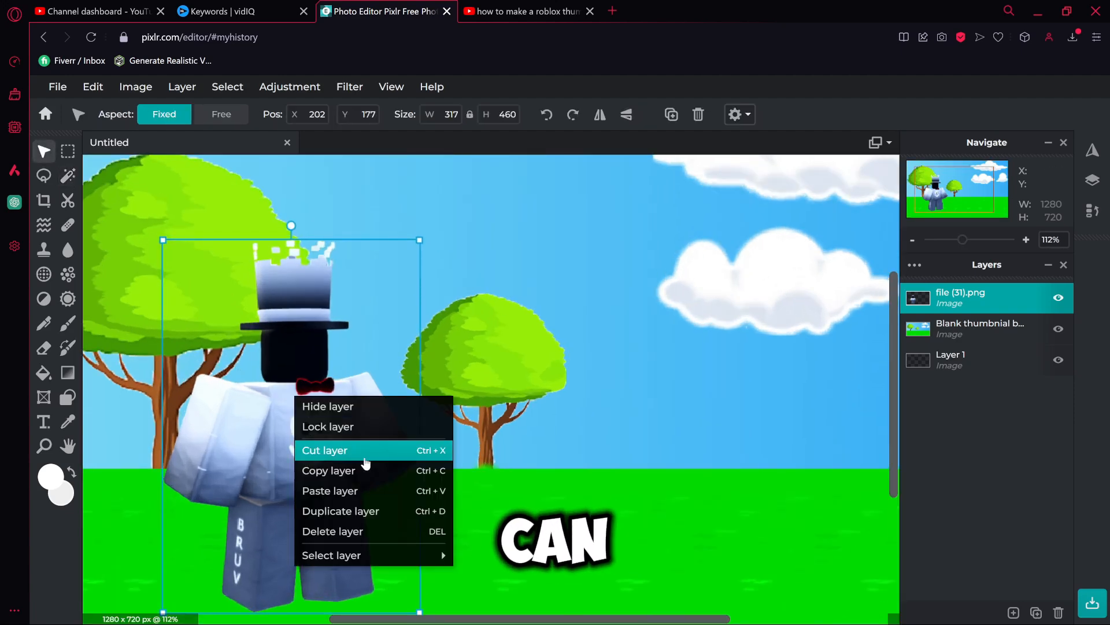
key(Escape)
scroll(286, 384, down, 2)
drag(285, 384, 228, 410)
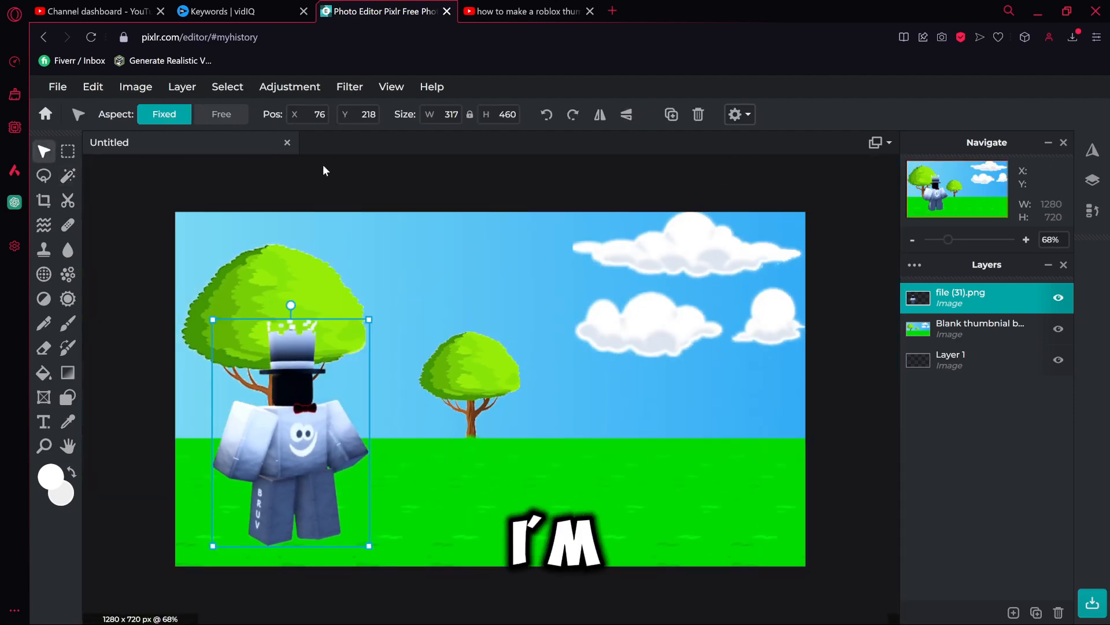
- Draw a dark grey ellipse of about 396 × 146 around the character's feet, beneath its layer, at 60 opacity as a ground shadow
key(u)
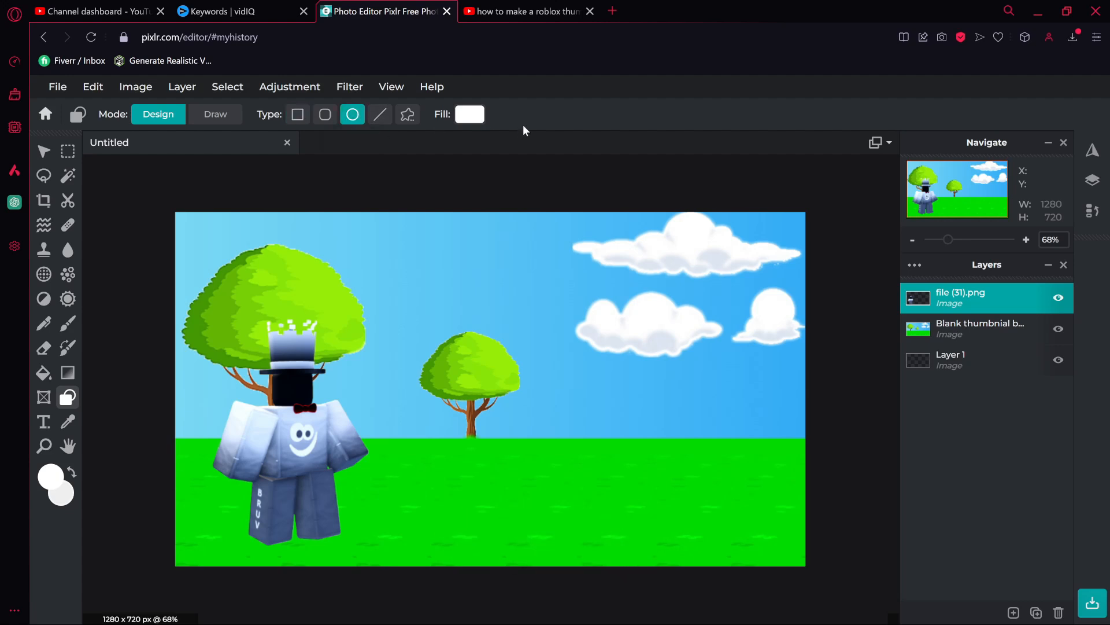
click(477, 114)
click(602, 444)
click(423, 498)
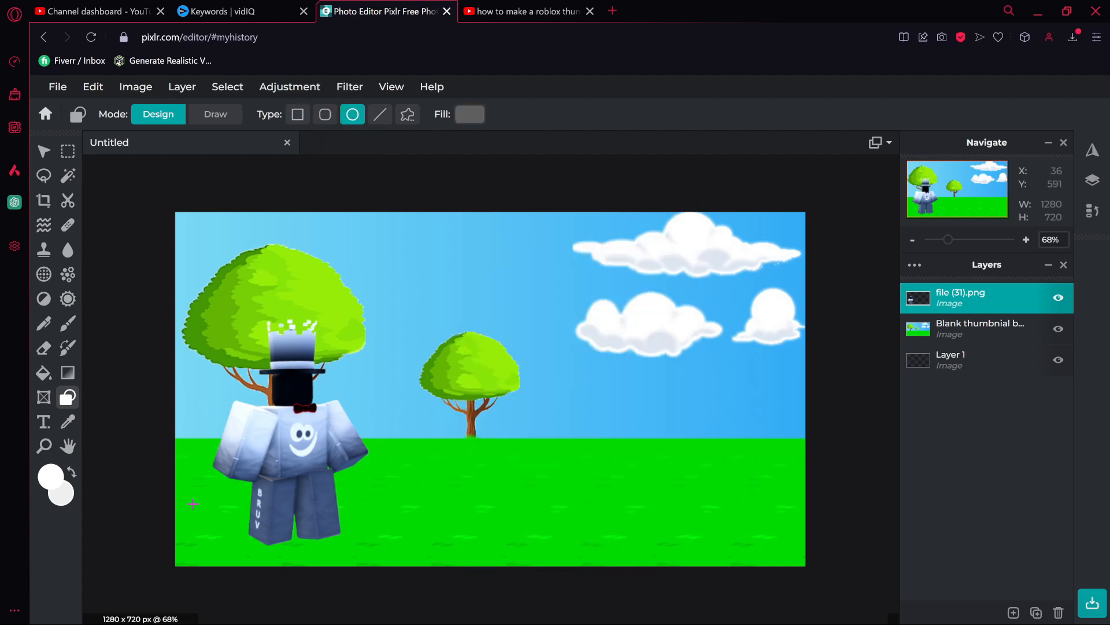
mouse_move(193, 503)
mouse_down()
mouse_move(347, 567)
mouse_move(393, 573)
mouse_up()
double_click(983, 297)
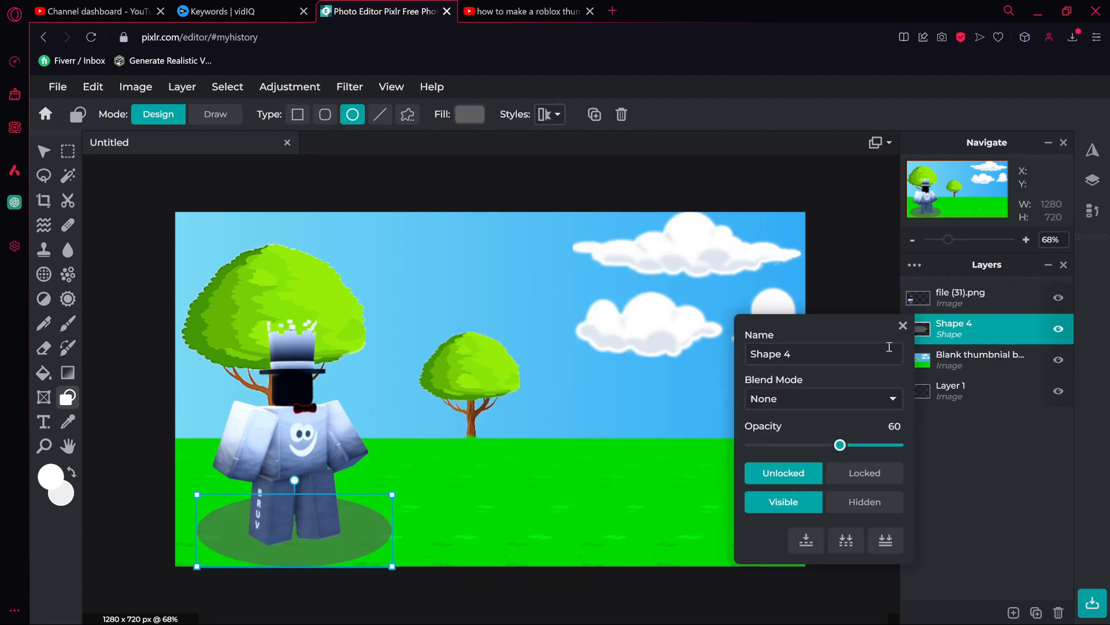
drag(954, 298, 904, 322)
click(862, 373)
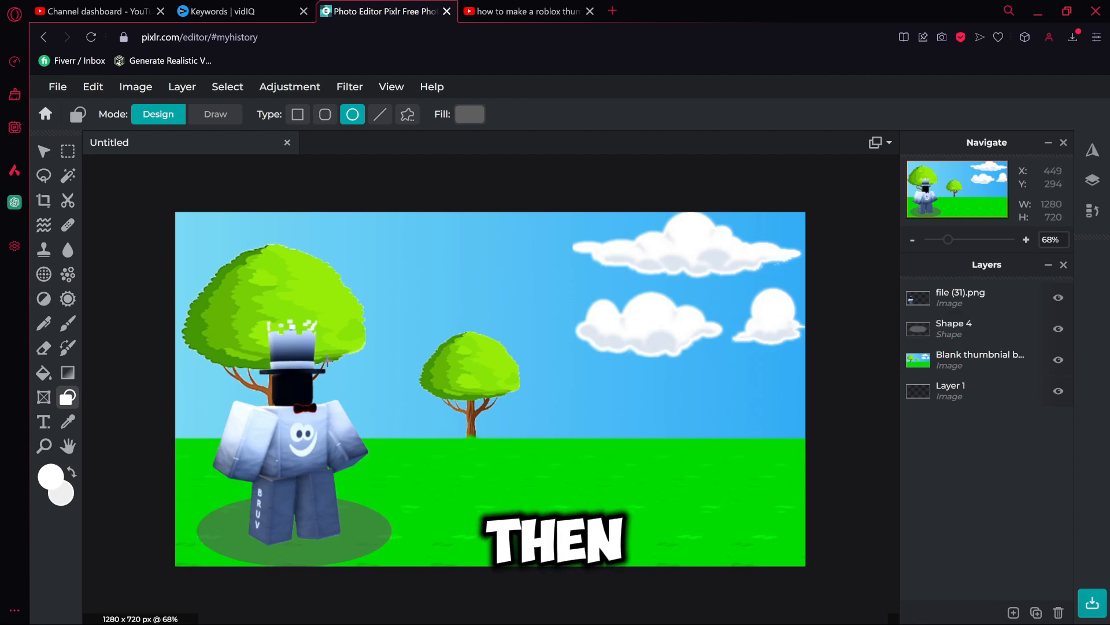
- Raise the Highlights of the character layer to 36 and lower its Shadows
key(v)
click(277, 391)
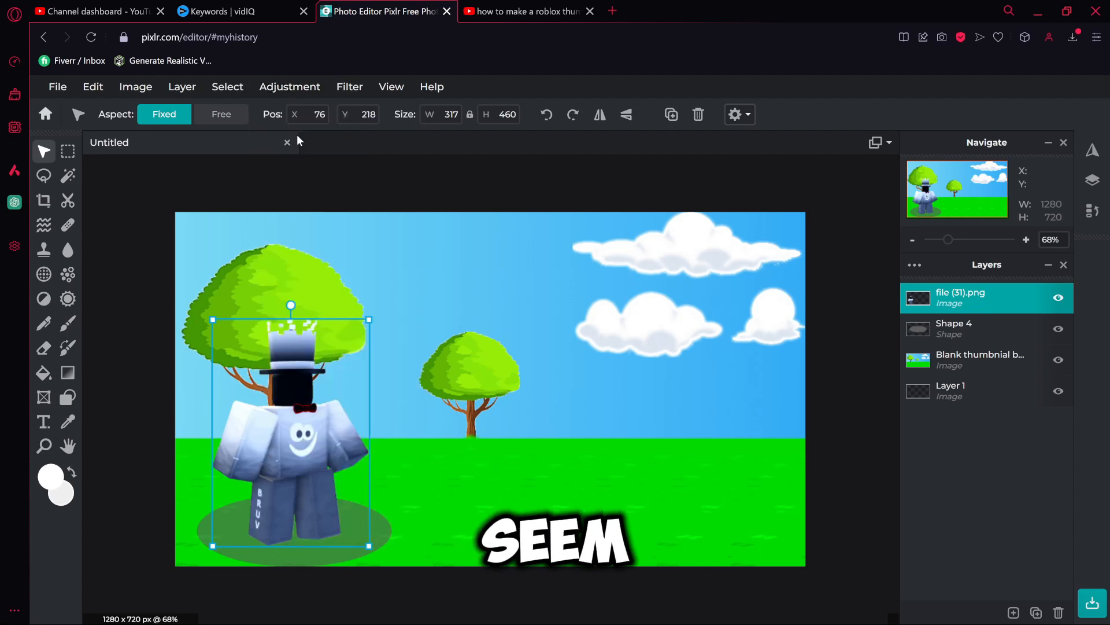
click(310, 88)
click(330, 268)
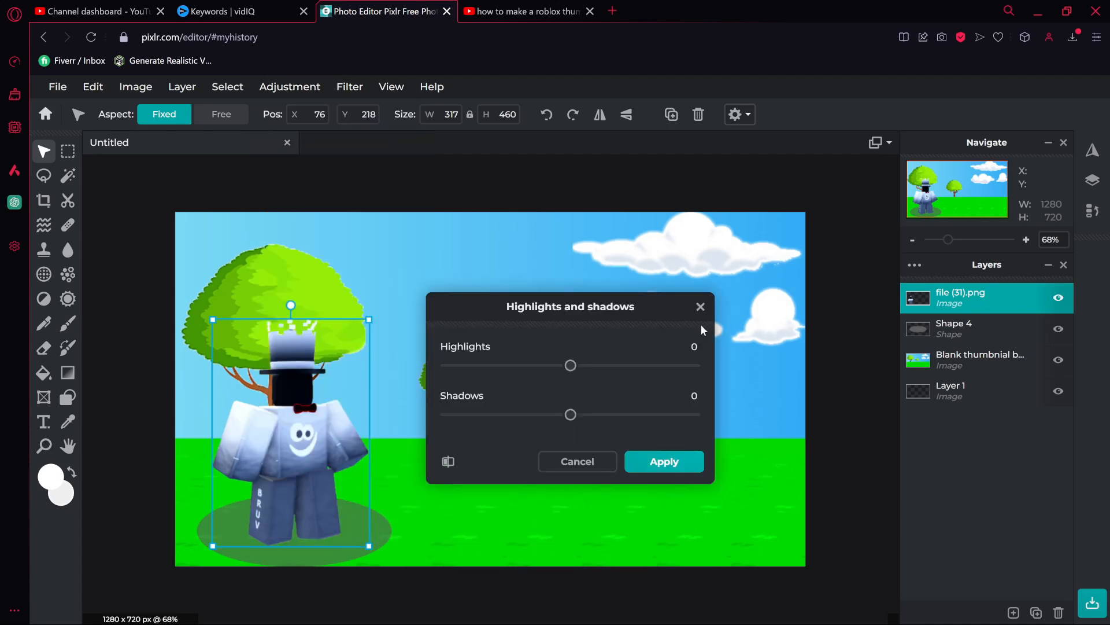
mouse_move(594, 370)
mouse_down()
mouse_move(614, 371)
mouse_move(604, 377)
mouse_up()
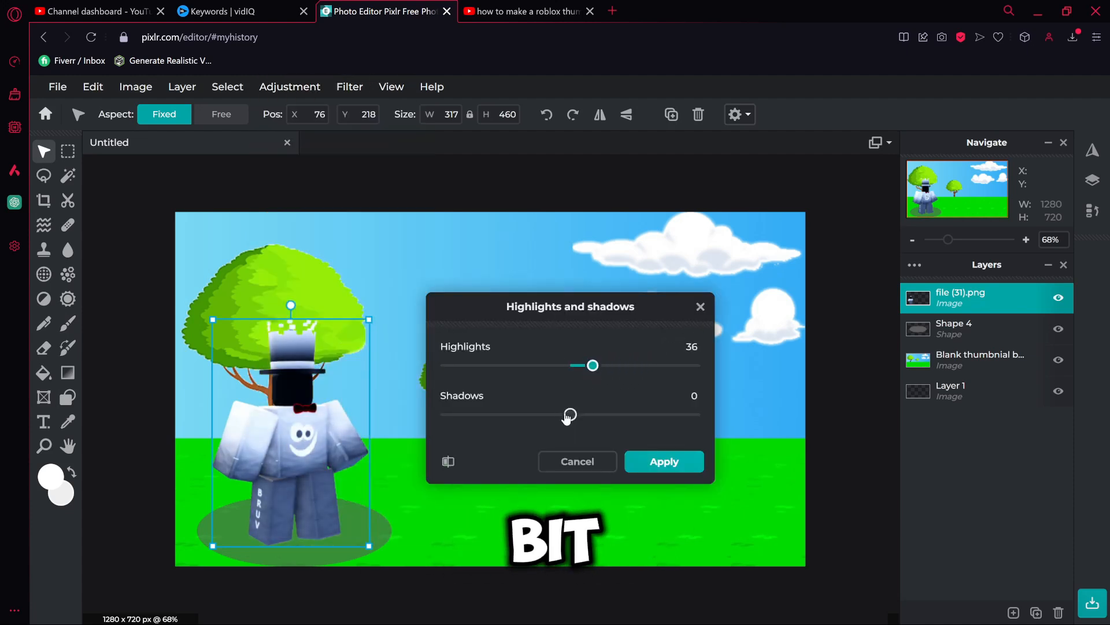
drag(567, 415, 533, 415)
click(664, 461)
- Outline the character with a black inner stroke and a white outer stroke using the Stroke / Outline filter
click(350, 86)
click(434, 367)
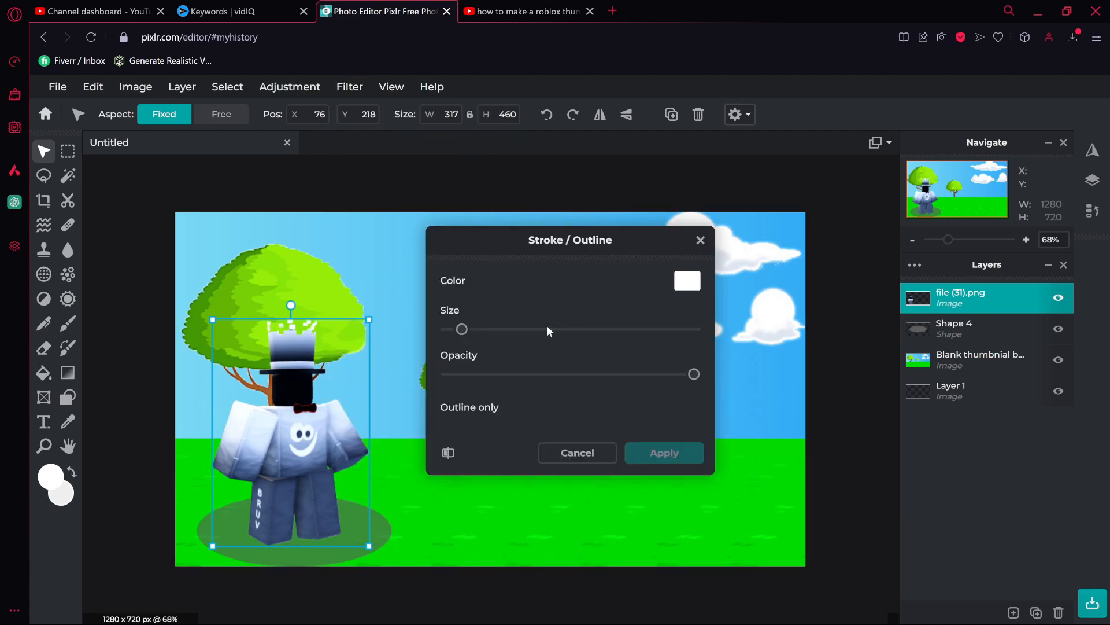
click(548, 330)
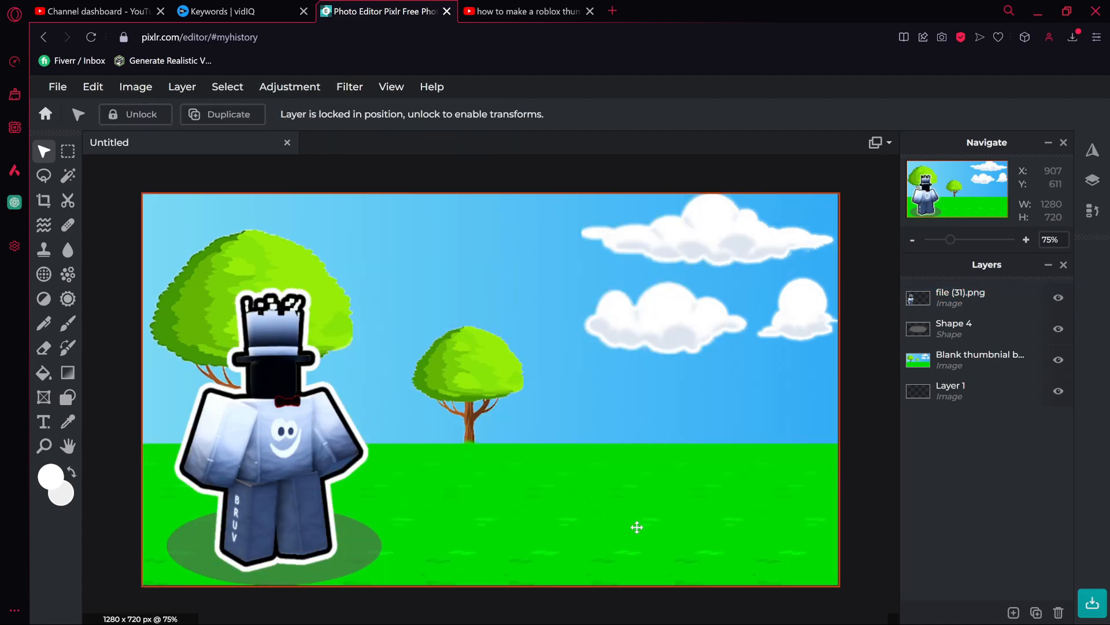
click(289, 433)
scroll(289, 451, up, 3)
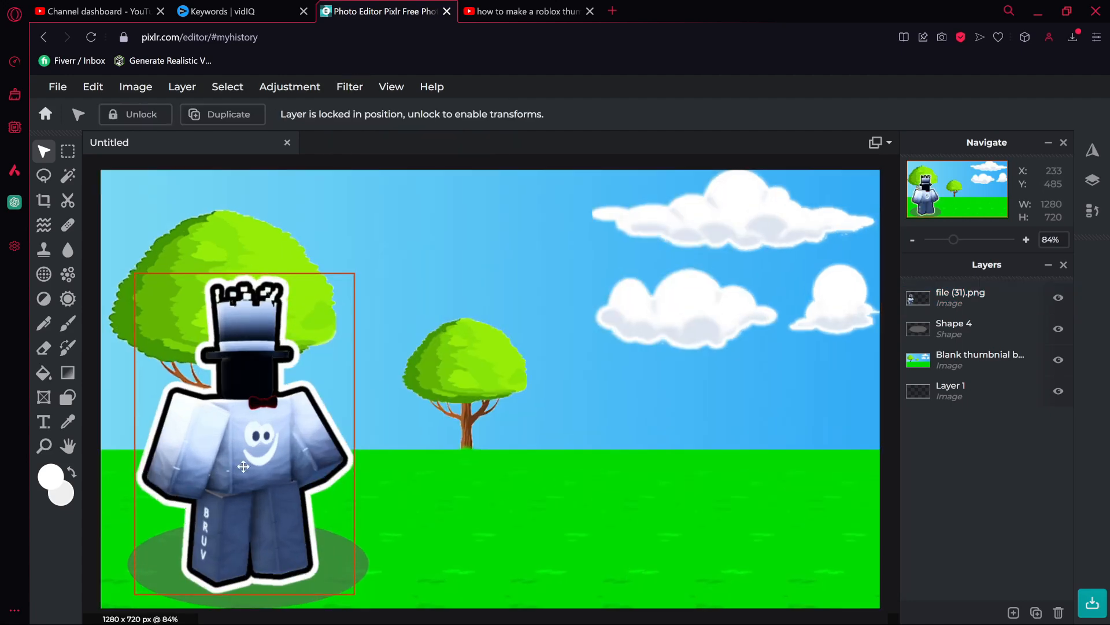
scroll(312, 455, down, 4)
scroll(313, 454, up, 3)
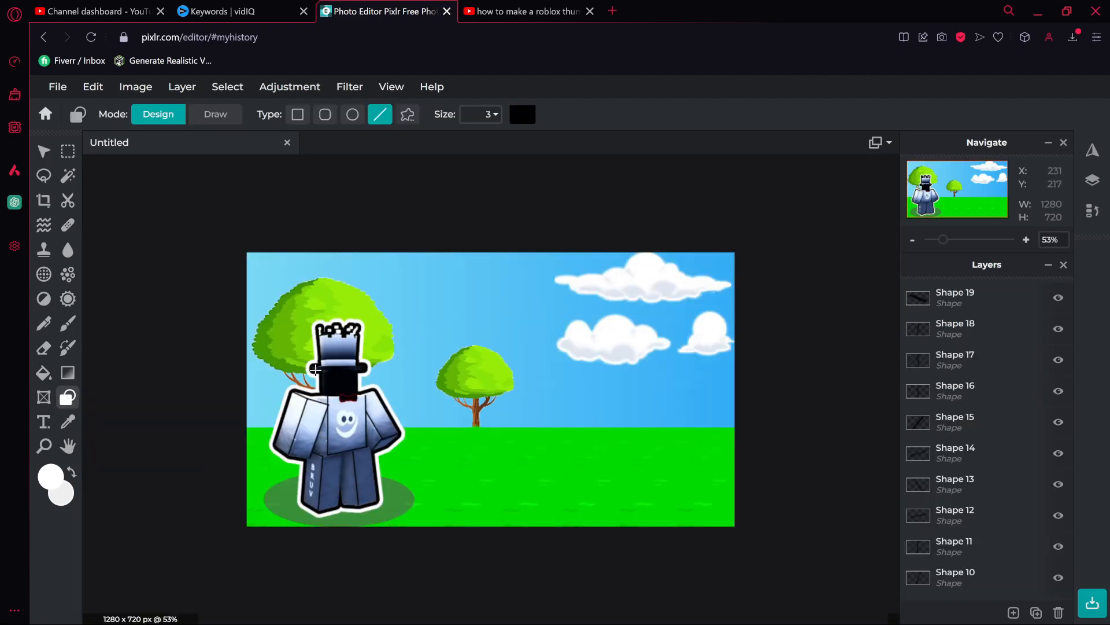
- Trace the character's body and arm edges with straight black lines of size 3
scroll(328, 395, up, 2)
scroll(327, 396, up, 5)
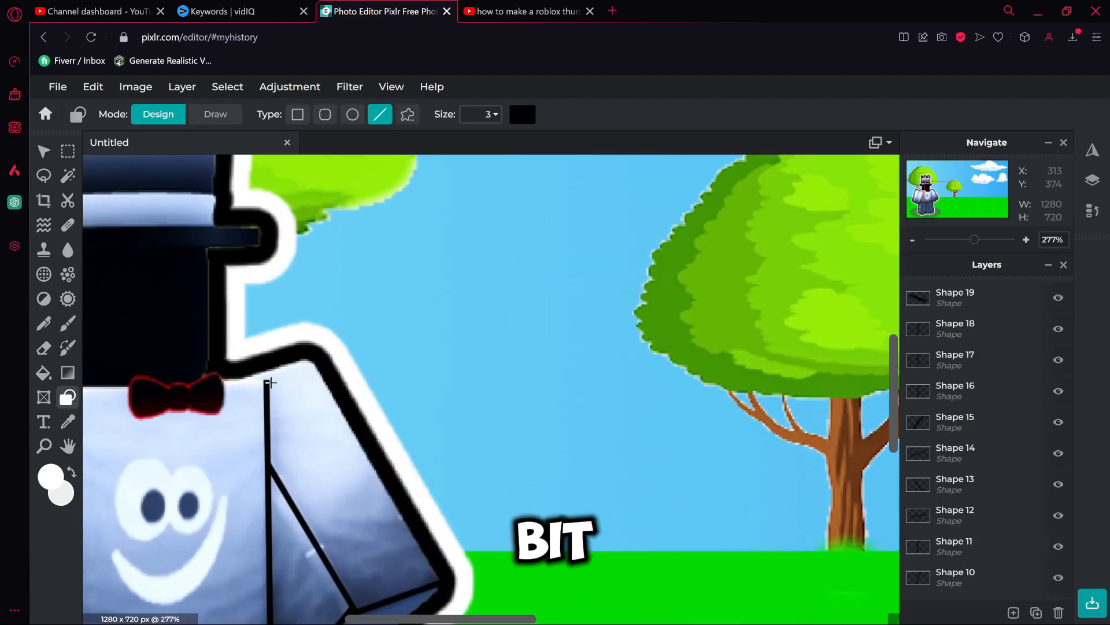
click(263, 379)
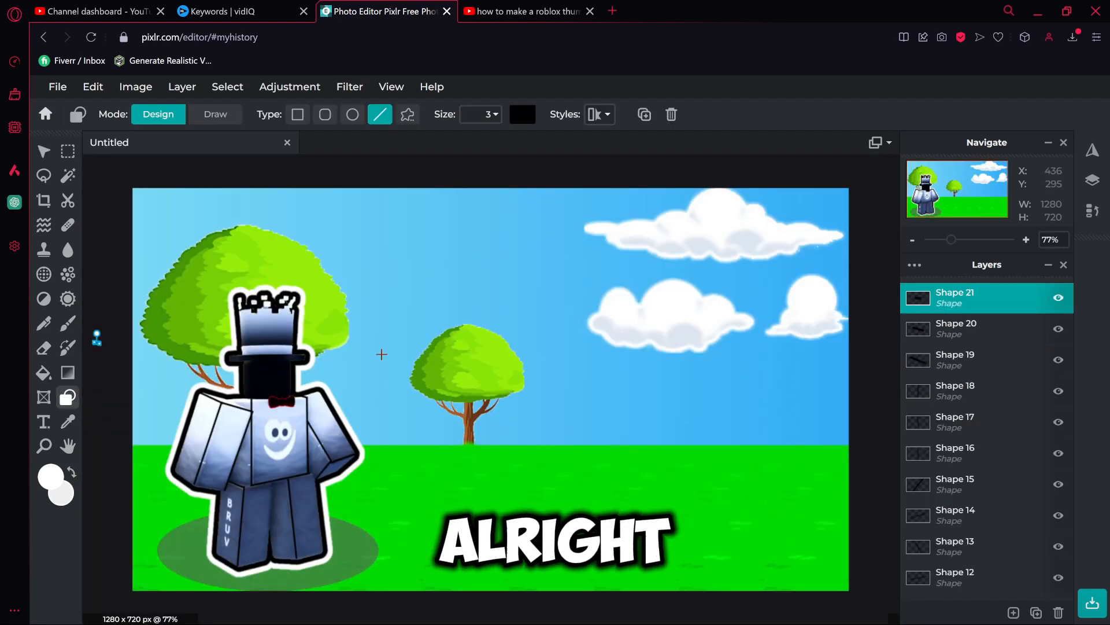
scroll(790, 390, down, 1)
click(791, 390)
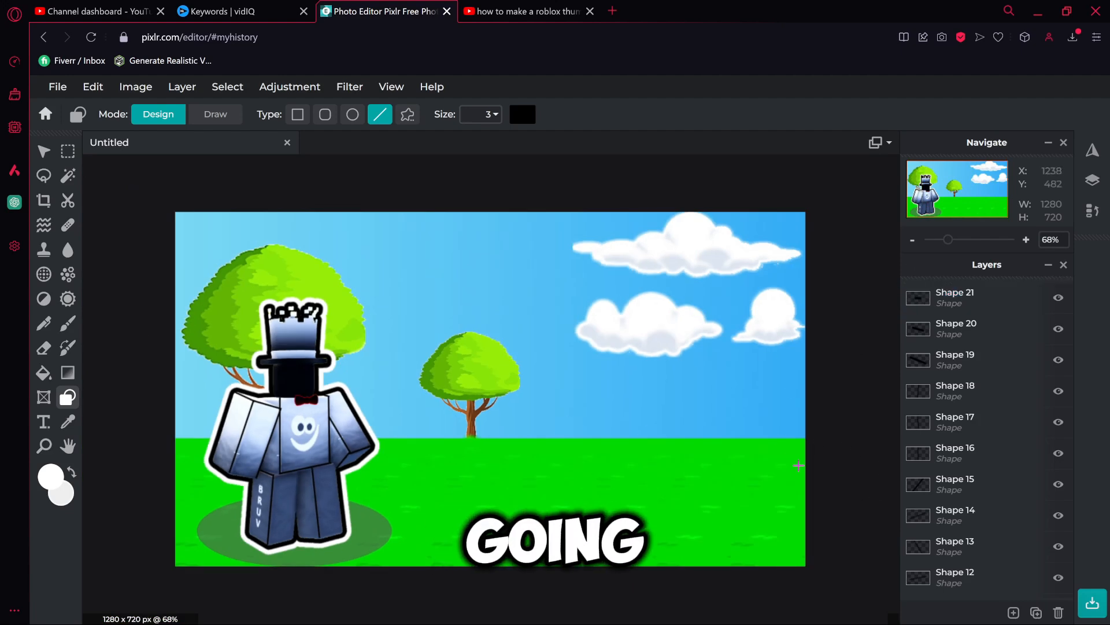
- Add the image "roblox cartoon faces.png" to the thumbnail as a new layer
key(v)
click(1014, 612)
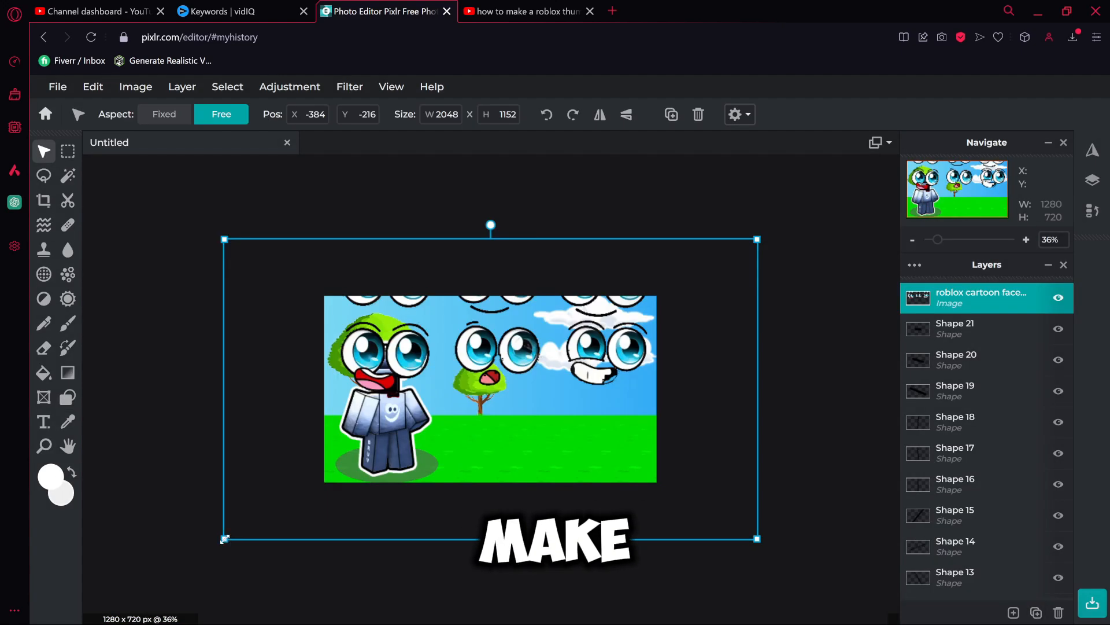
drag(223, 515, 485, 436)
drag(664, 318, 566, 370)
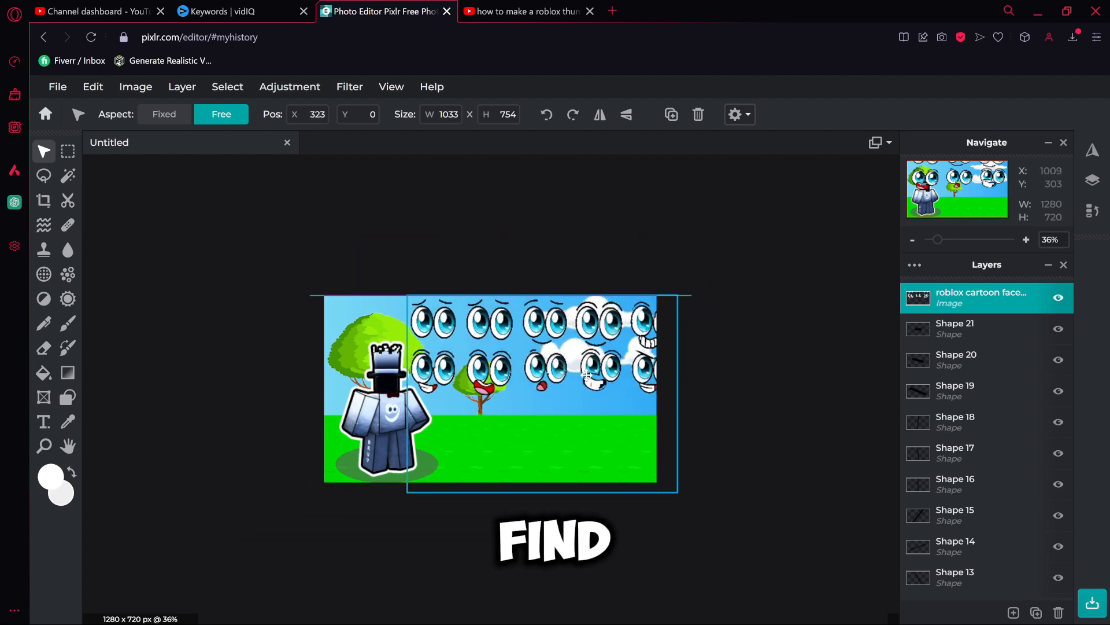
key(ctrl+z)
drag(648, 349, 540, 405)
key(ctrl+z)
key(ctrl+z)
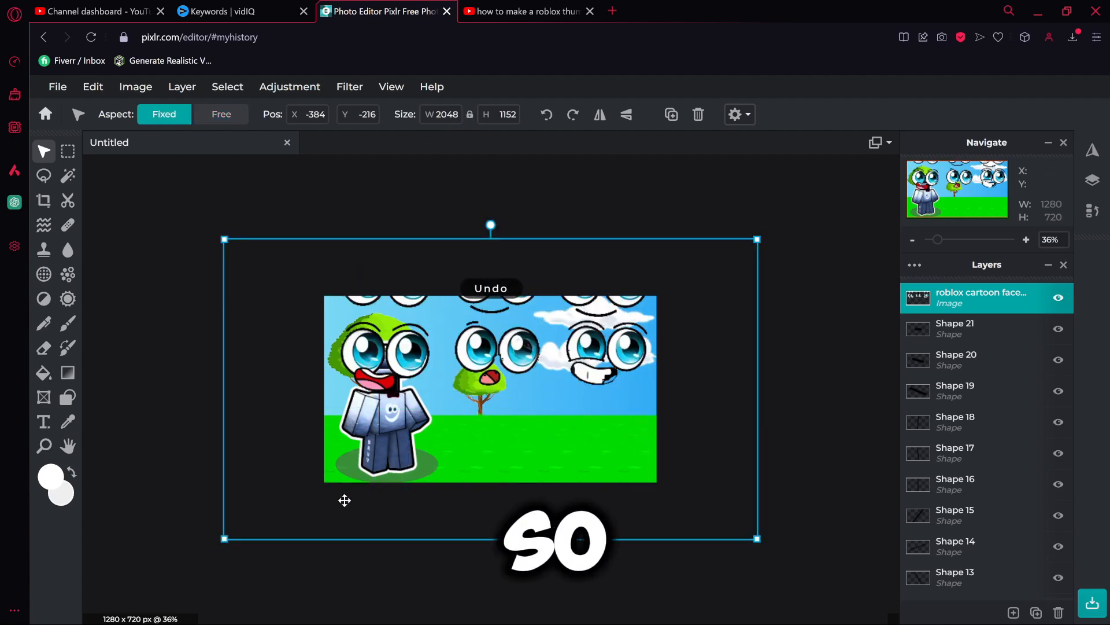
- Scale the cartoon faces sheet proportionally to about 1150 × 647 and place it near X 44, Y 62
drag(225, 539, 457, 408)
drag(561, 341, 479, 417)
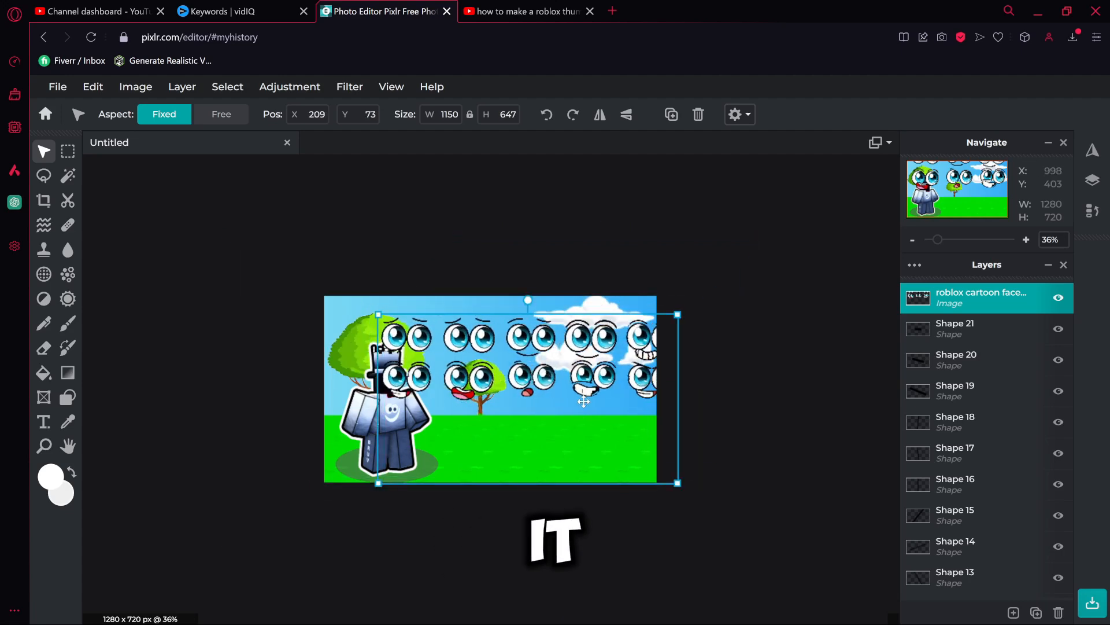
scroll(605, 397, up, 4)
drag(567, 412, 500, 407)
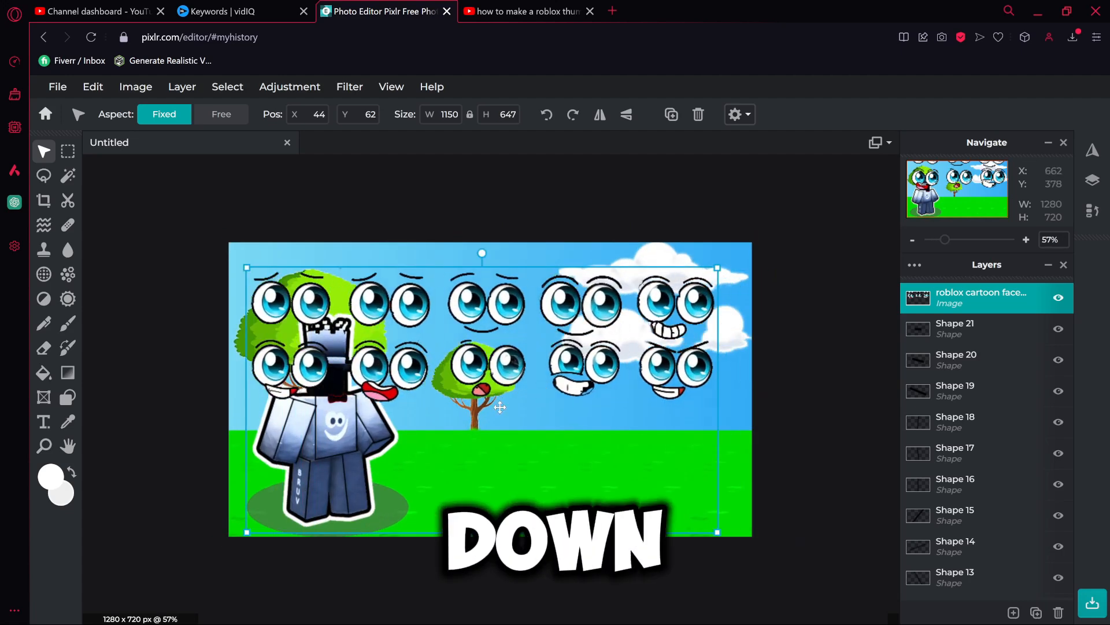
- Cut out the lower-row face with the open red mouth and fit it on the character's head at about 136 × 107, X 184, Y 282
click(68, 200)
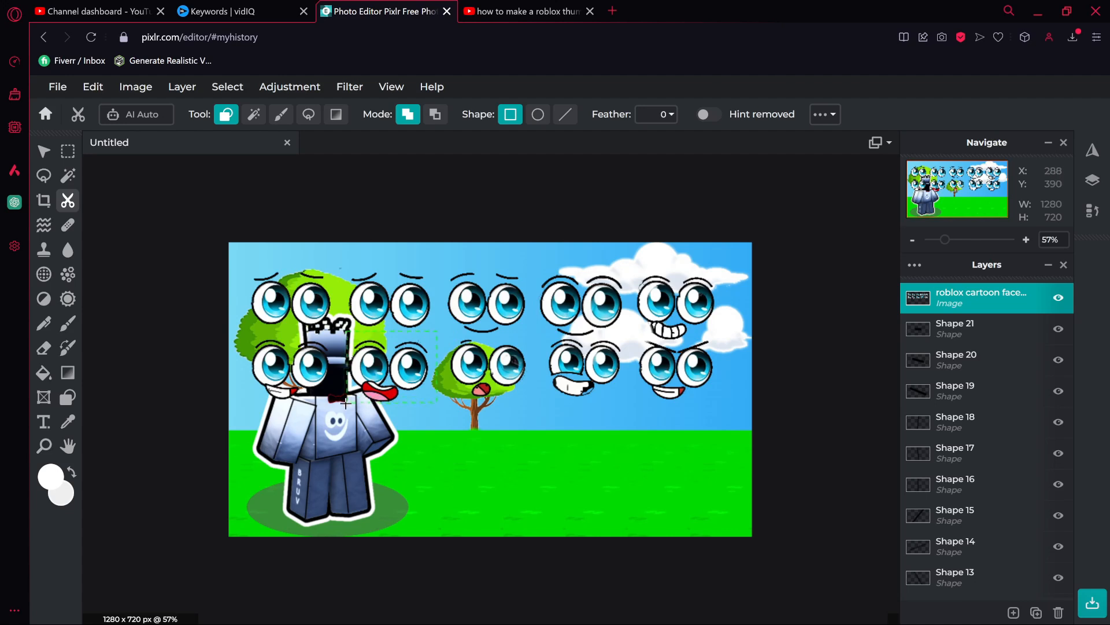
right_click(408, 368)
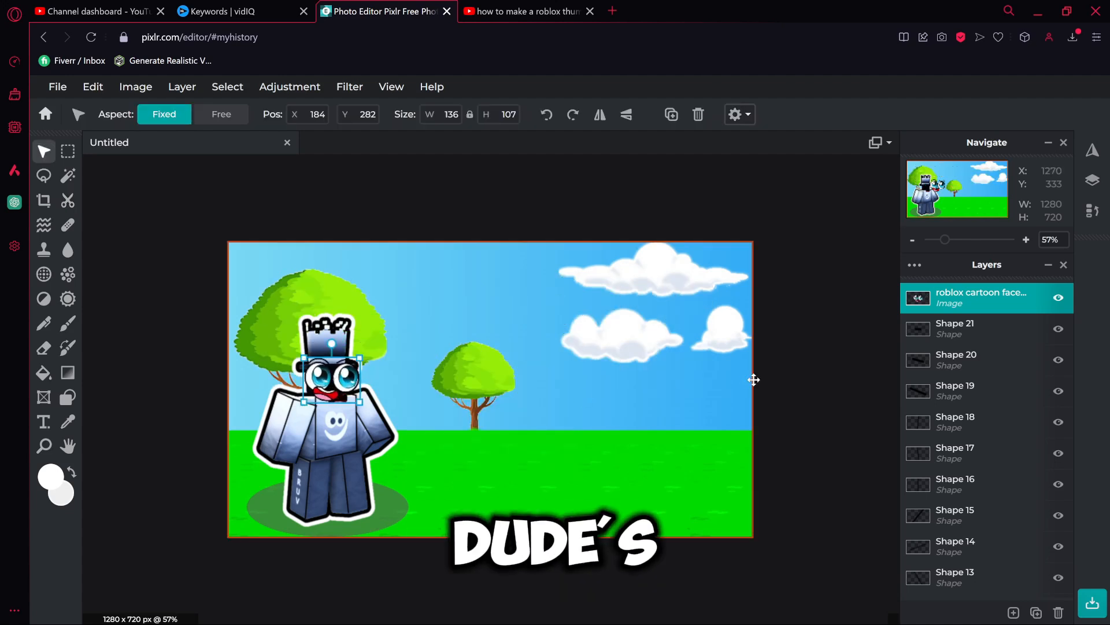
click(806, 368)
scroll(779, 377, up, 2)
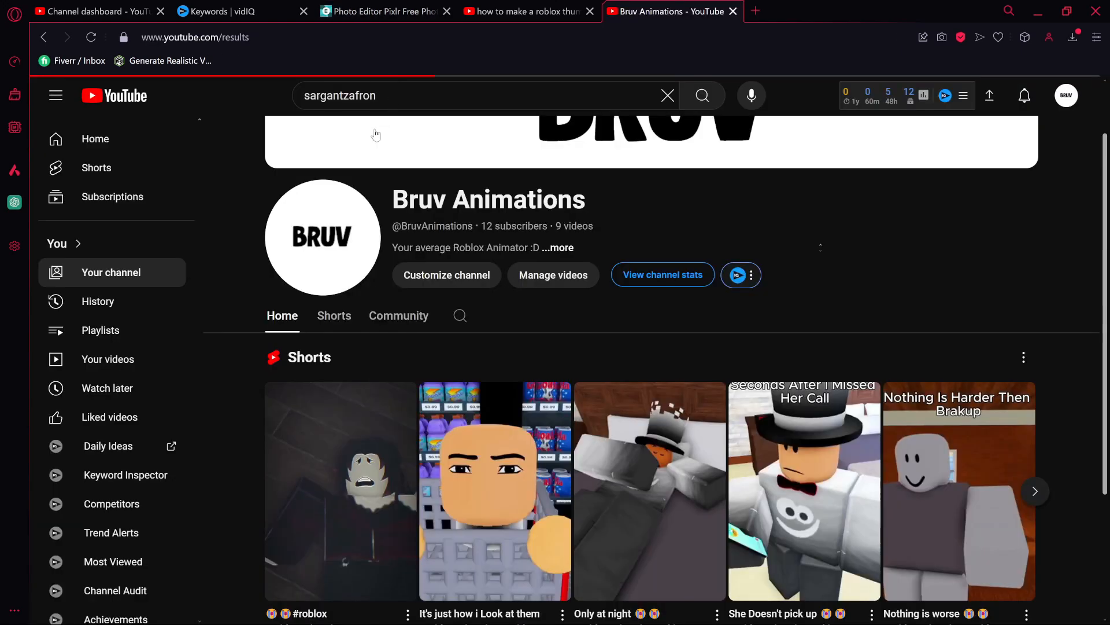
- Switch to YouTube, open the SargantZafron channel's popular videos and take a screenshot of the thumbnail grid
click(361, 418)
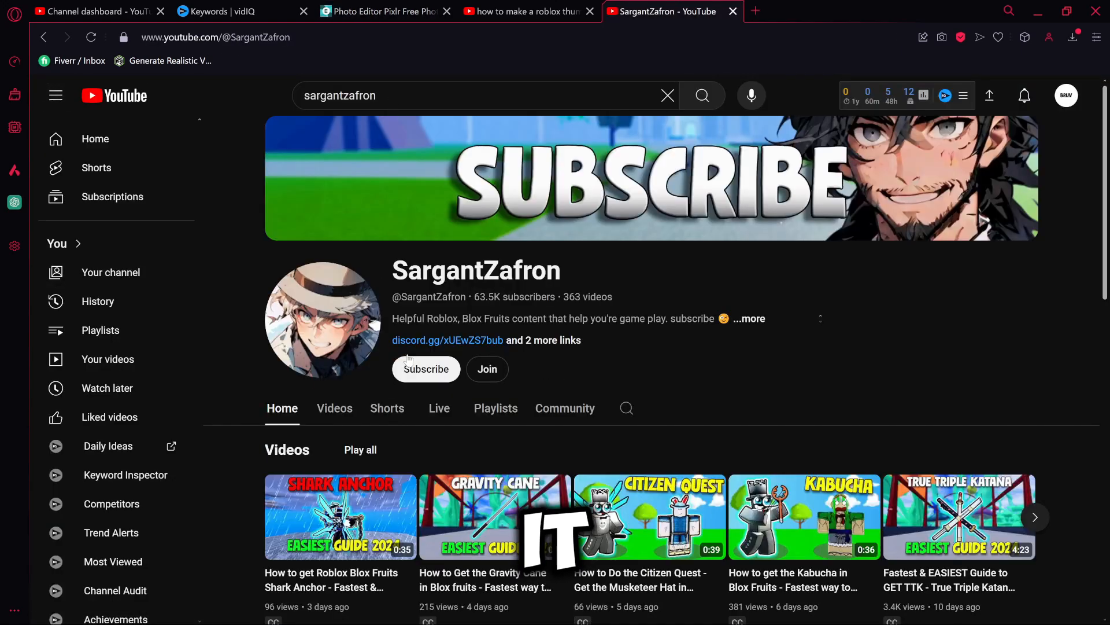
click(335, 408)
click(345, 449)
scroll(345, 449, down, 5)
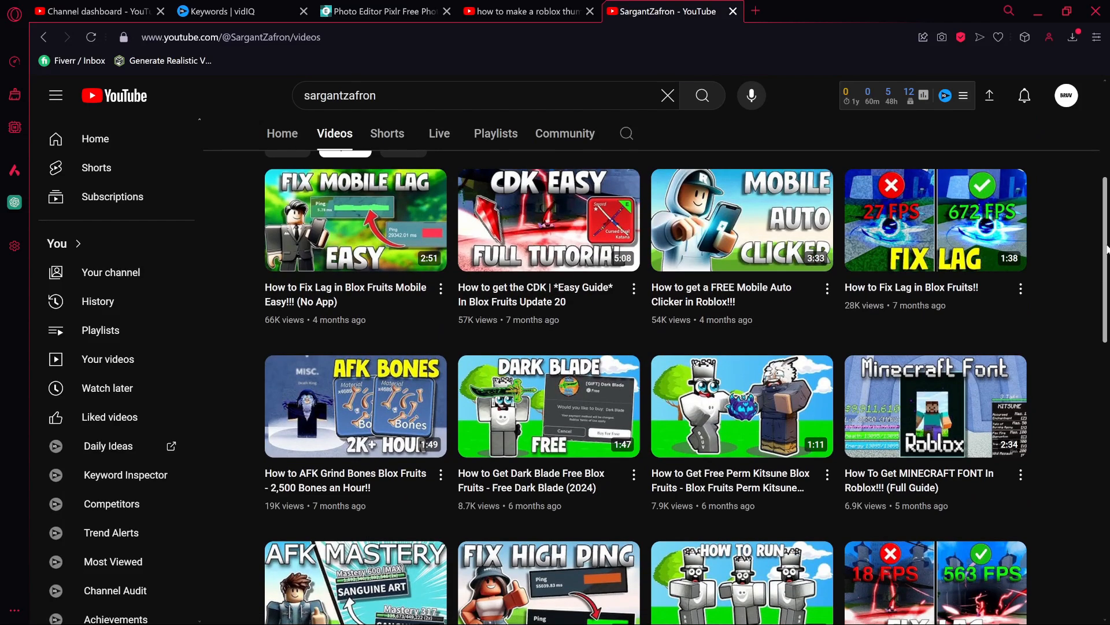
drag(1107, 245, 1109, 250)
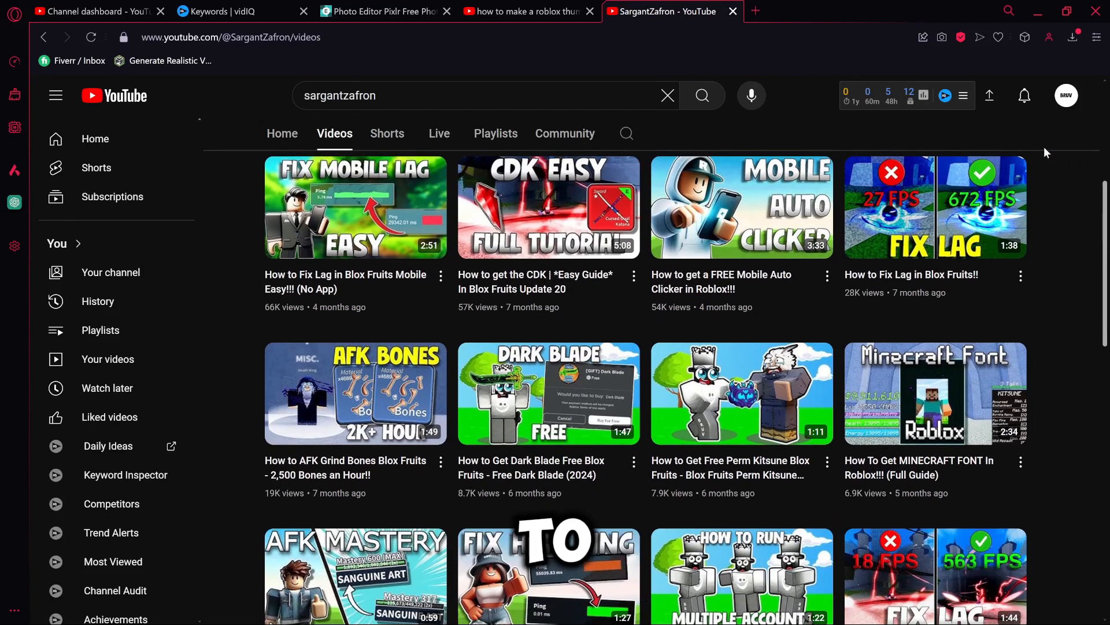
key(super+shift+s)
key(Escape)
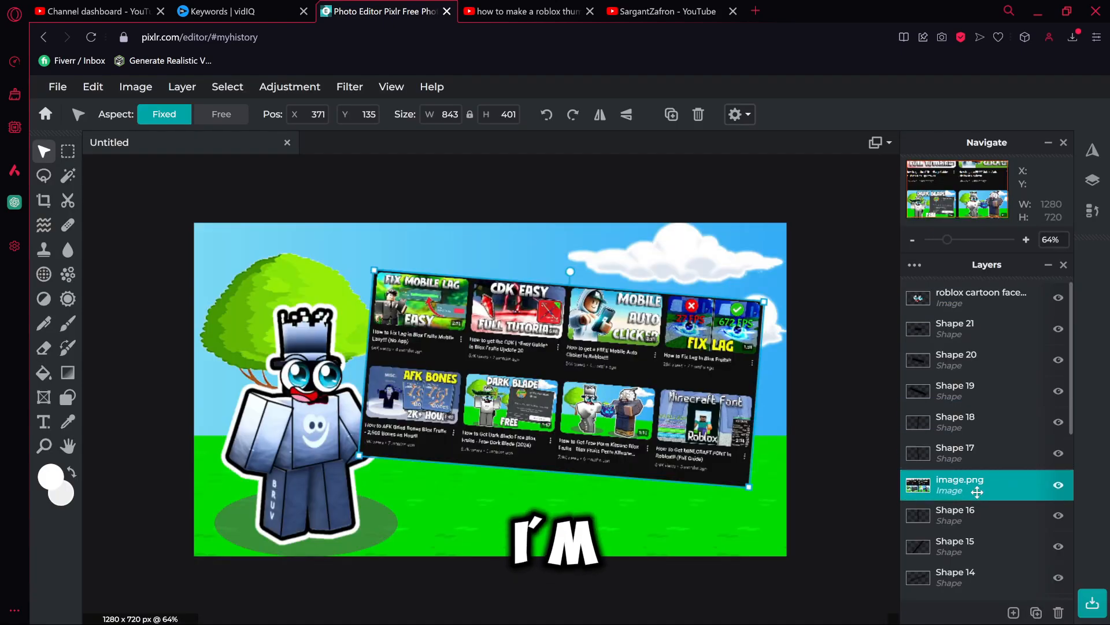
- Move the tilted screenshot layer image.png down the layer stack so it sits behind the character
mouse_move(977, 491)
mouse_down()
mouse_move(957, 397)
mouse_move(957, 488)
mouse_move(946, 307)
mouse_move(957, 488)
mouse_up()
click(840, 422)
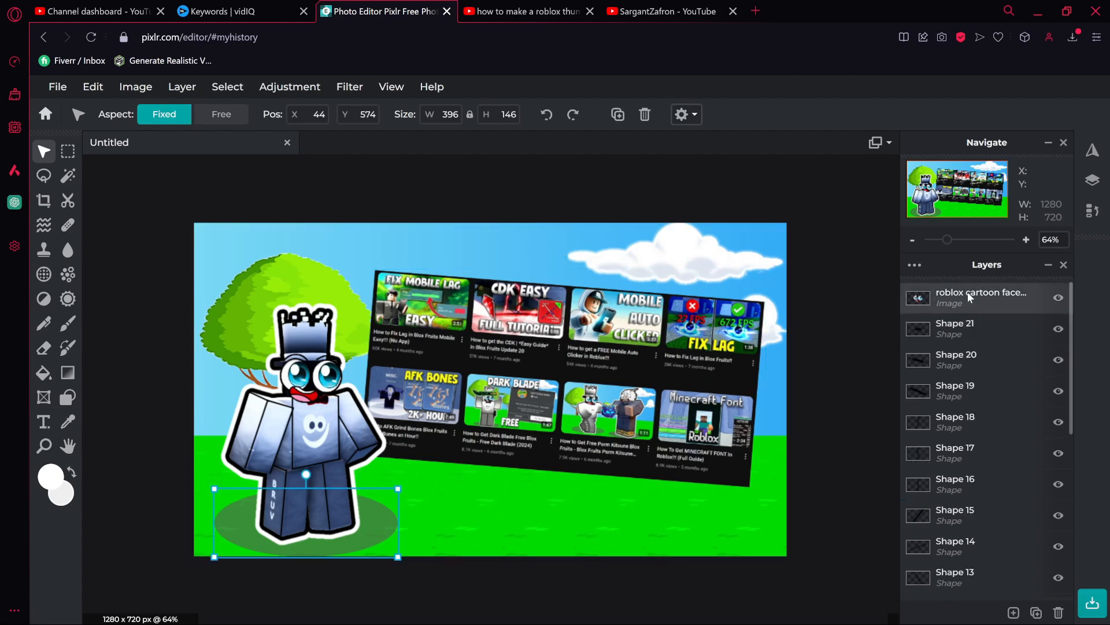
- Merge the cartoon face, line shapes, character and ground shadow into one layer and enlarge the merged character up and to the left
double_click(967, 292)
click(807, 506)
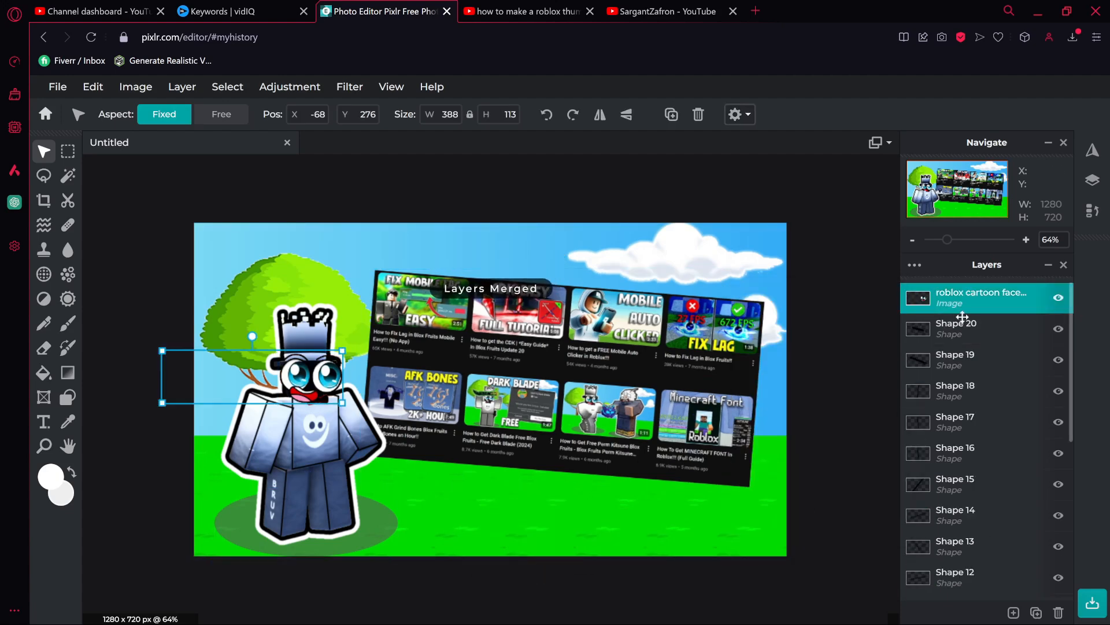
double_click(946, 305)
click(804, 511)
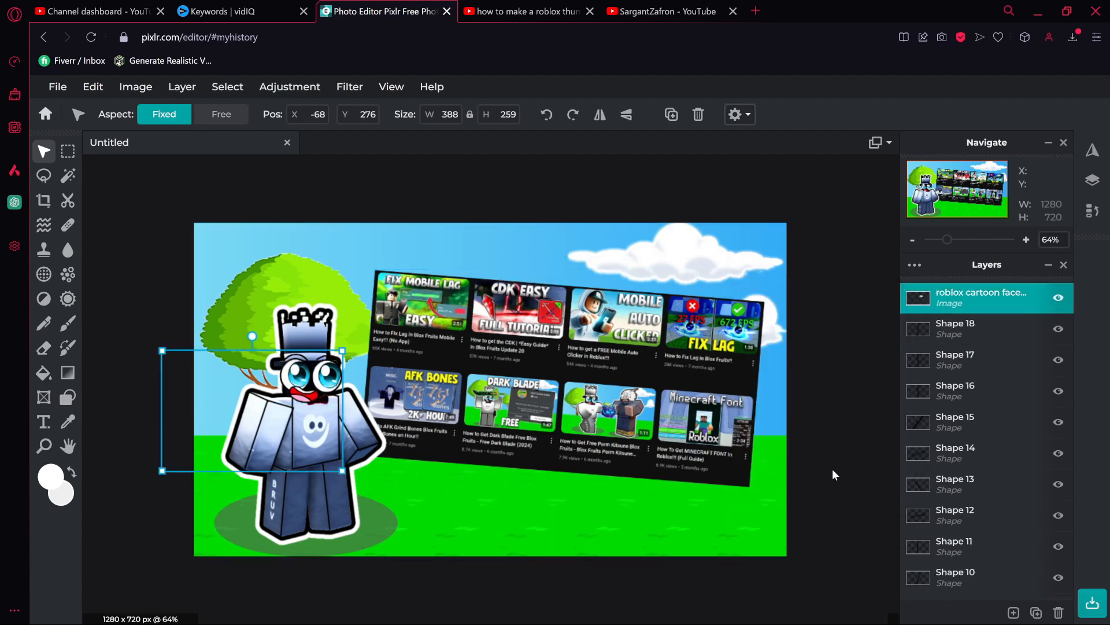
double_click(951, 302)
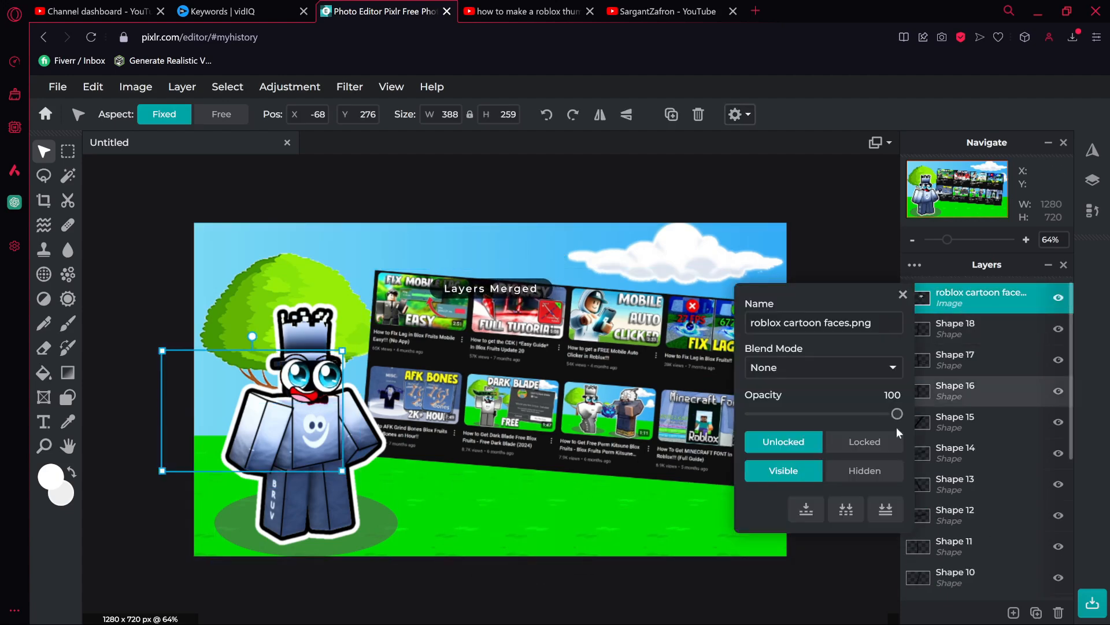
click(806, 509)
double_click(976, 292)
click(807, 509)
double_click(976, 292)
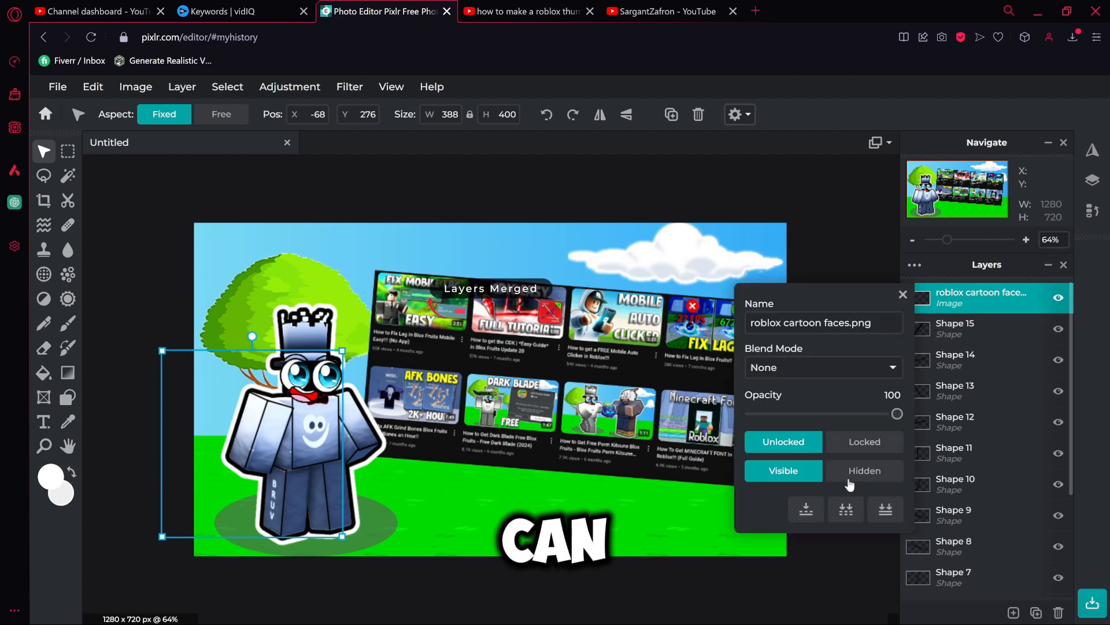
click(806, 509)
double_click(955, 327)
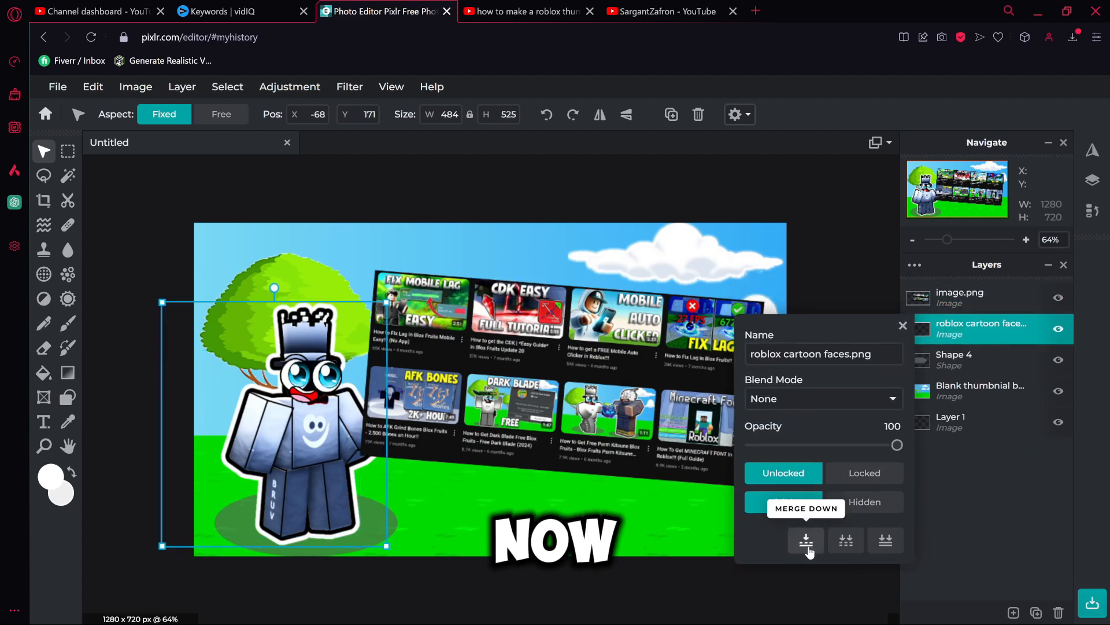
click(807, 544)
drag(162, 302, 116, 245)
- Place the image.png screenshot behind the merged character and enlarge it to about 962 × 516 near X 318, Y 63
drag(1012, 293, 1008, 325)
drag(765, 269, 806, 247)
drag(731, 305, 711, 309)
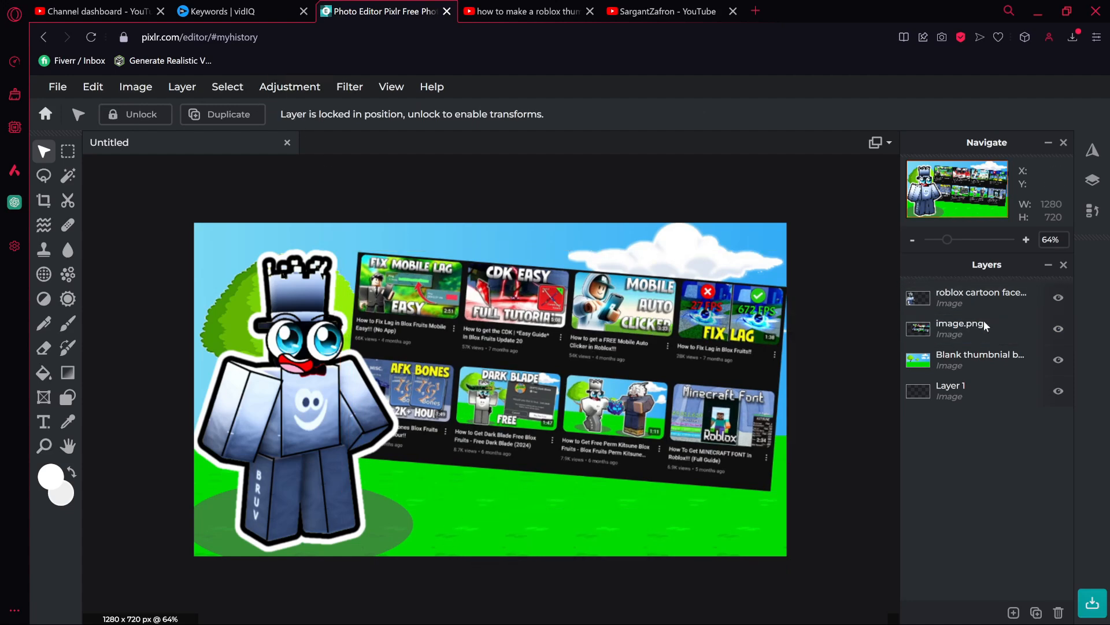
- Apply Auto adjust and Auto pop to the image.png screenshot layer
click(982, 332)
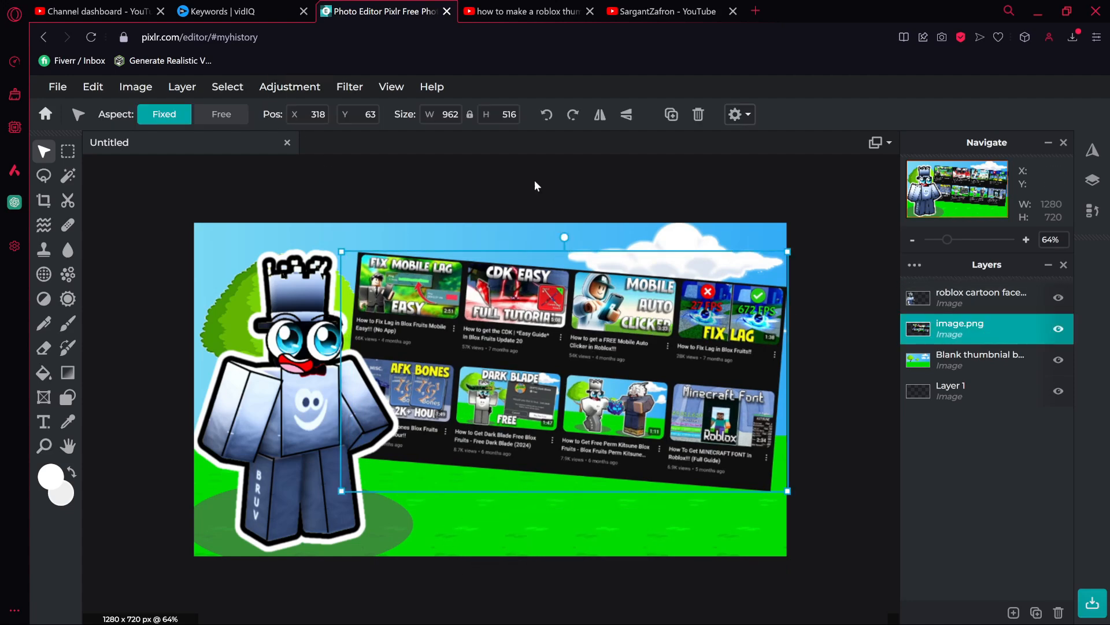
click(299, 93)
click(302, 108)
click(289, 88)
click(298, 131)
- Add a white outline of size 10 at 100% opacity around the image.png screenshot
click(294, 88)
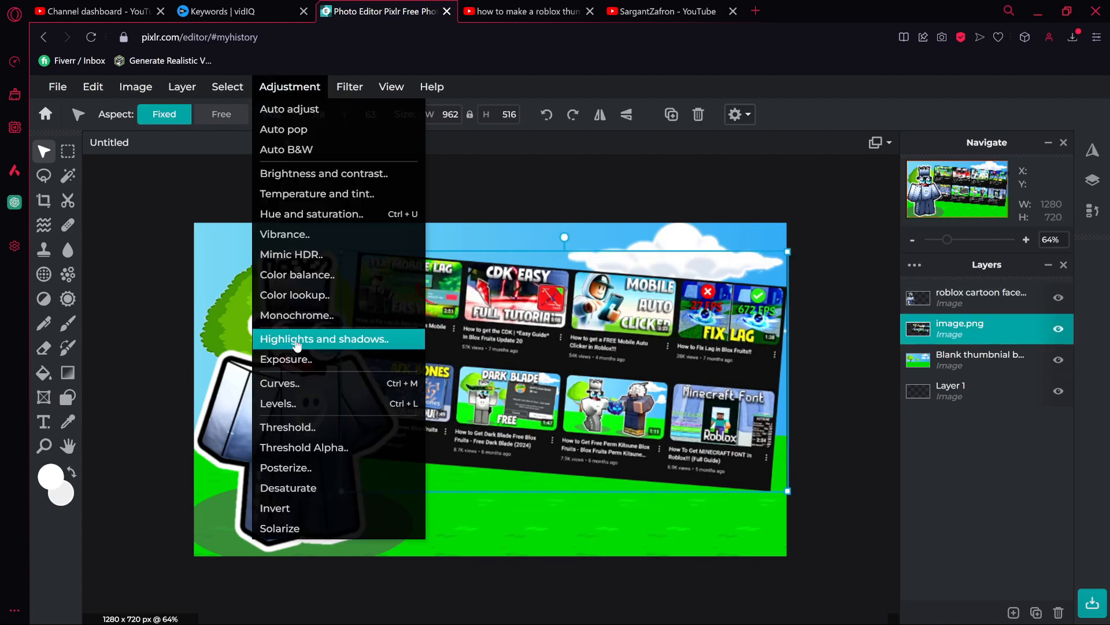
click(830, 297)
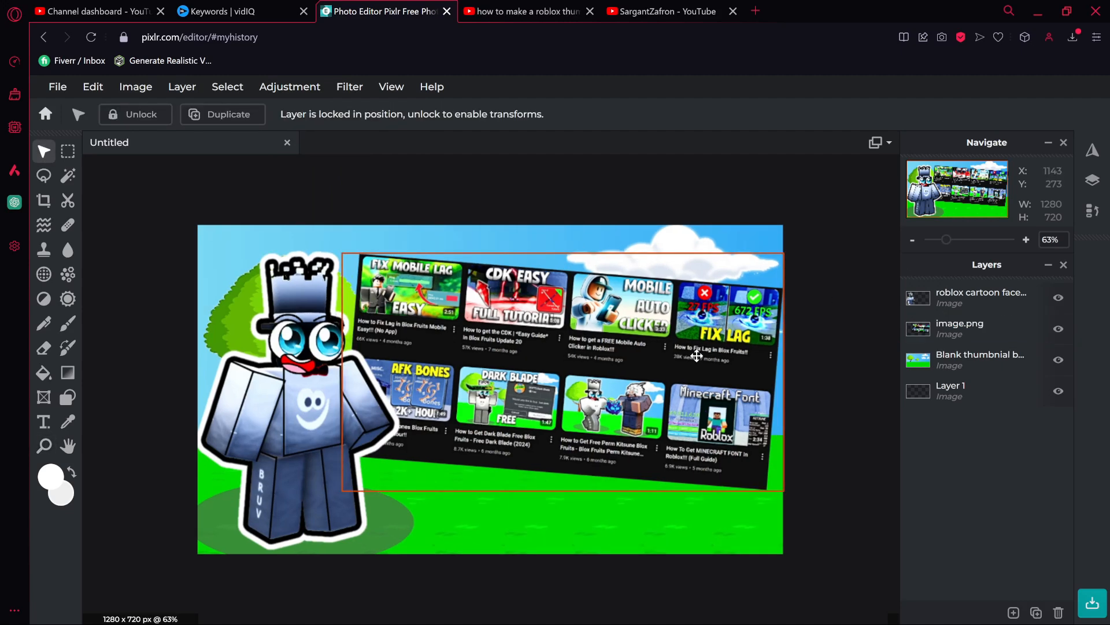
click(541, 277)
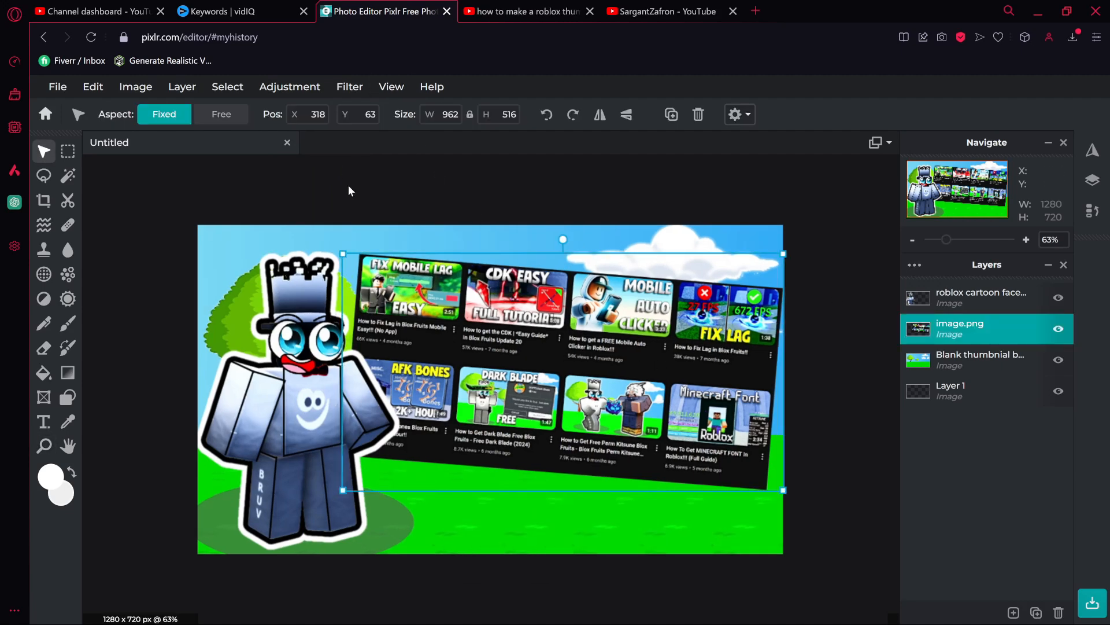
click(349, 87)
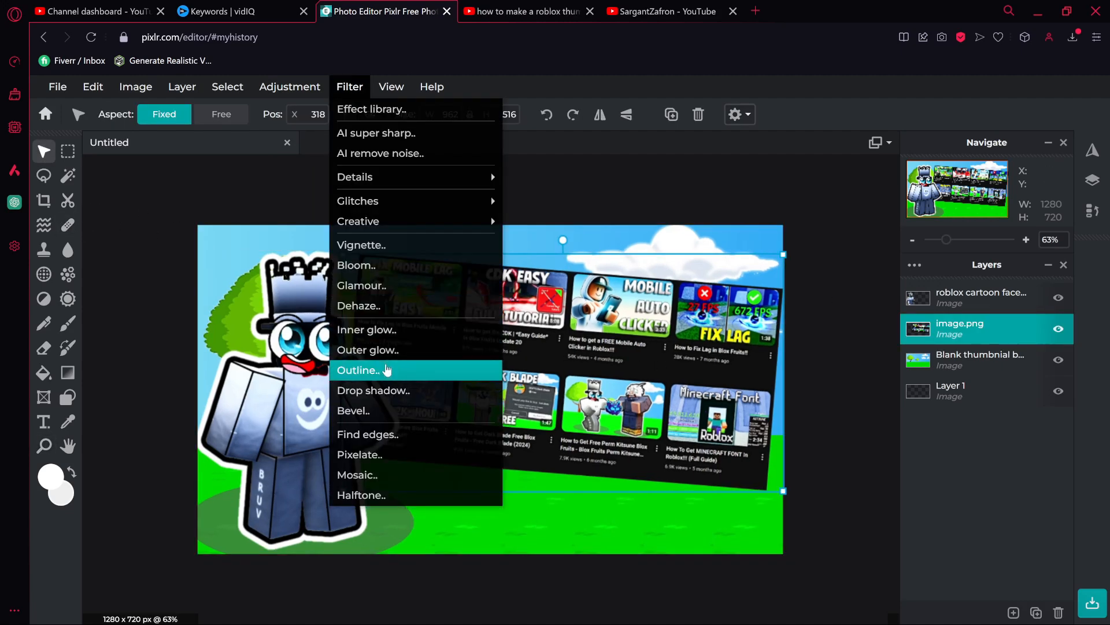
click(425, 369)
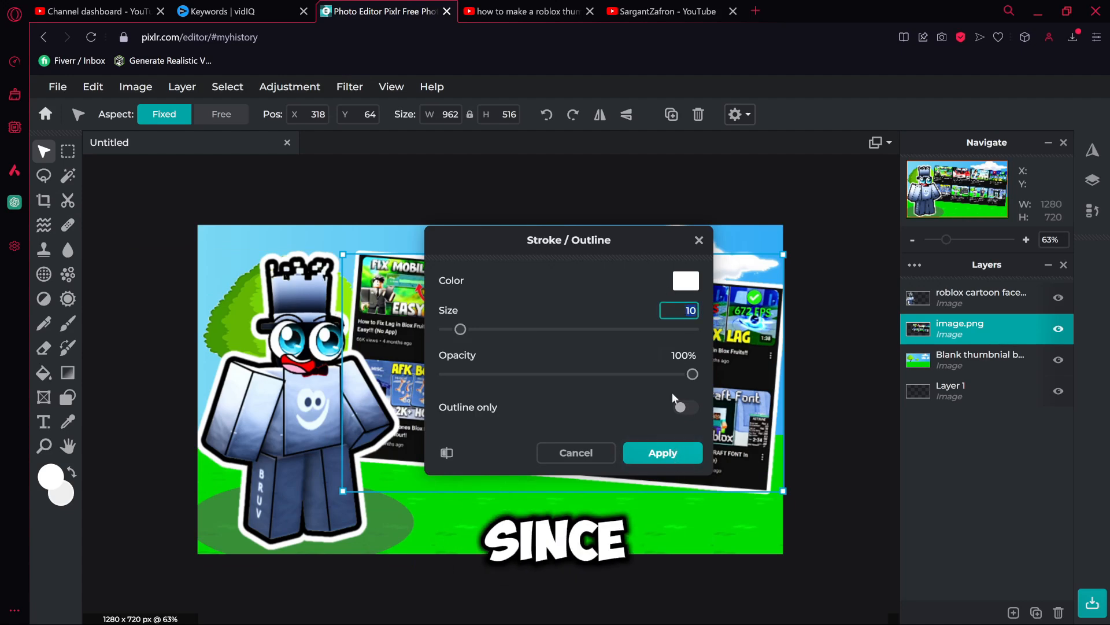
click(688, 449)
click(844, 375)
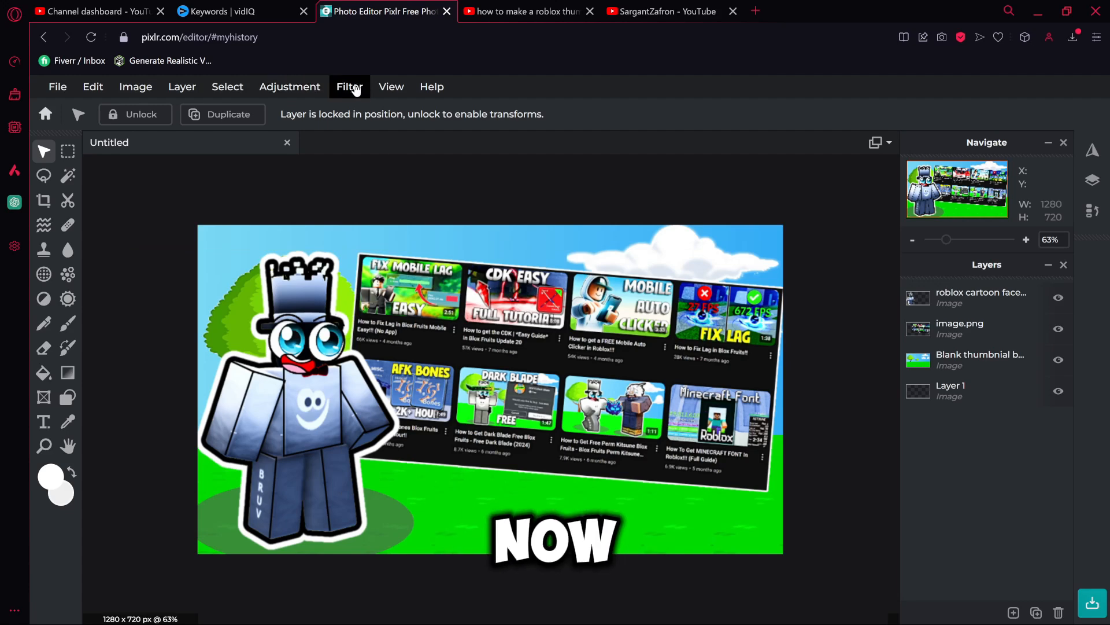
- Draw three more black straight lines of size 3 along the character's unfinished body edges
scroll(289, 428, up, 5)
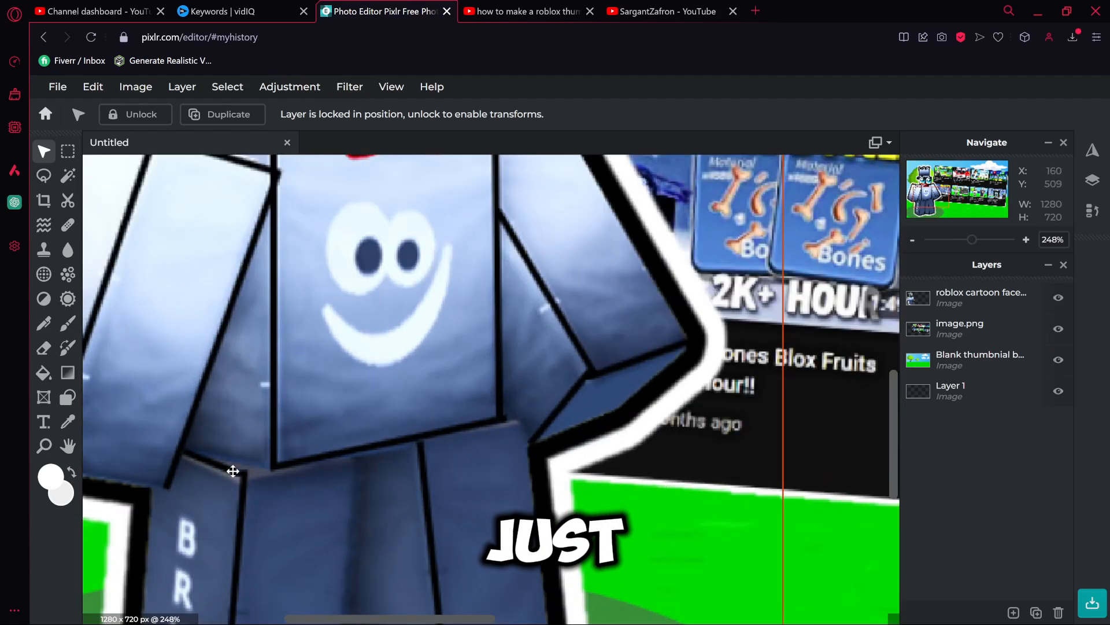
key(u)
key(ctrl+0)
- Move the image.png screenshot slightly lower behind the character, to about X 308, Y 97
key(v)
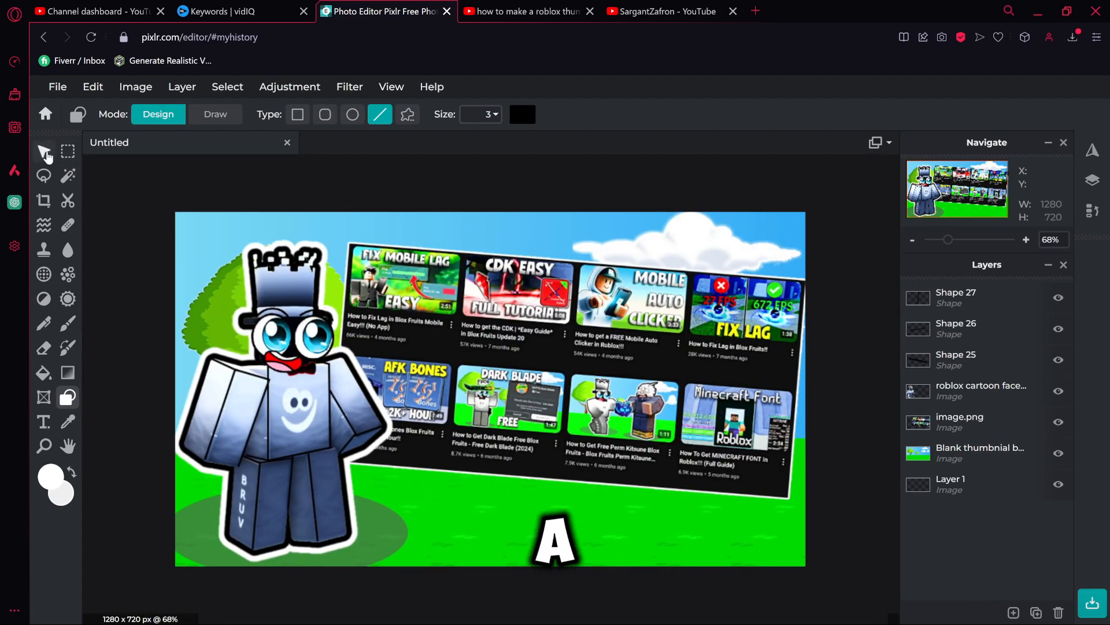
drag(565, 386, 564, 397)
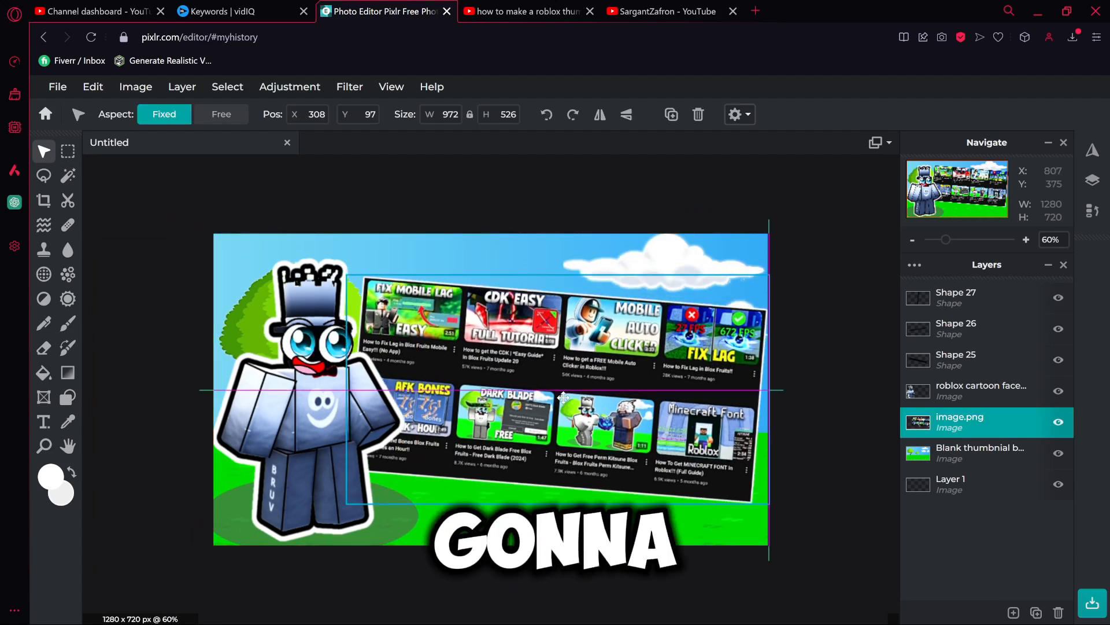
click(818, 332)
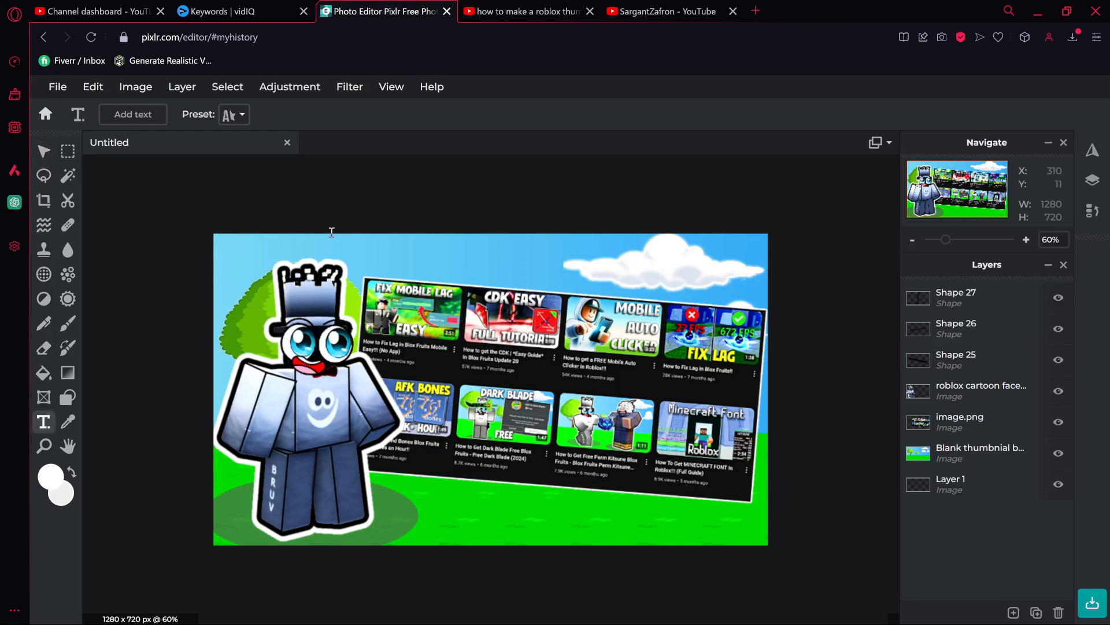
- Place the white Unleash text "how to make" above the screenshot, and change its wording to "thumbnails"
click(371, 256)
text(how to make)
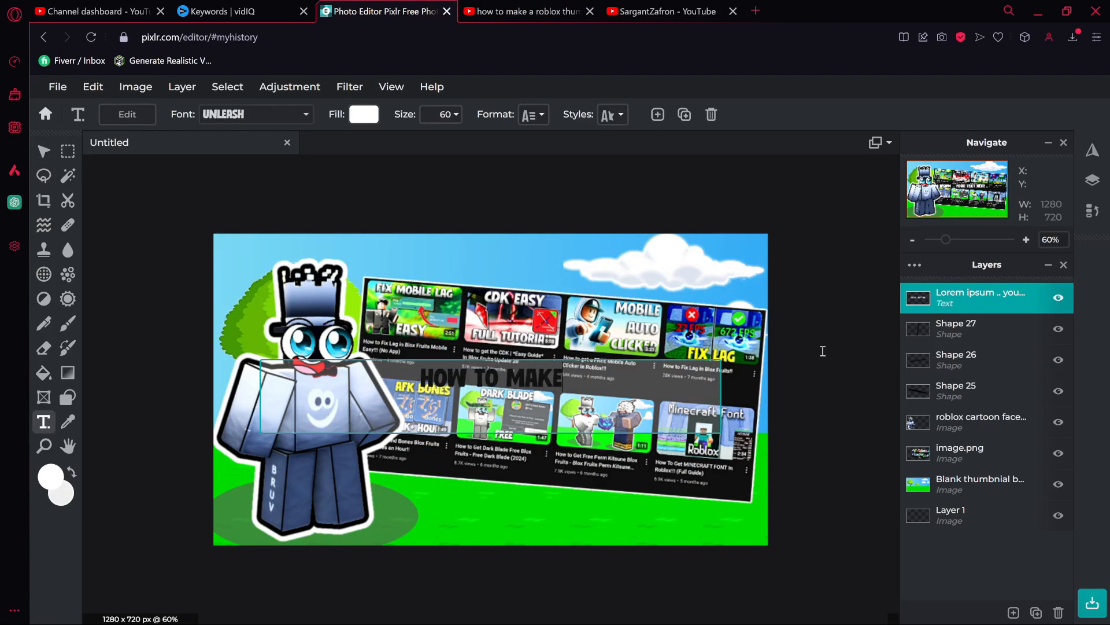
click(822, 351)
drag(575, 380, 553, 255)
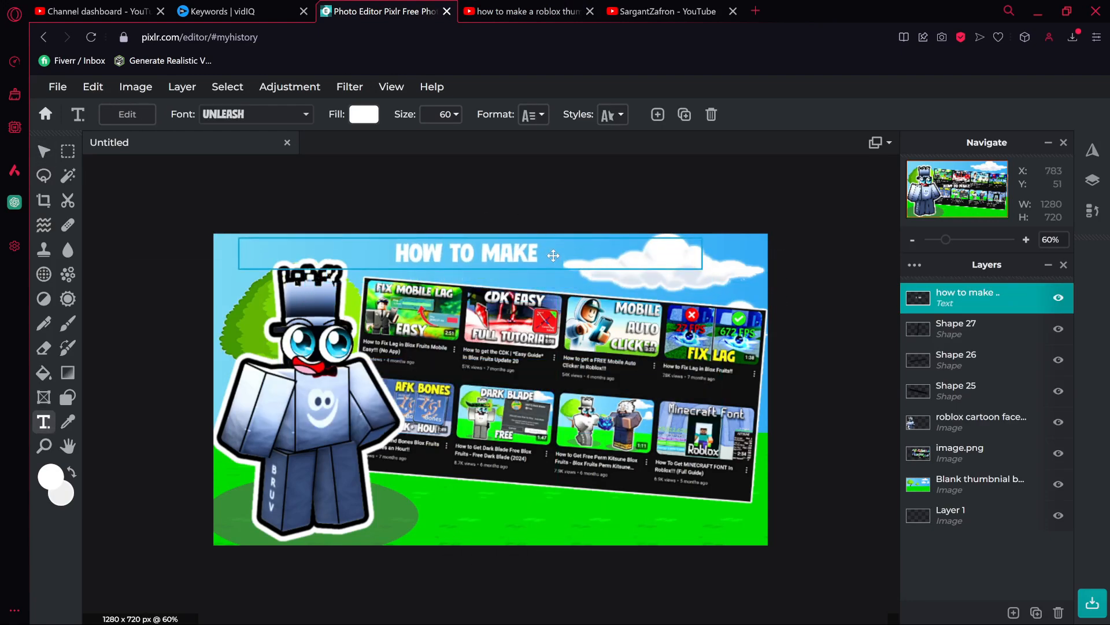
double_click(614, 259)
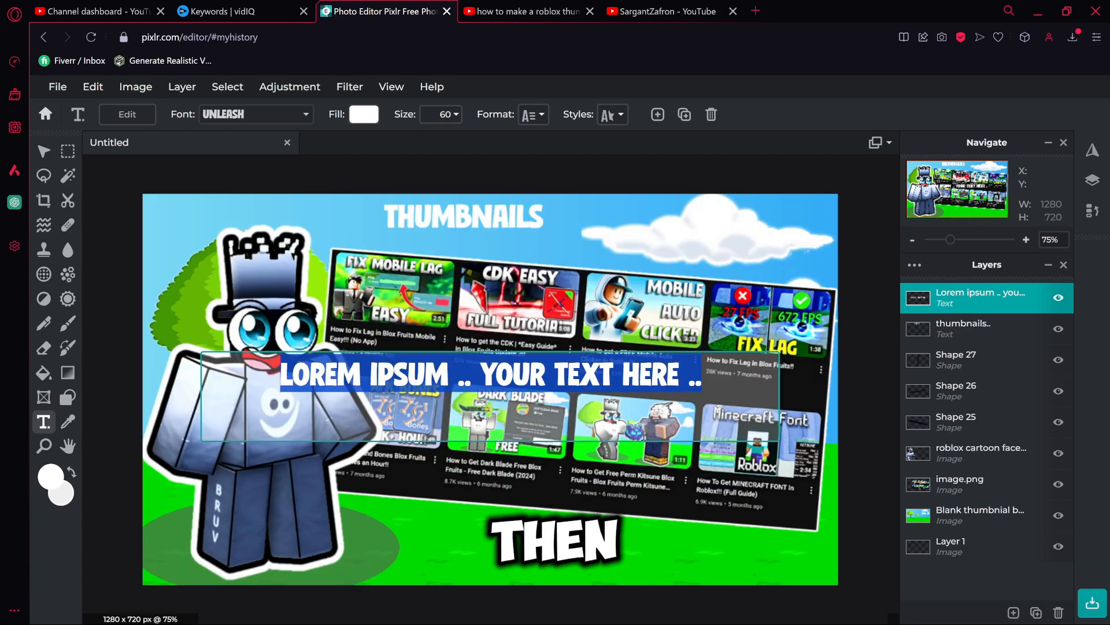
text(2024)
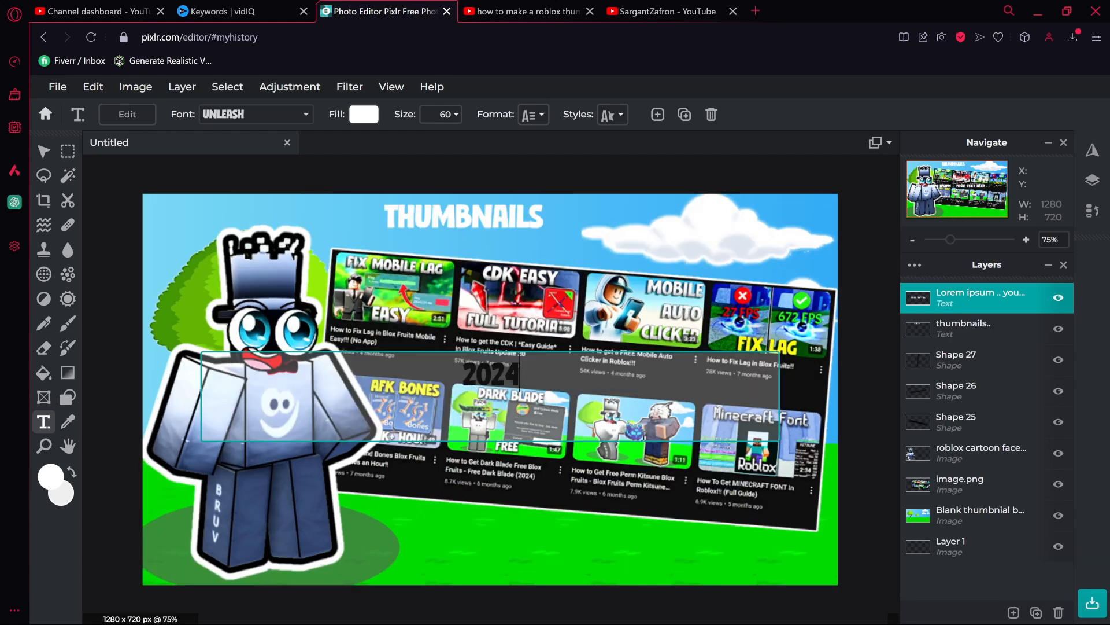
click(648, 467)
scroll(648, 467, down, 1)
drag(522, 381, 509, 495)
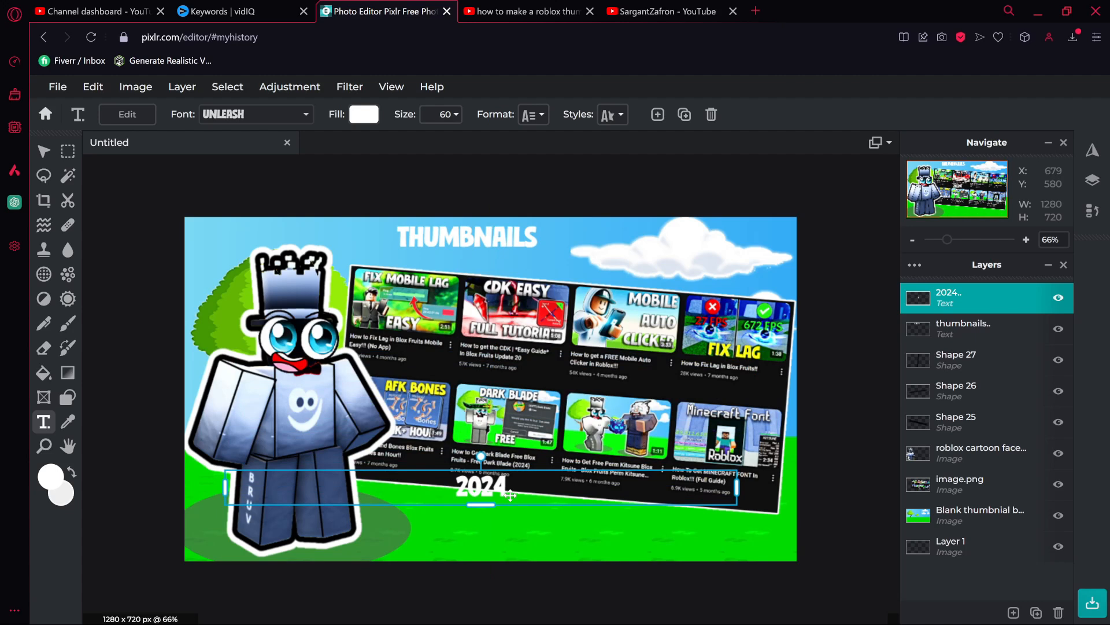
key(Delete)
- Tilt the "thumbnails" text along the screenshot's top edge and set its size to 100
drag(500, 238, 597, 261)
drag(565, 229, 550, 265)
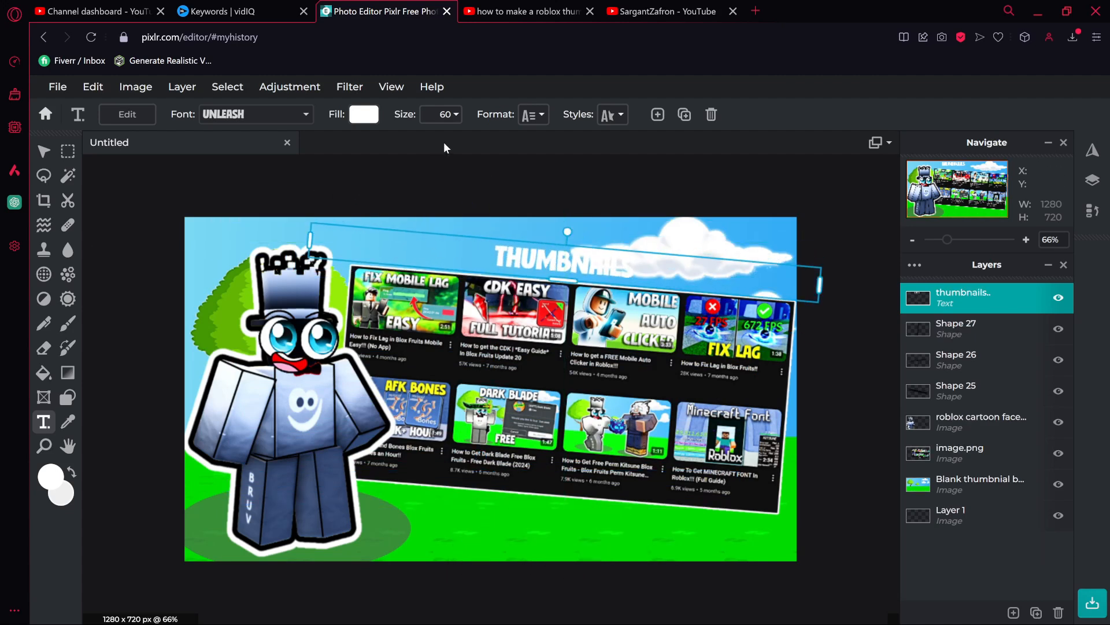
double_click(444, 115)
text(100)
key(Return)
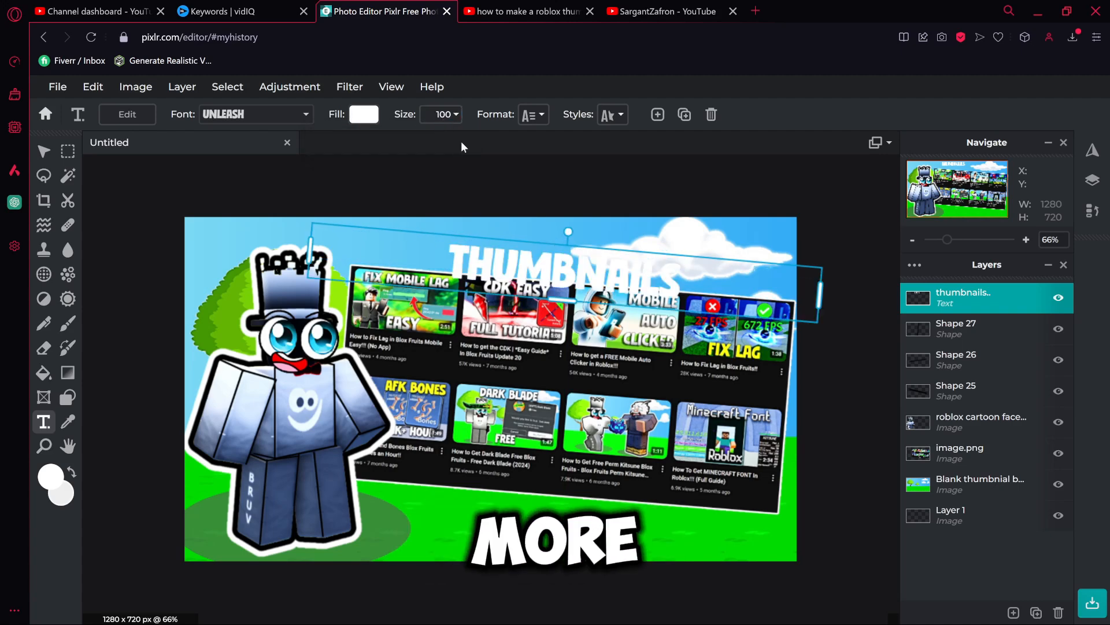
- Add a black outline to the "thumbnails" text and enlarge the text to size 109
click(613, 114)
click(680, 278)
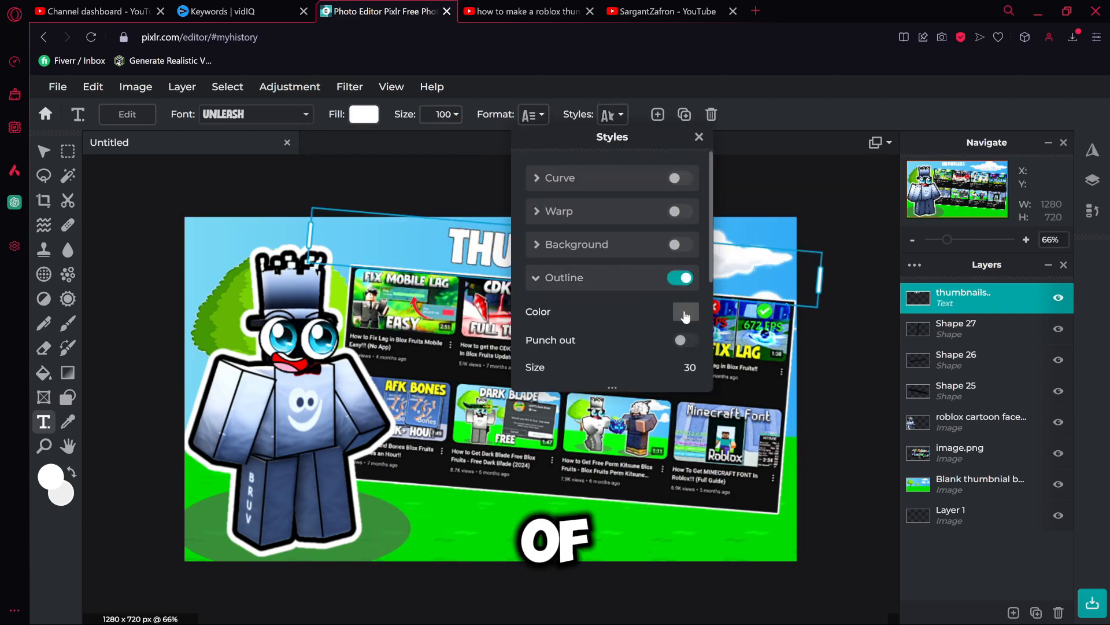
click(685, 313)
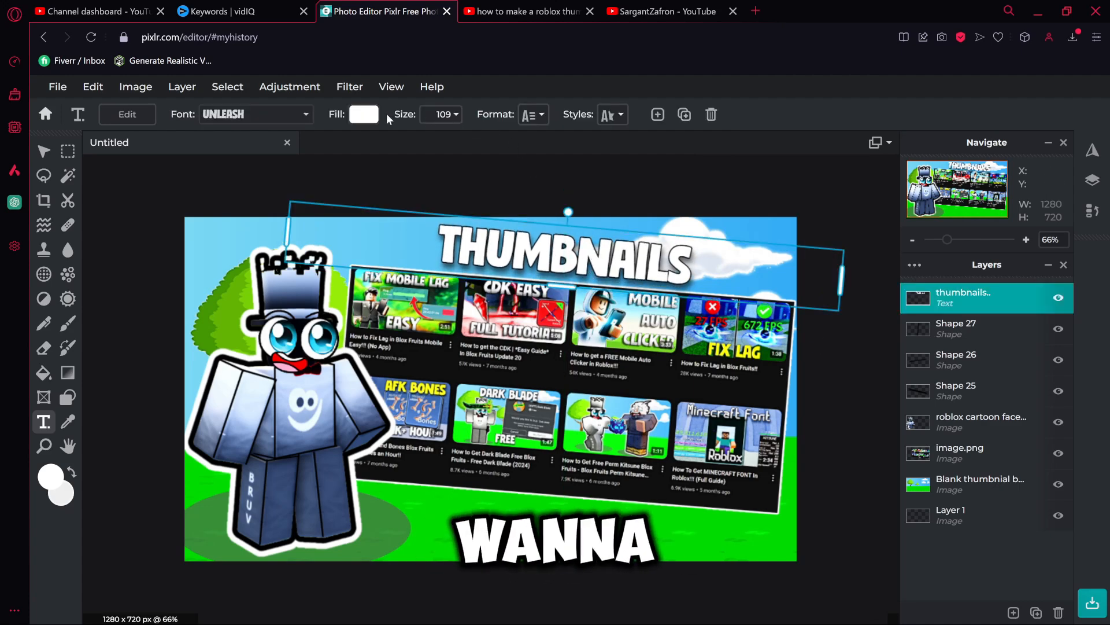
- Try a red fill and a yellow #FBFF00 fill on the "thumbnails" text
click(365, 113)
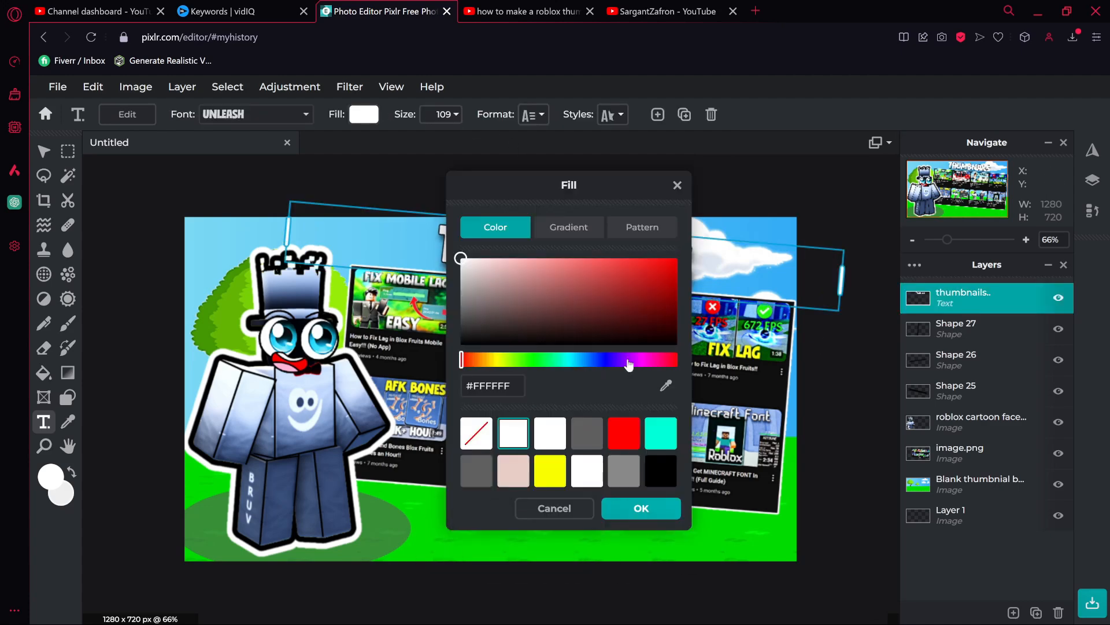
click(641, 508)
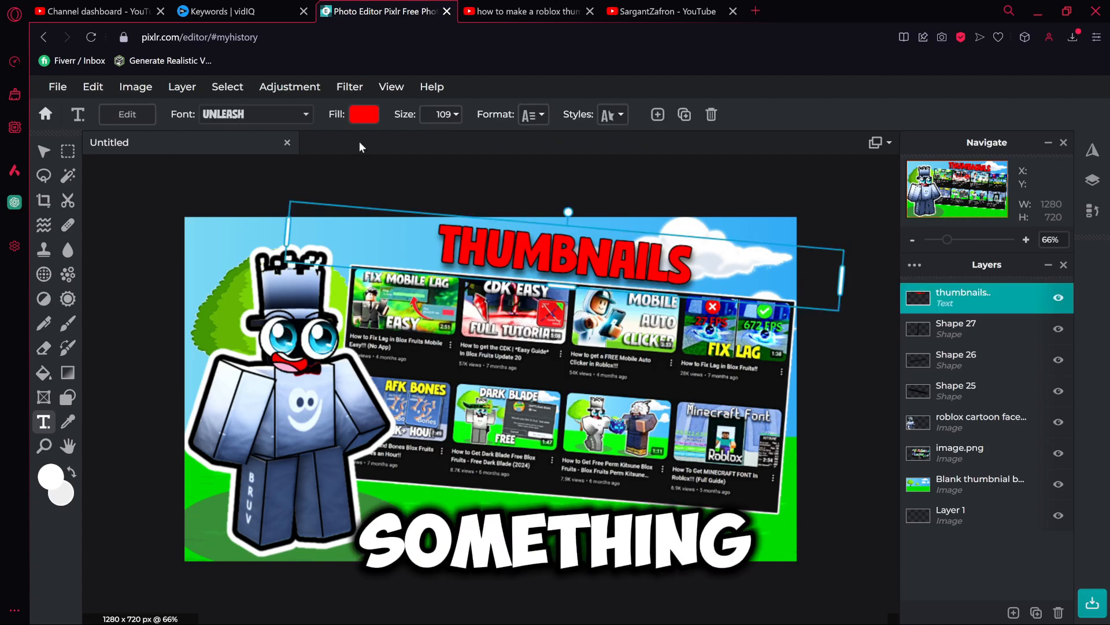
click(376, 115)
click(550, 468)
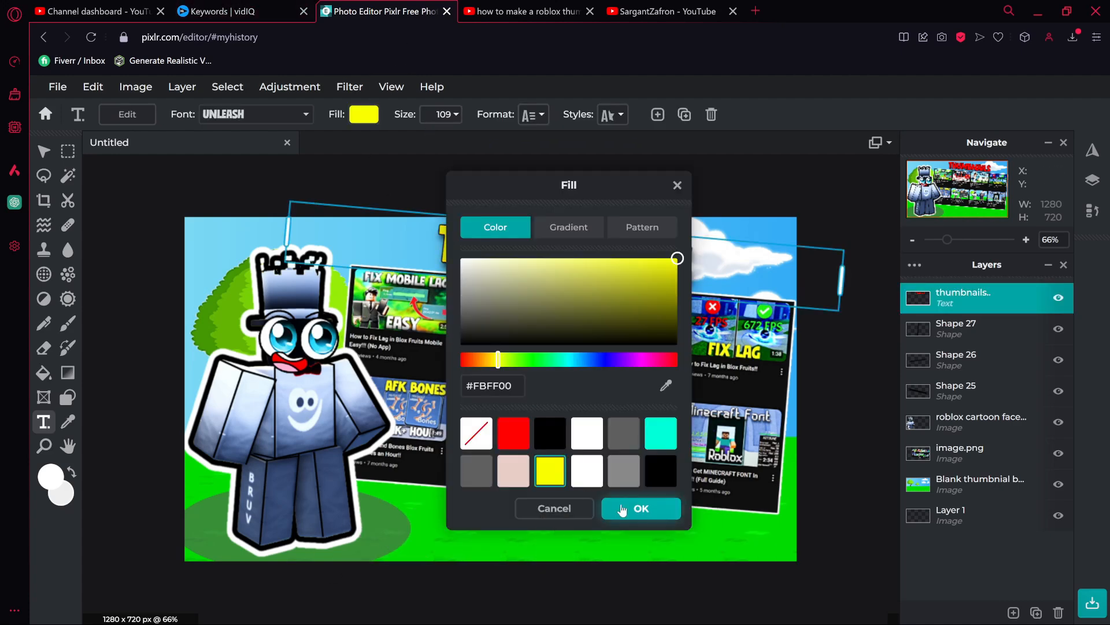
click(623, 508)
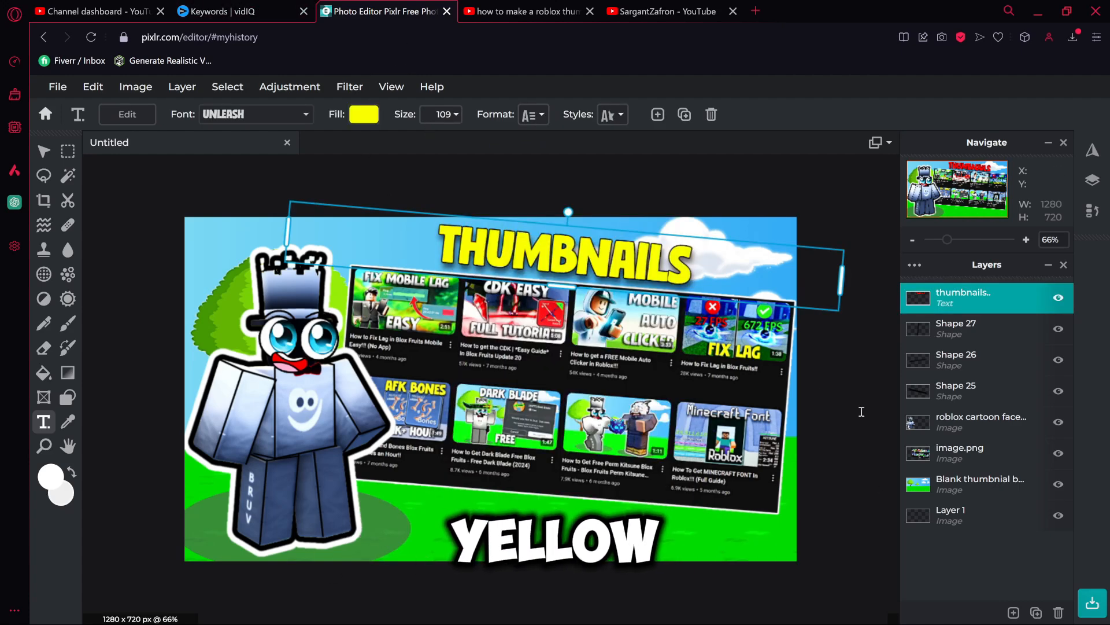
- Try a bright green fill on the "thumbnails" text
click(372, 115)
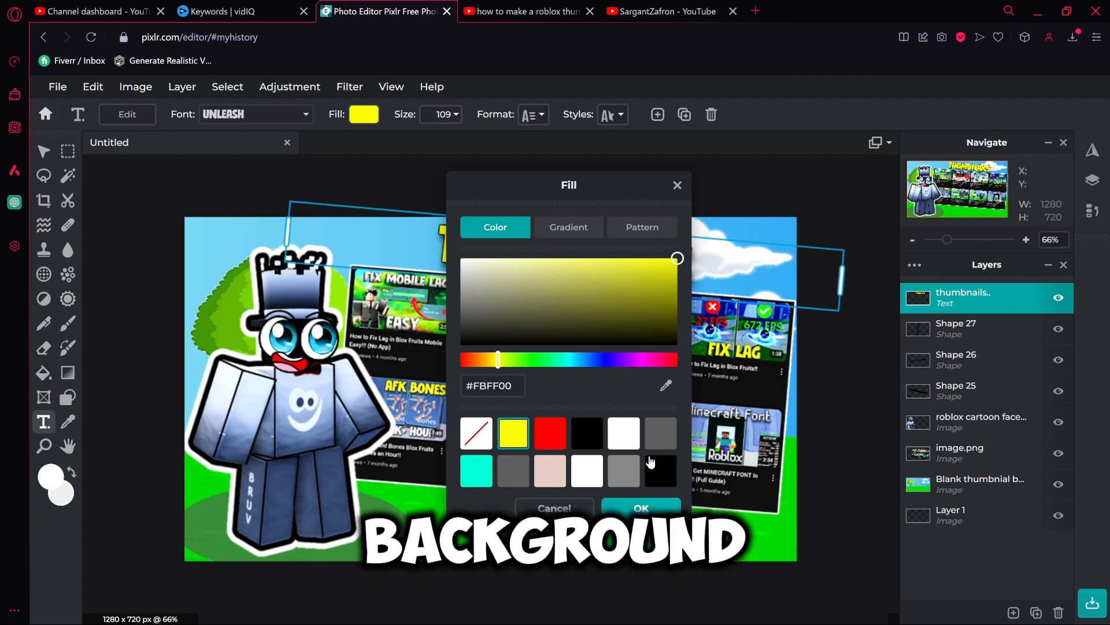
click(524, 359)
click(640, 507)
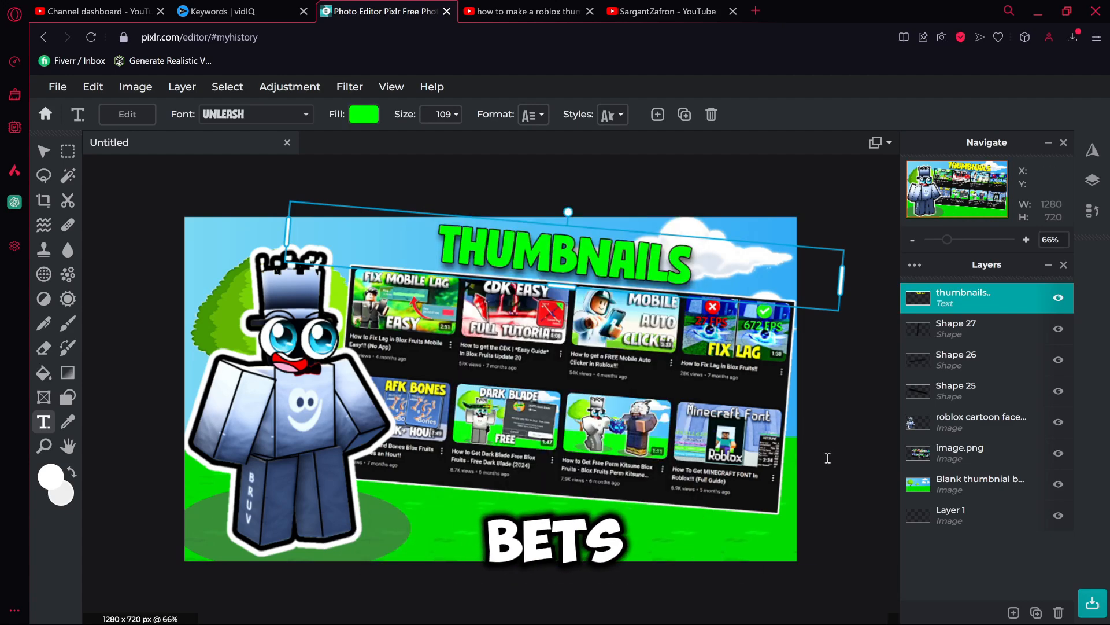
click(828, 458)
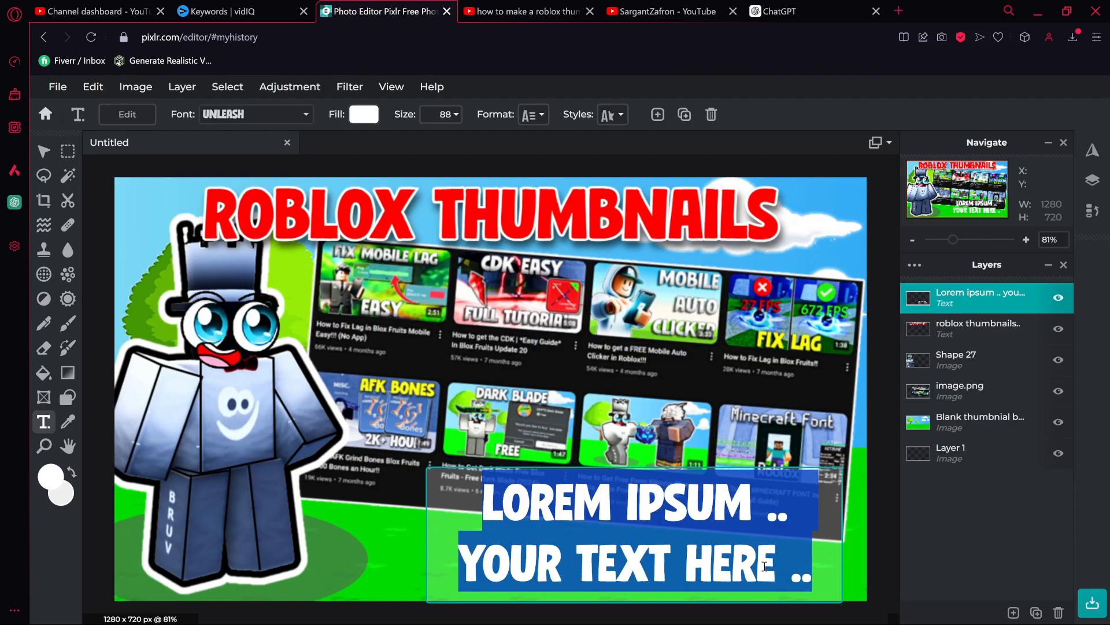
- Write "easy" in white on the grass below the screenshot, tilted to match its lower edge, at size 150
text(easy)
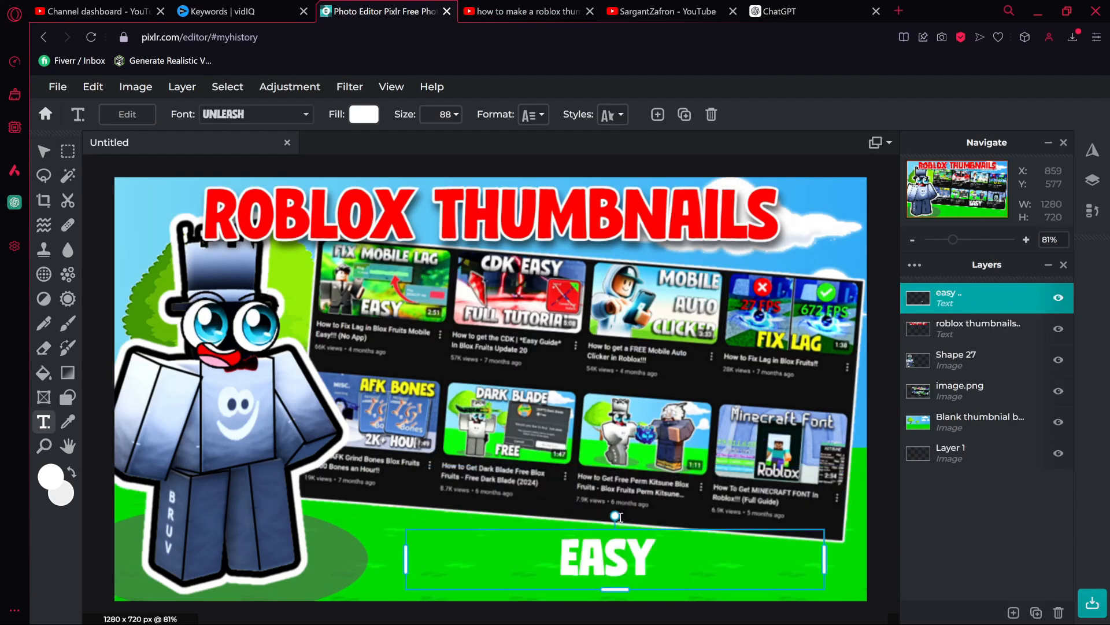
drag(616, 516, 622, 515)
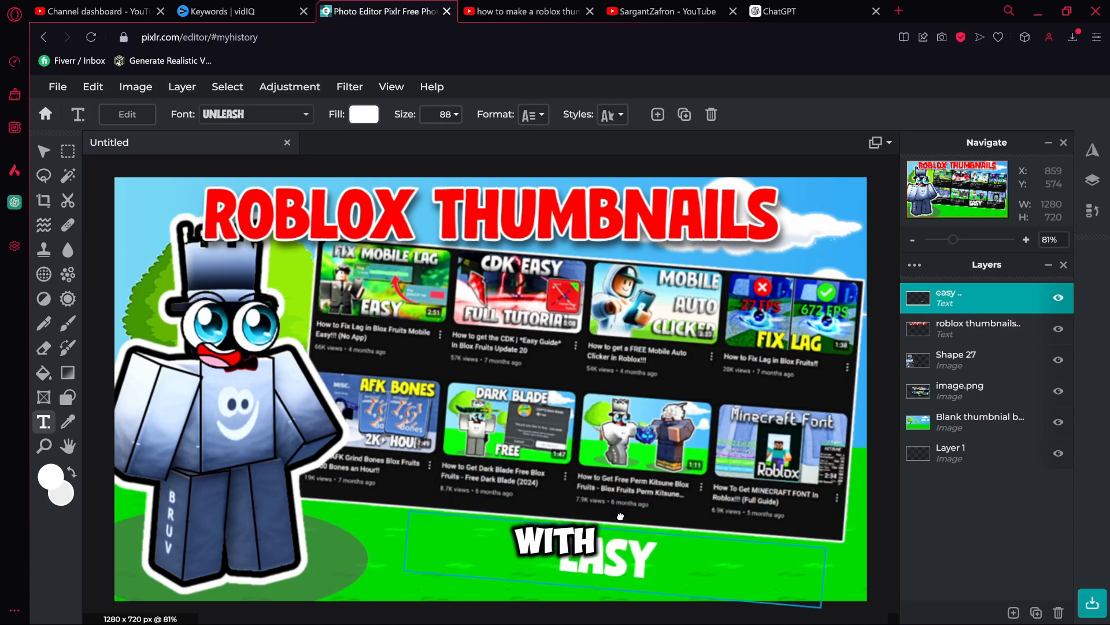
click(444, 116)
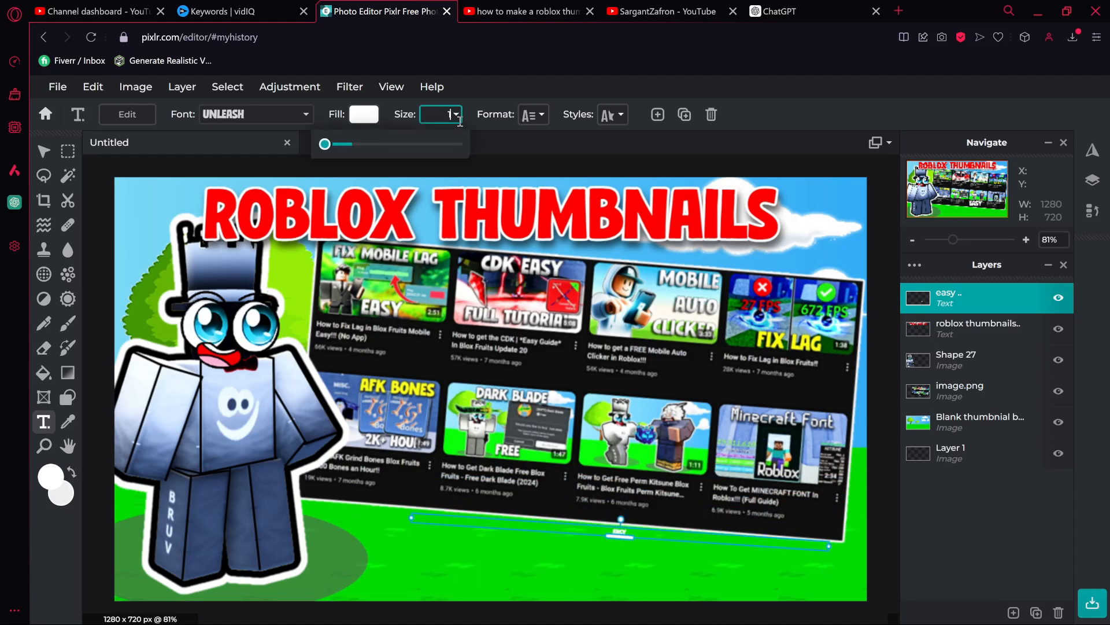
scroll(682, 381, down, 2)
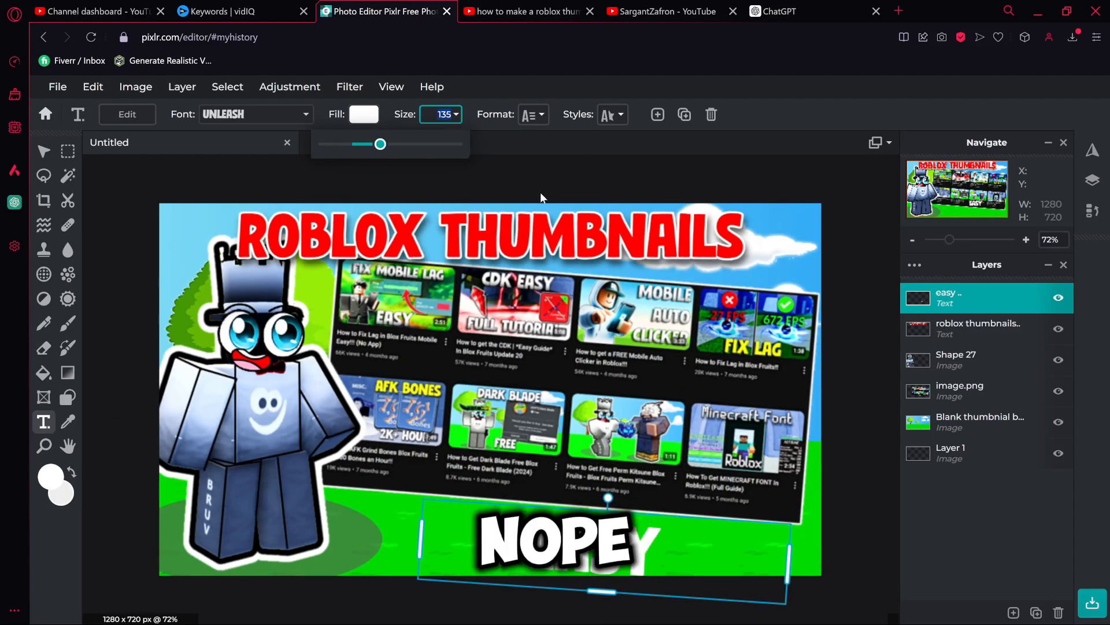
text(150)
key(Return)
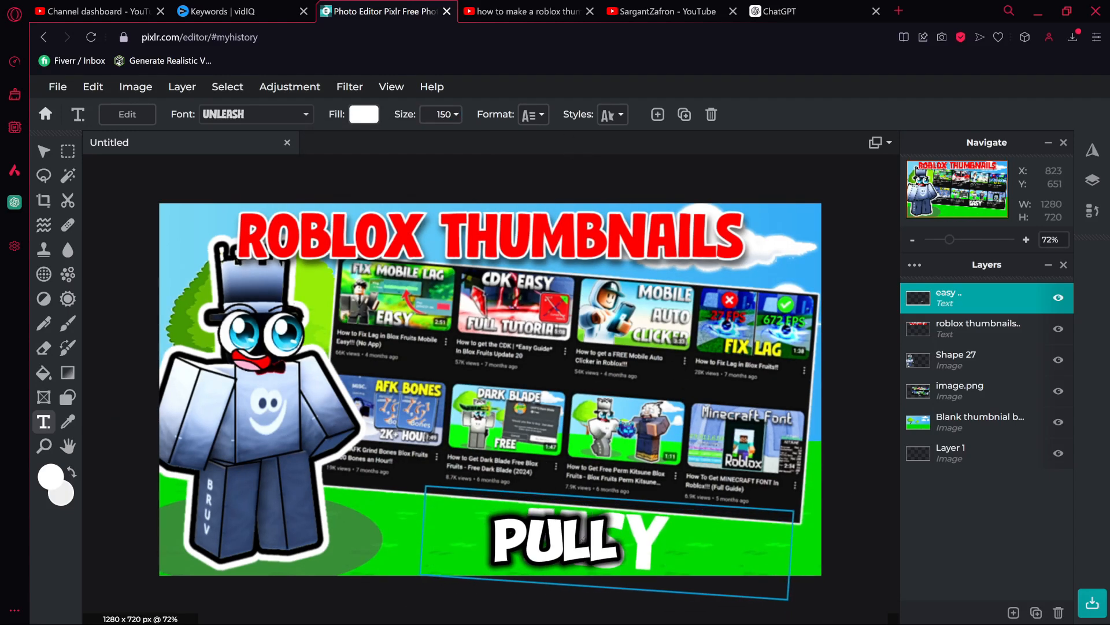